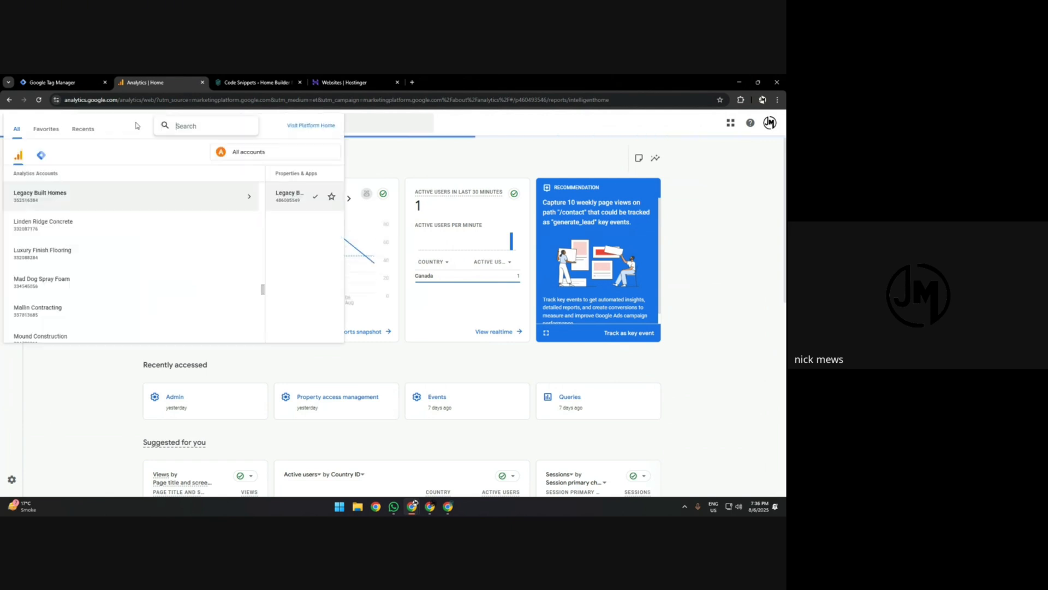
Switch to Google Tag Manager and open the tag list of the homebuildermarketers.com container.
left_click(198, 129)
left_click(60, 83)
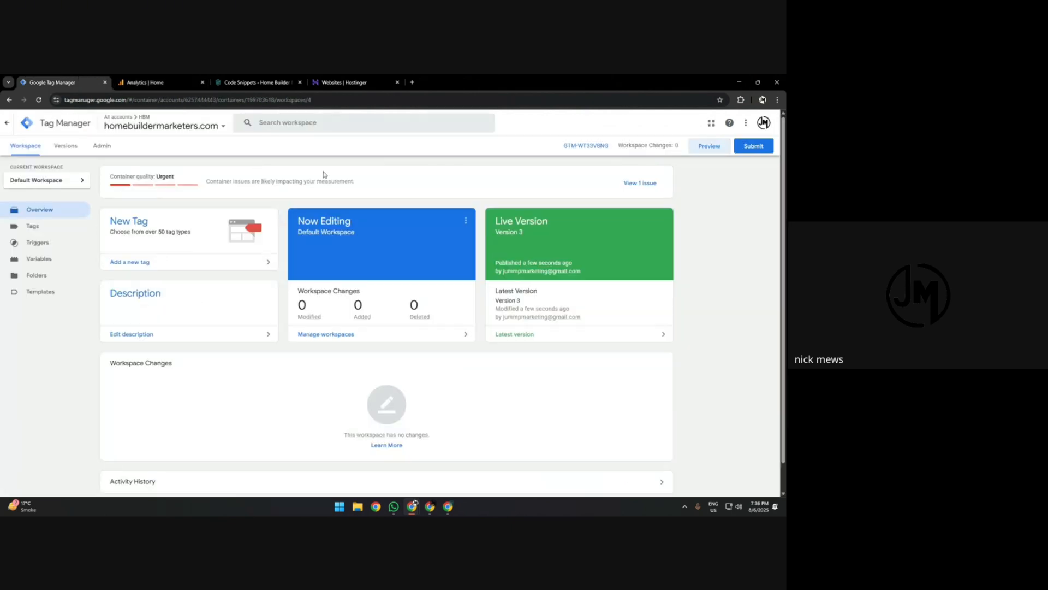
left_click(64, 225)
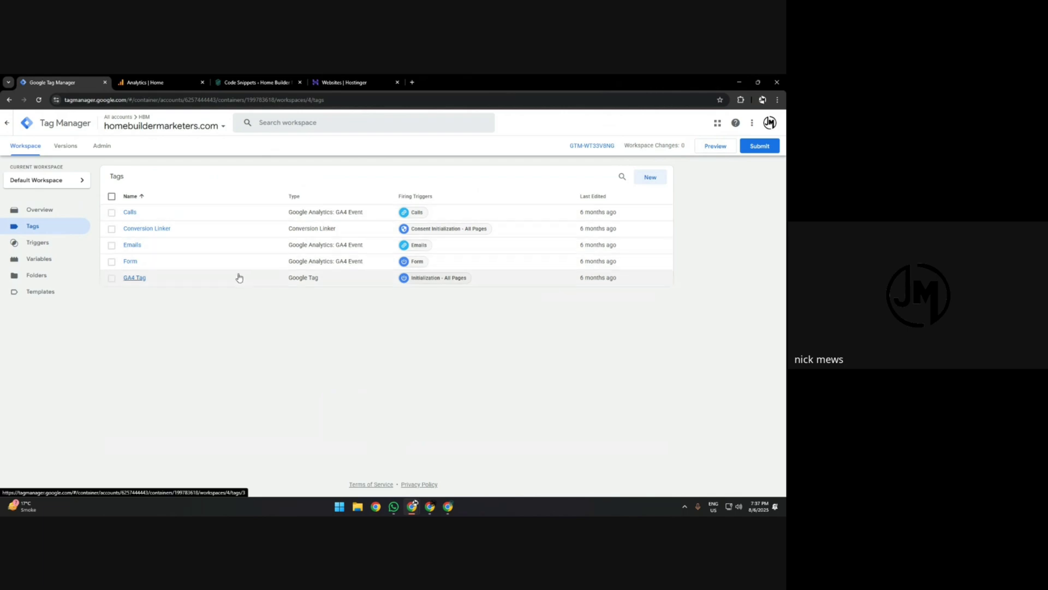
Look over the website's WPCode snippets page in WordPress.
left_click(334, 79)
left_click(257, 82)
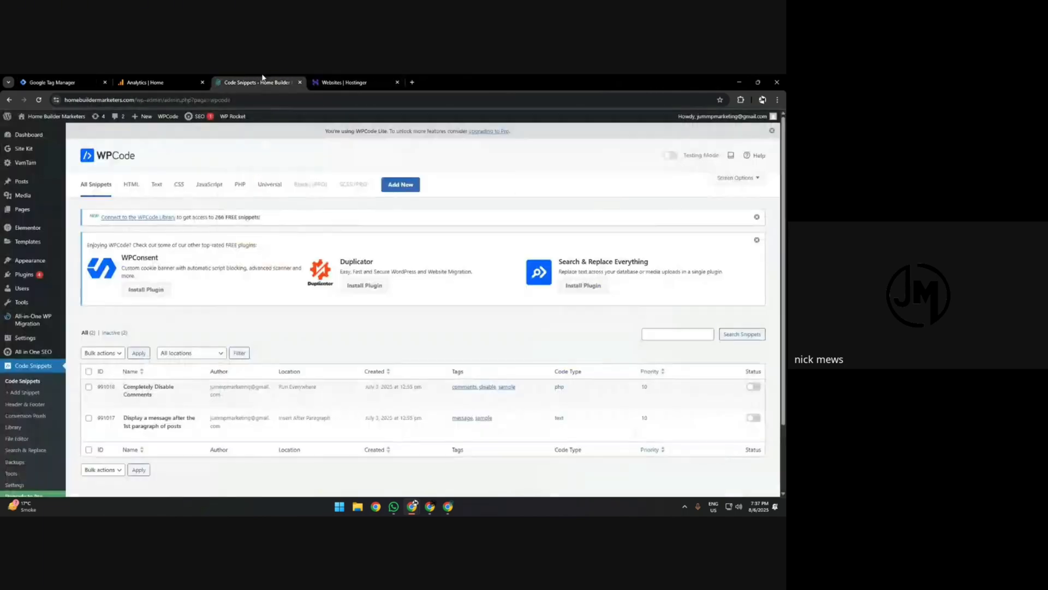
scroll(264, 356, "down", 2)
scroll(72, 338, "up", 2)
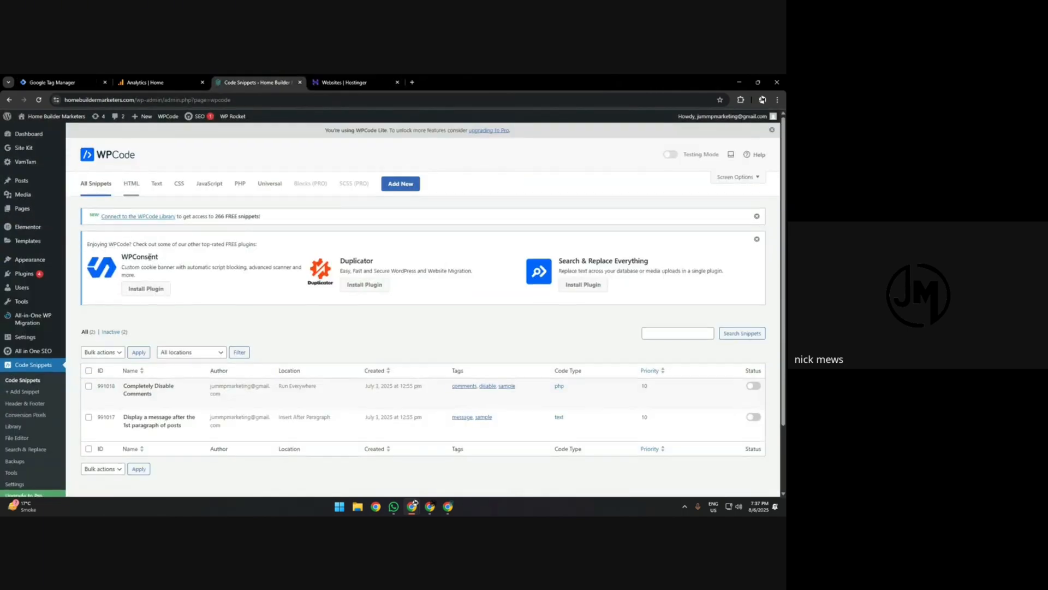
scroll(164, 260, "down", 2)
left_click(338, 82)
Return to Tag Manager and delete all existing tags from the container.
left_click(54, 82)
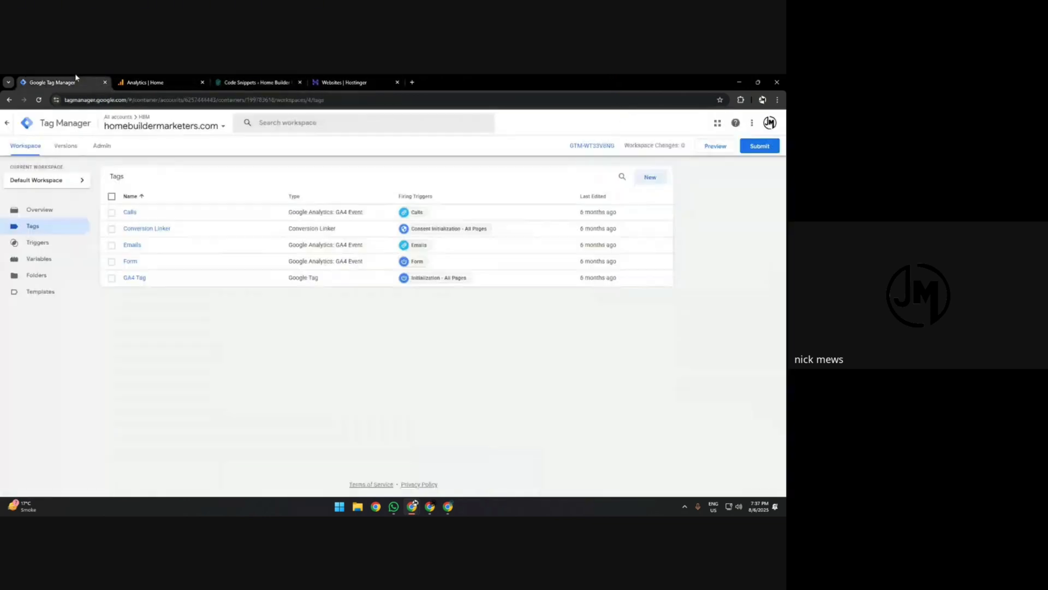
left_click(111, 196)
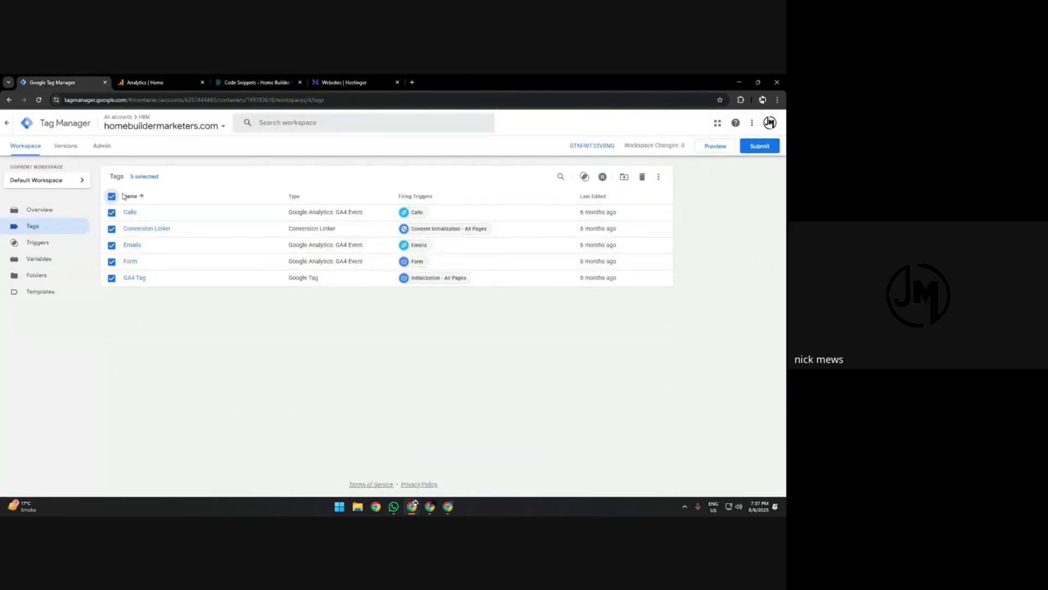
left_click(643, 175)
Check the container's installation code against the global header and body scripts in WPCode's Header & Footer settings.
left_click(102, 146)
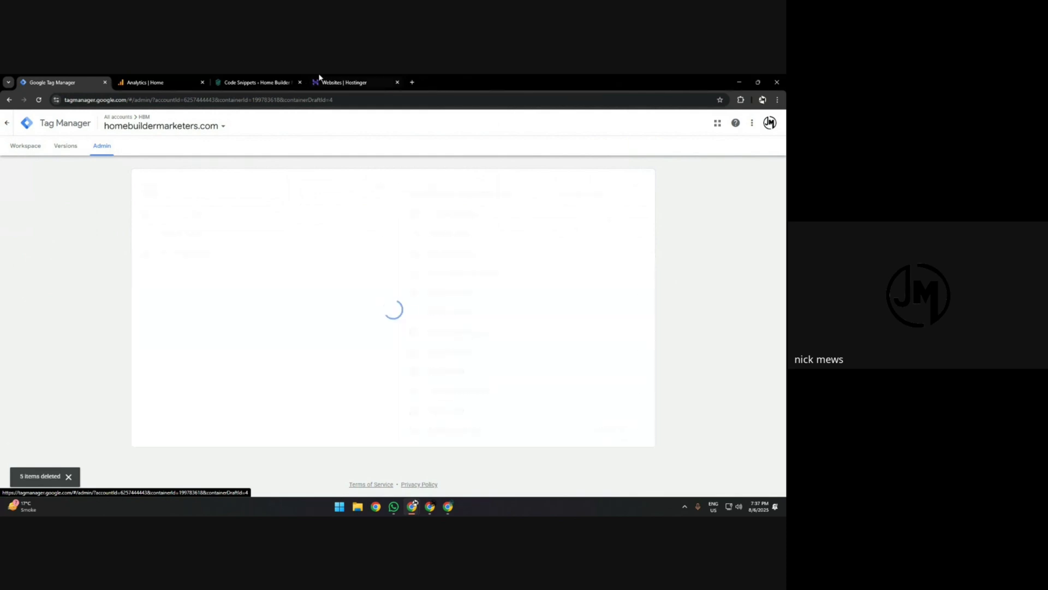
left_click(485, 269)
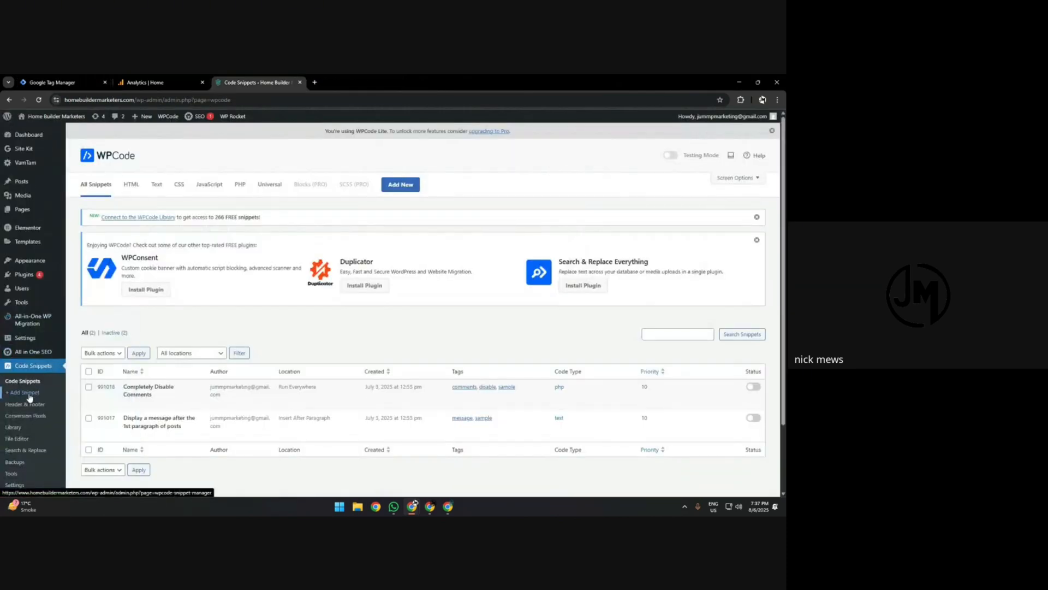
left_click(30, 406)
left_click_drag(106, 343, 277, 385)
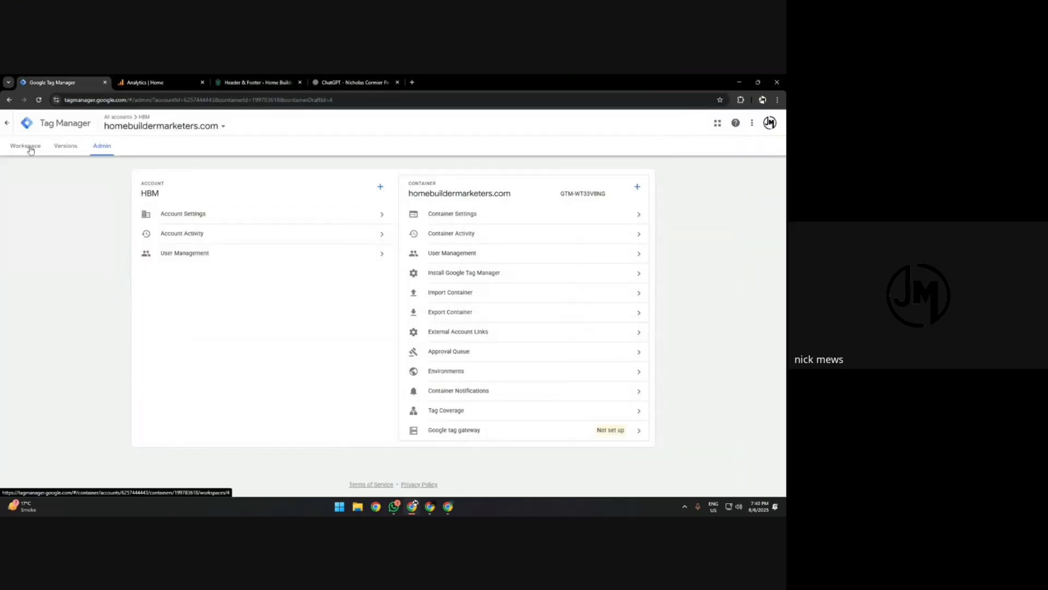
Create a new tag named GA4 Tag in the Tag Manager workspace with the Google Tag type.
left_click(26, 145)
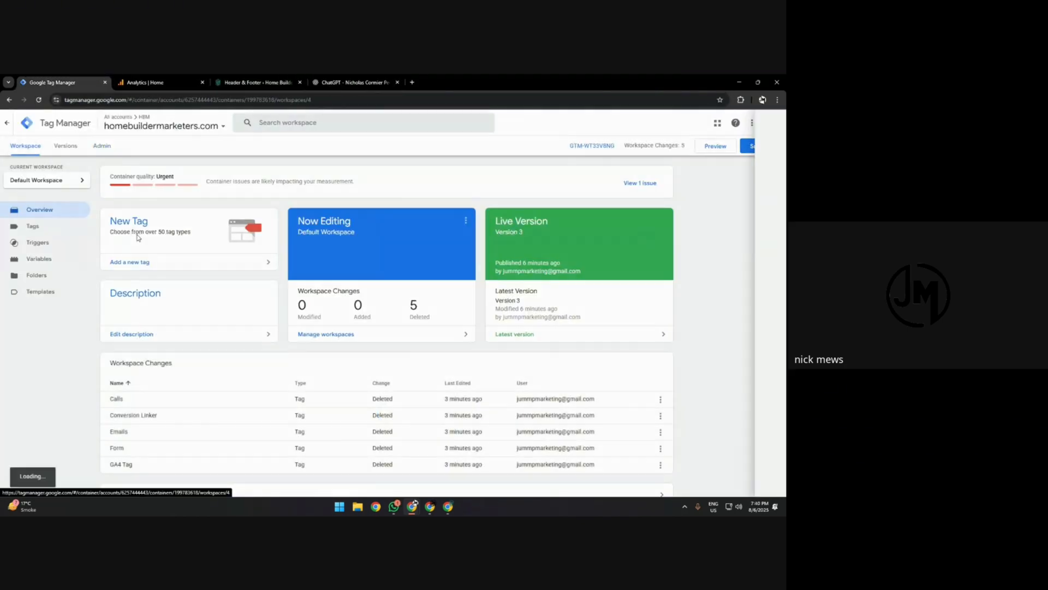
left_click(138, 238)
left_click(235, 123)
type("G")
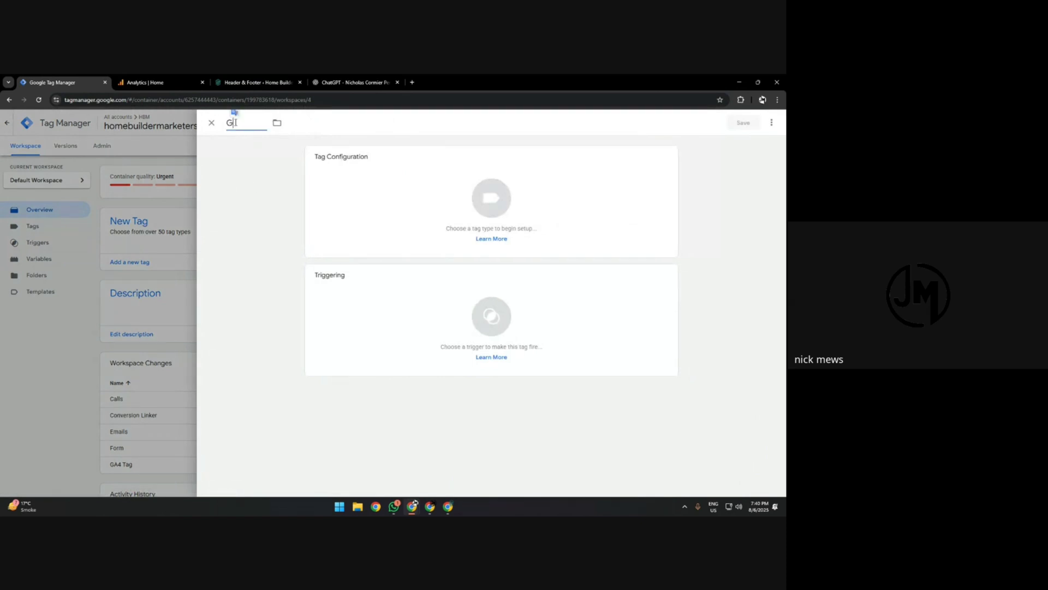
type("A4 Tag")
left_click(418, 205)
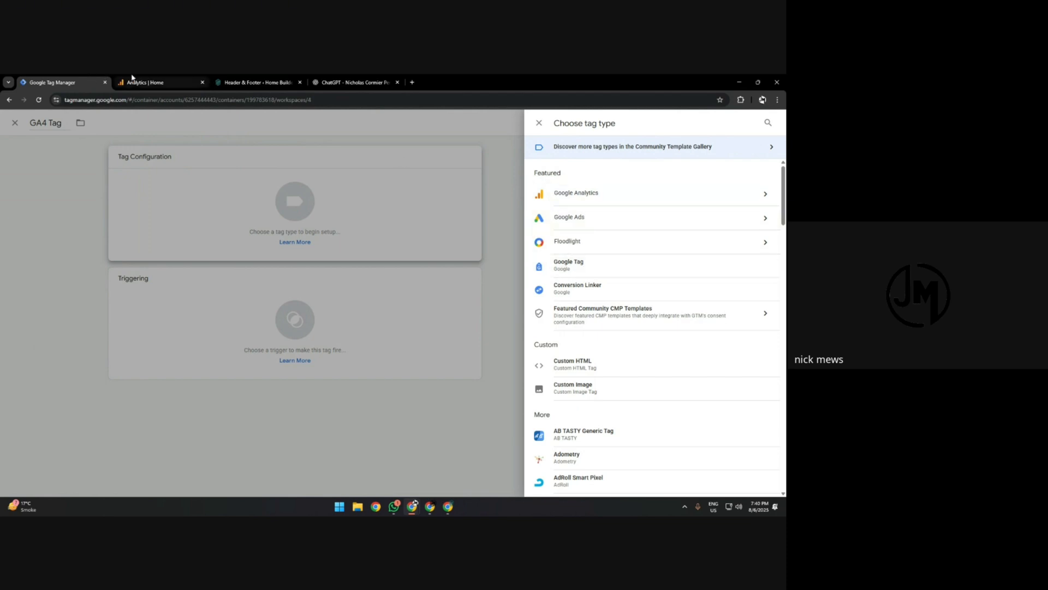
left_click(576, 195)
left_click(567, 178)
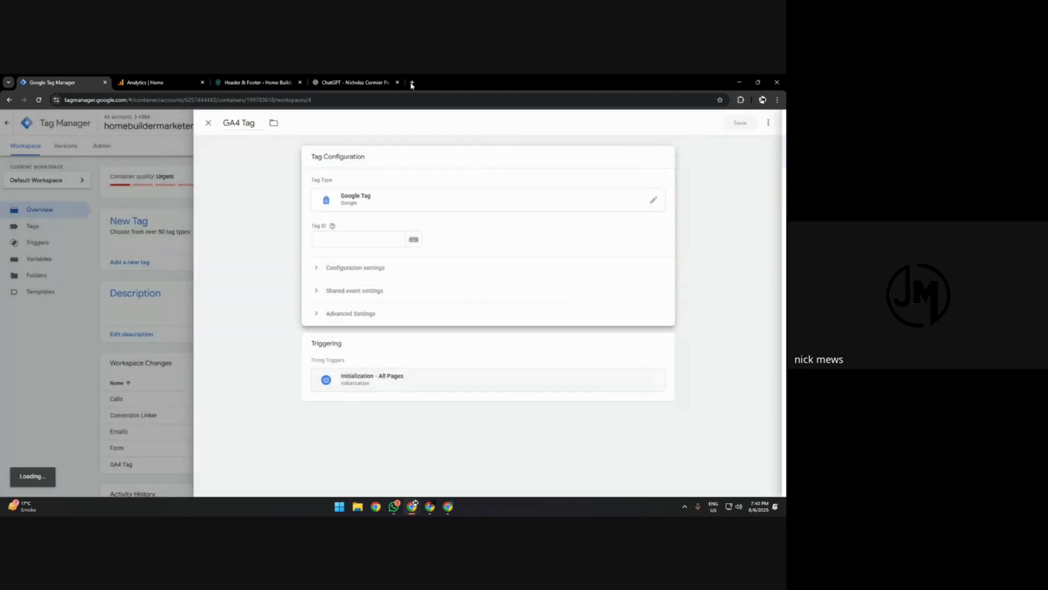
In Google Analytics, copy the measurement ID of the HBM Site web data stream.
left_click(145, 82)
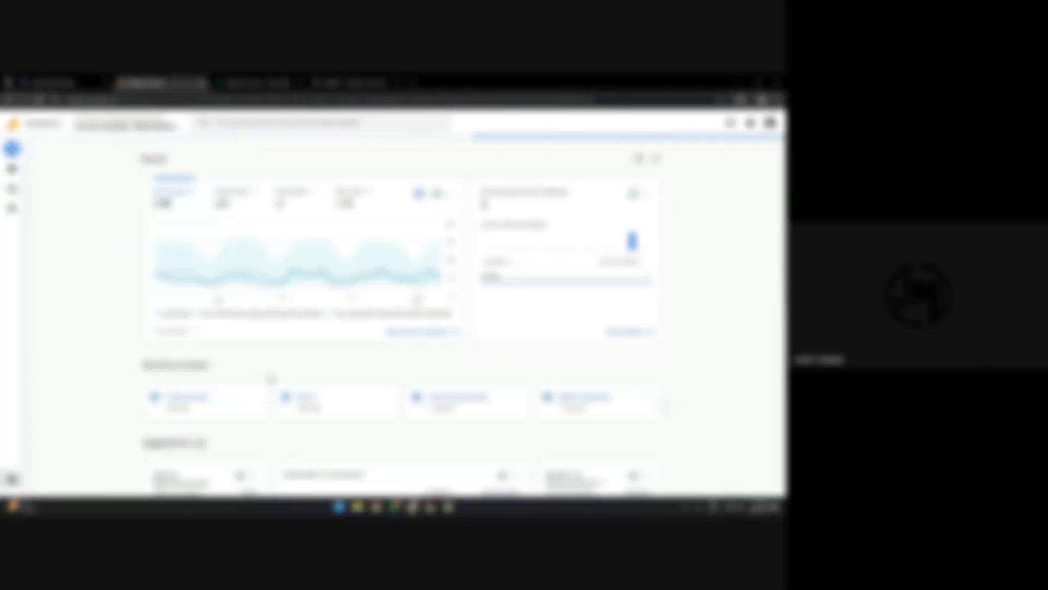
left_click(11, 479)
left_click(385, 331)
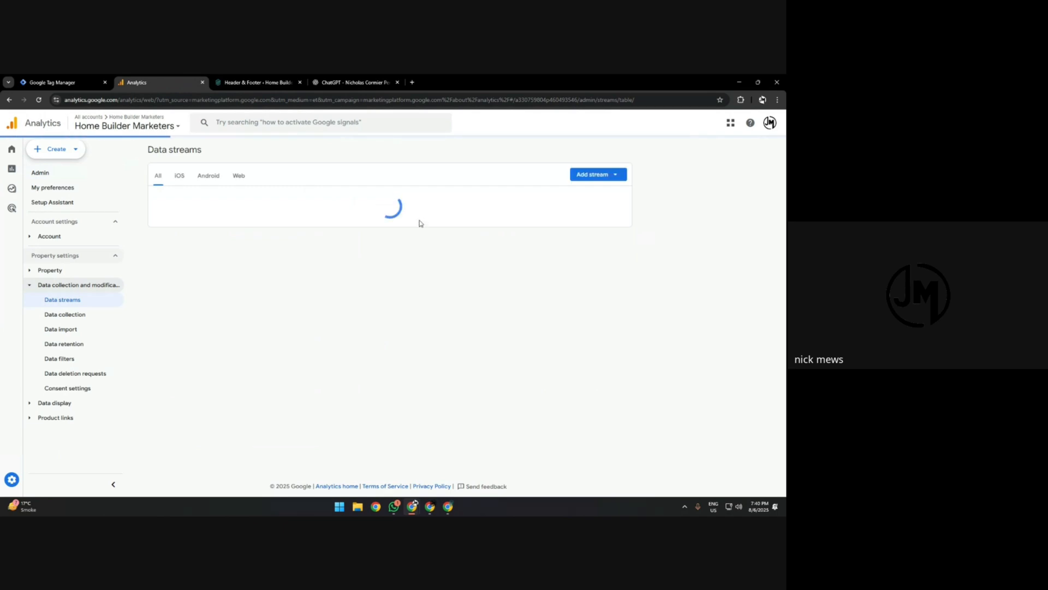
left_click(424, 205)
left_click(708, 223)
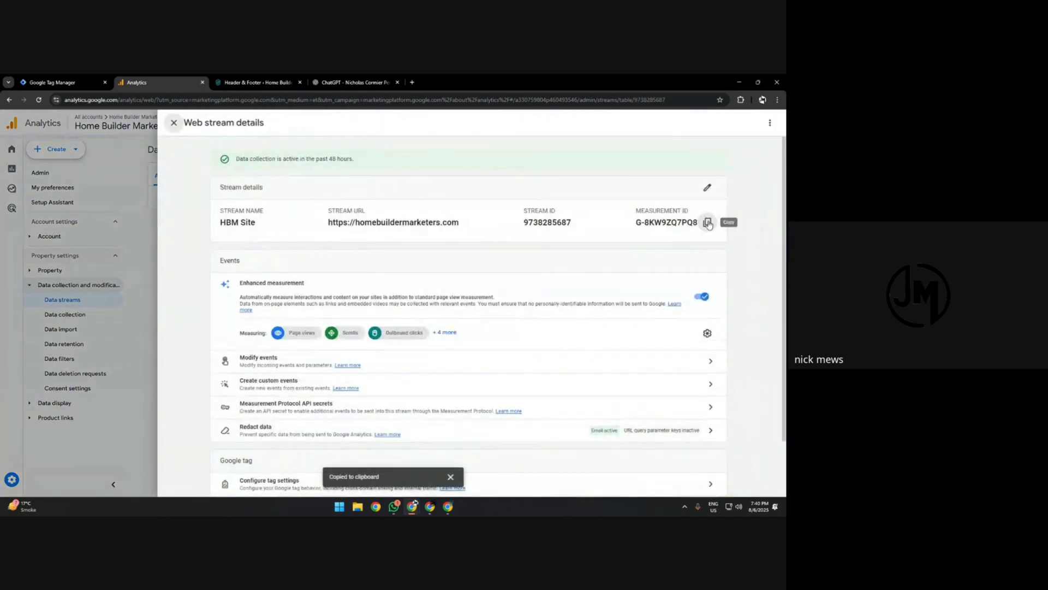
Paste the copied measurement ID as the GA4 Tag's tag ID in Tag Manager and save the tag.
key("ctrl+shift+Tab")
key("ctrl+v")
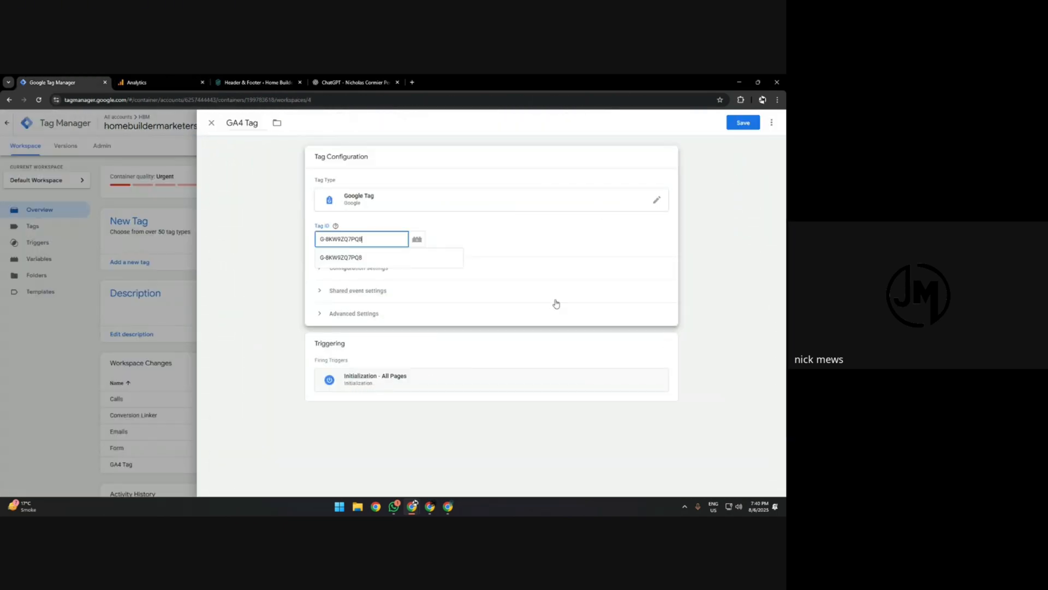
left_click(743, 122)
Create and save a Conversion Linker tag with linking enabled on all page URLs, firing on All Pages.
left_click(241, 232)
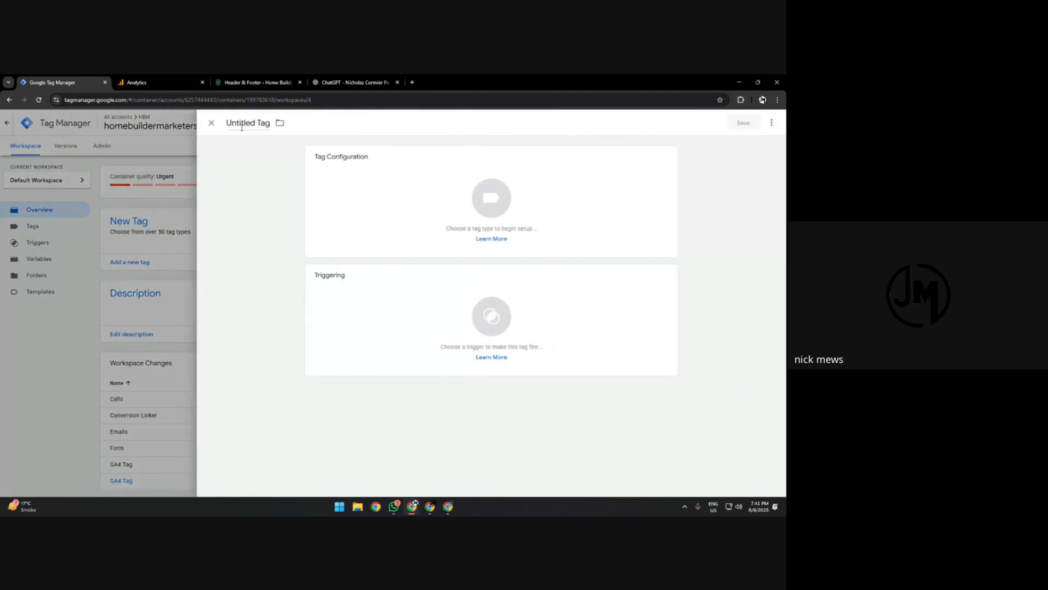
left_click(240, 125)
type("d")
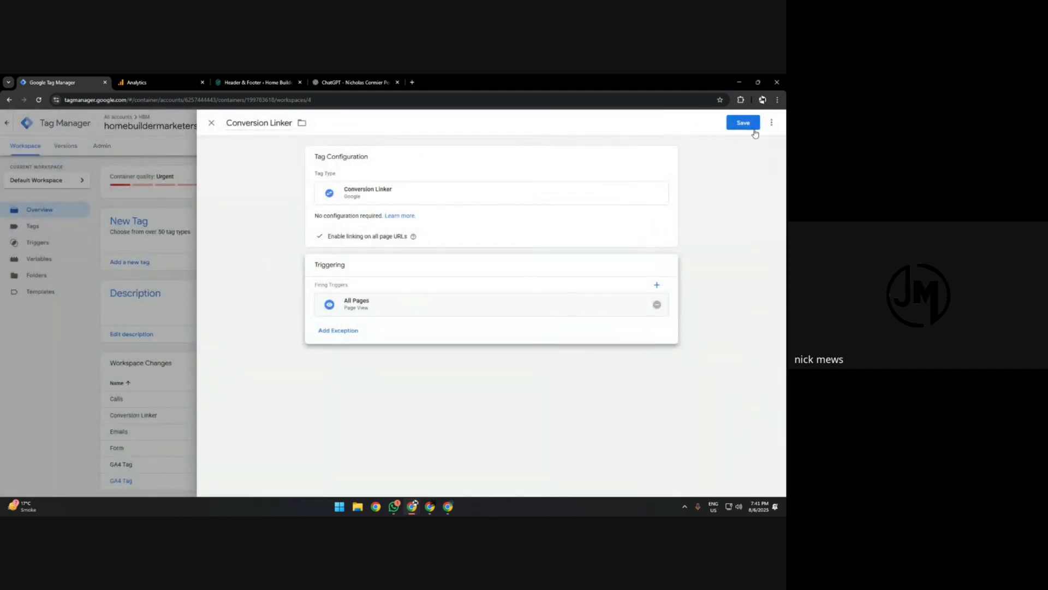
left_click(753, 128)
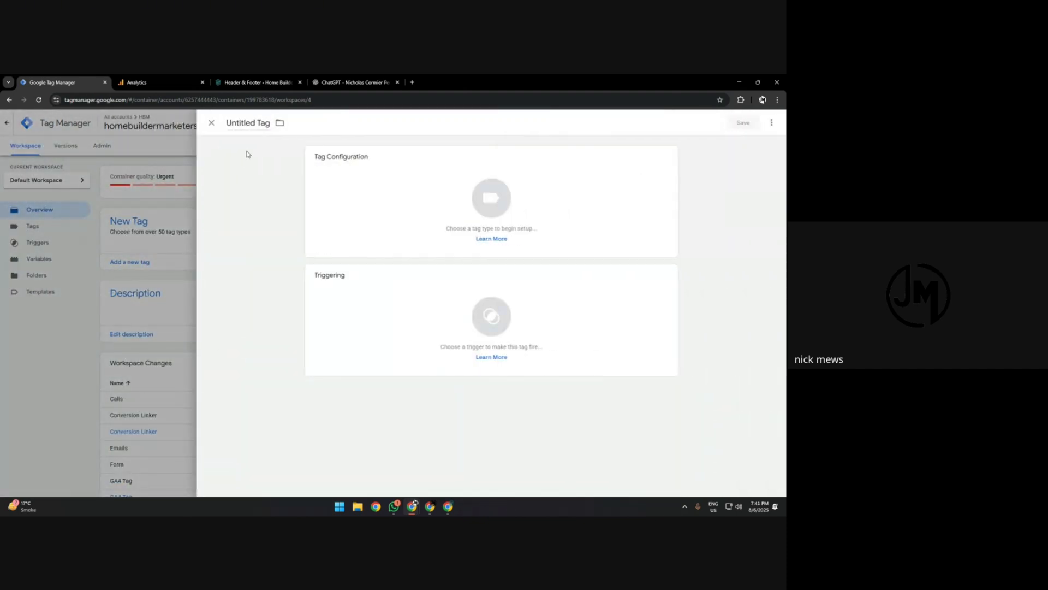
Create a new tag named Form with the Google Analytics: GA4 Event type.
left_click(250, 121)
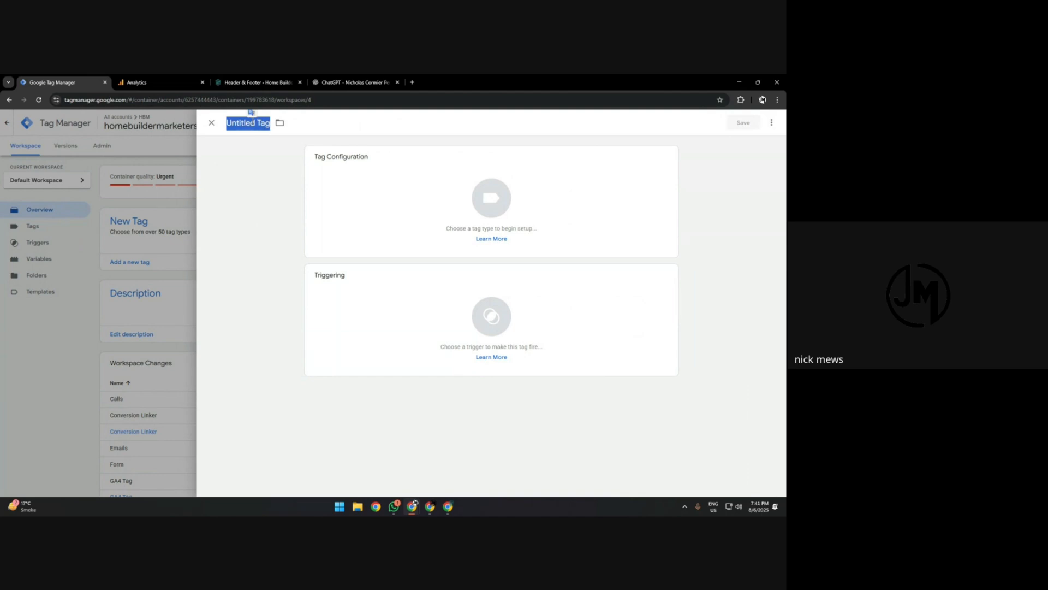
type("Ca")
key("BackSpace")
key("BackSpace")
type("Fo")
left_click(492, 197)
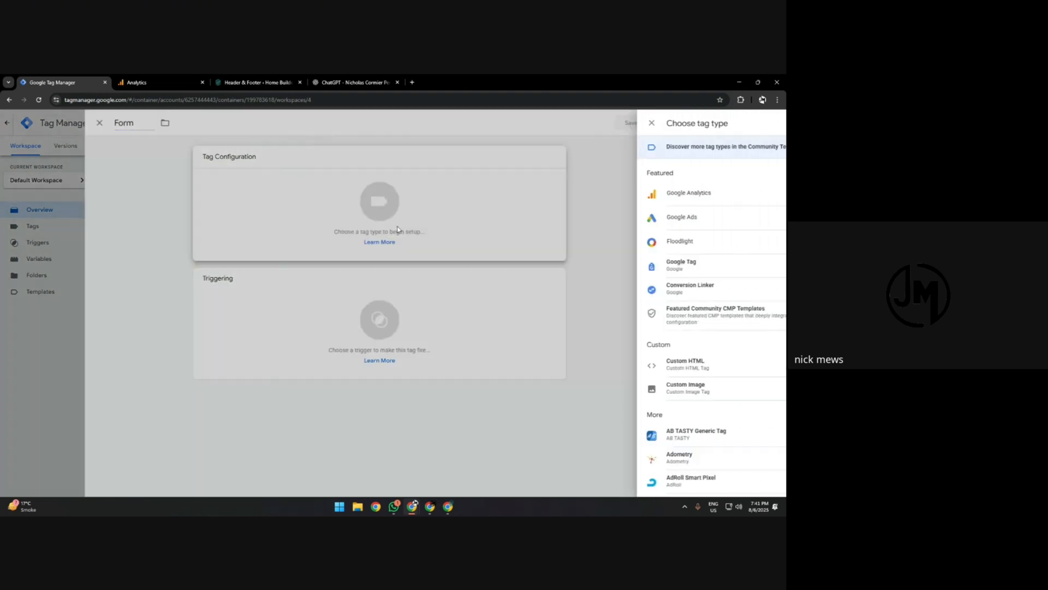
scroll(565, 356, "up", 1)
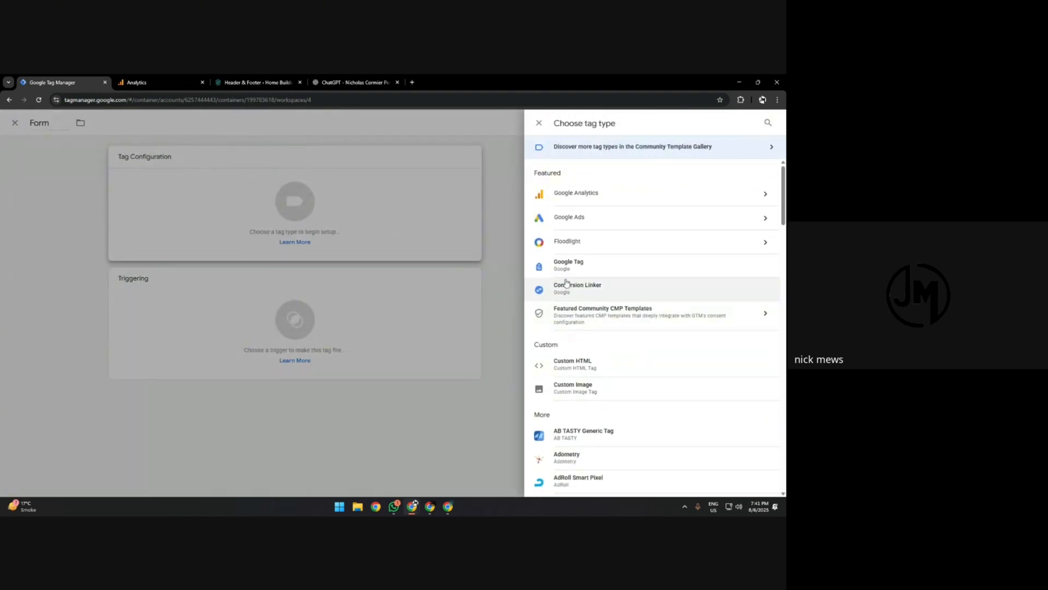
left_click(580, 200)
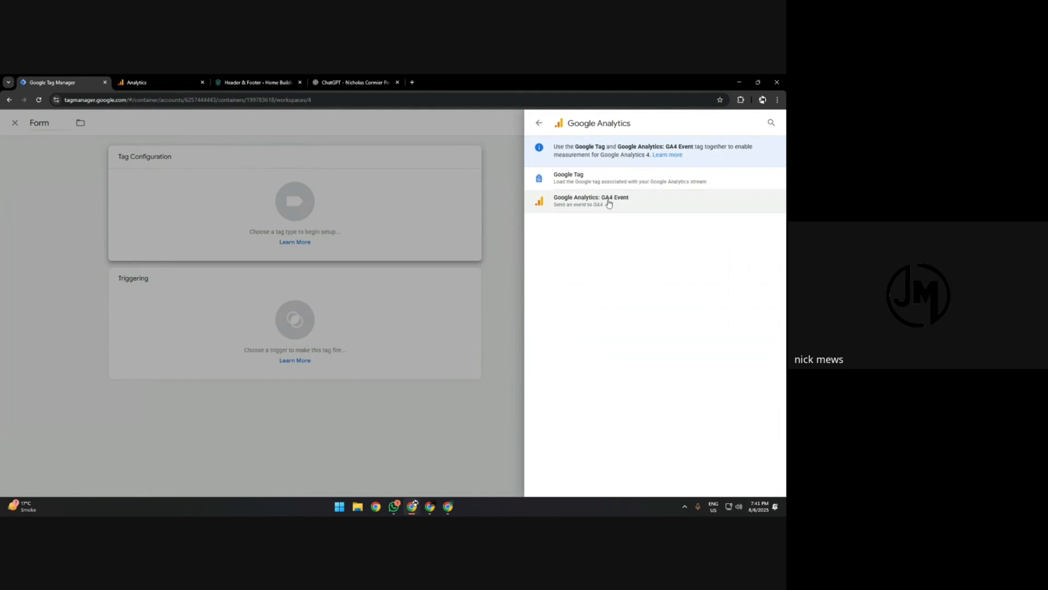
left_click(573, 204)
Paste the measurement ID into the Form tag and set its event name to Form.
left_click(355, 245)
key("ctrl+v")
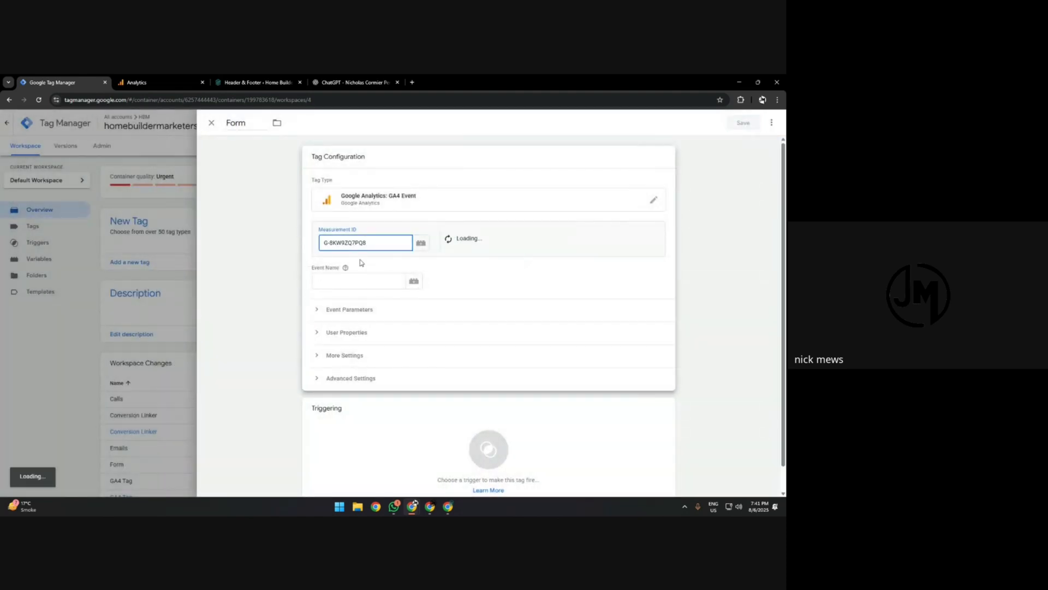
left_click(359, 282)
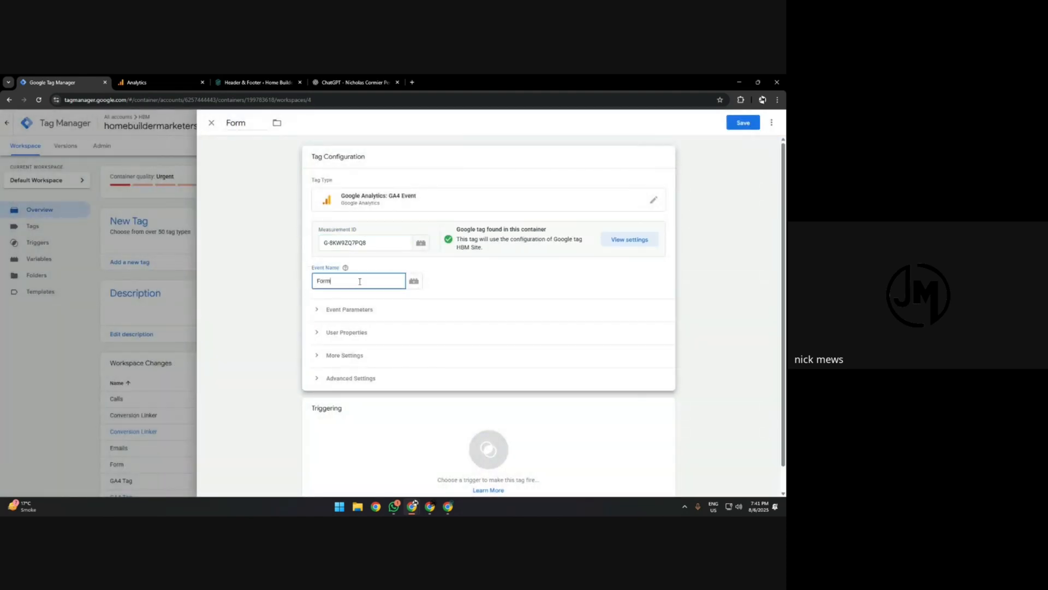
left_click_drag(360, 281, 308, 288)
left_click(292, 220)
left_click(388, 253)
double_click(330, 279)
scroll(373, 349, "down", 1)
Create a new trigger named Form for the tag, using the Page View trigger type.
left_click(419, 424)
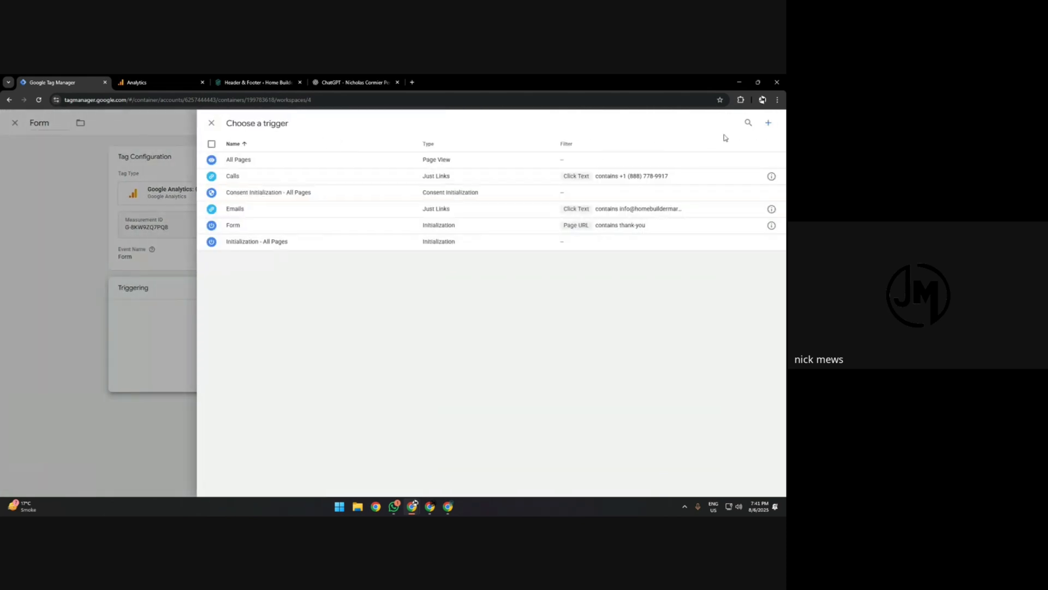
left_click(768, 123)
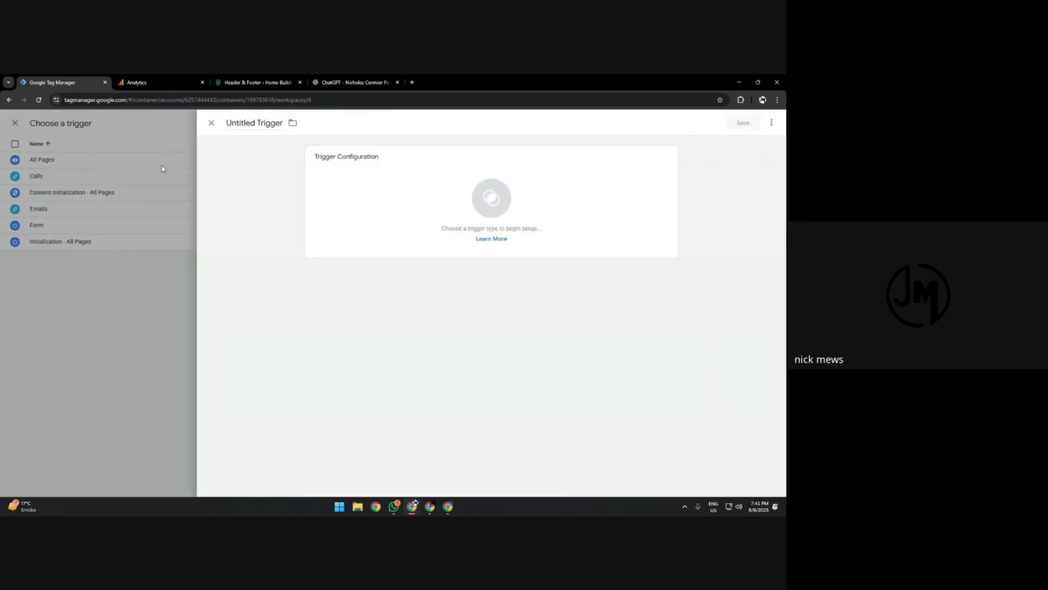
left_click(211, 123)
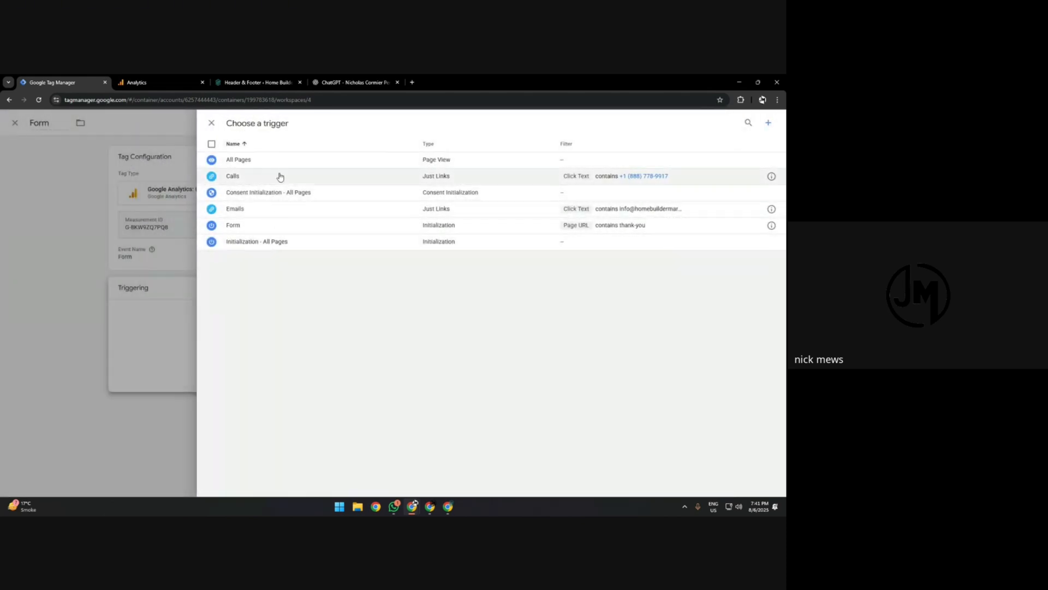
left_click(768, 123)
left_click(262, 122)
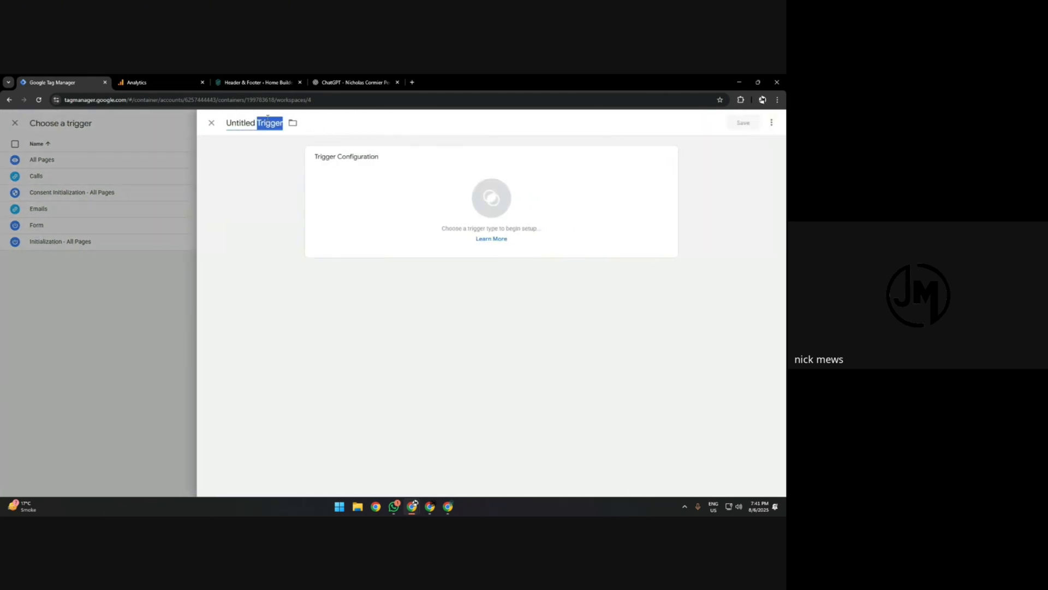
type("Form")
left_click(404, 178)
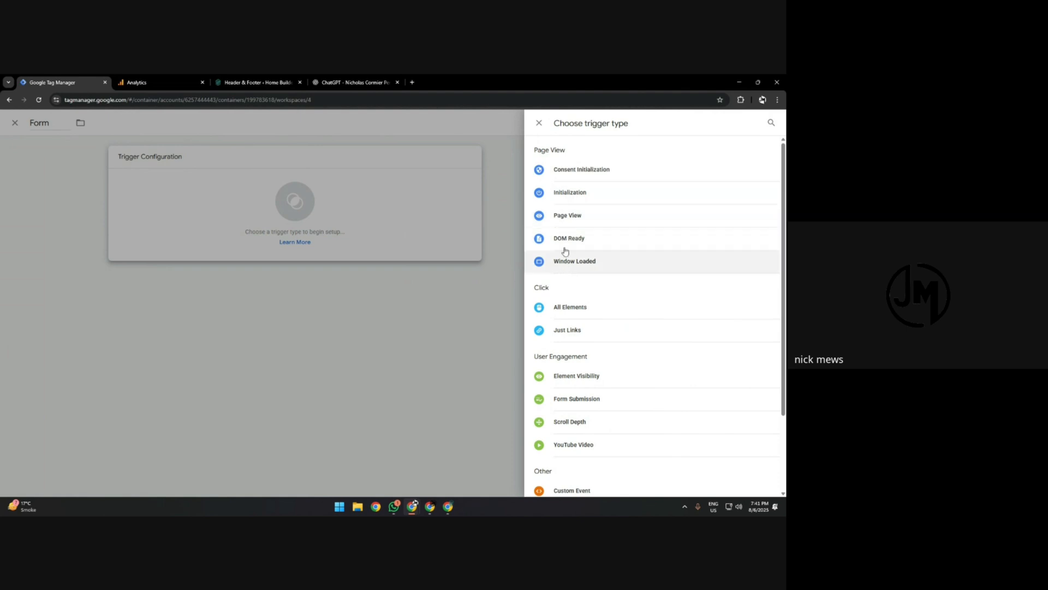
left_click(582, 218)
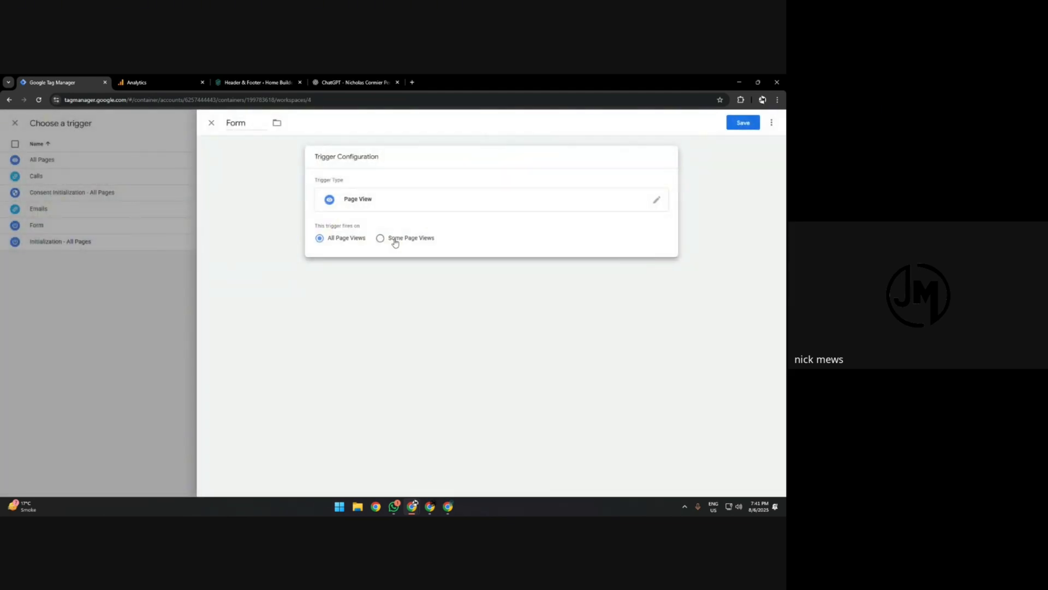
Try to save the Form trigger for some page views where Page URL contains /thank-you, and return to the tags list.
left_click(393, 238)
left_click(375, 271)
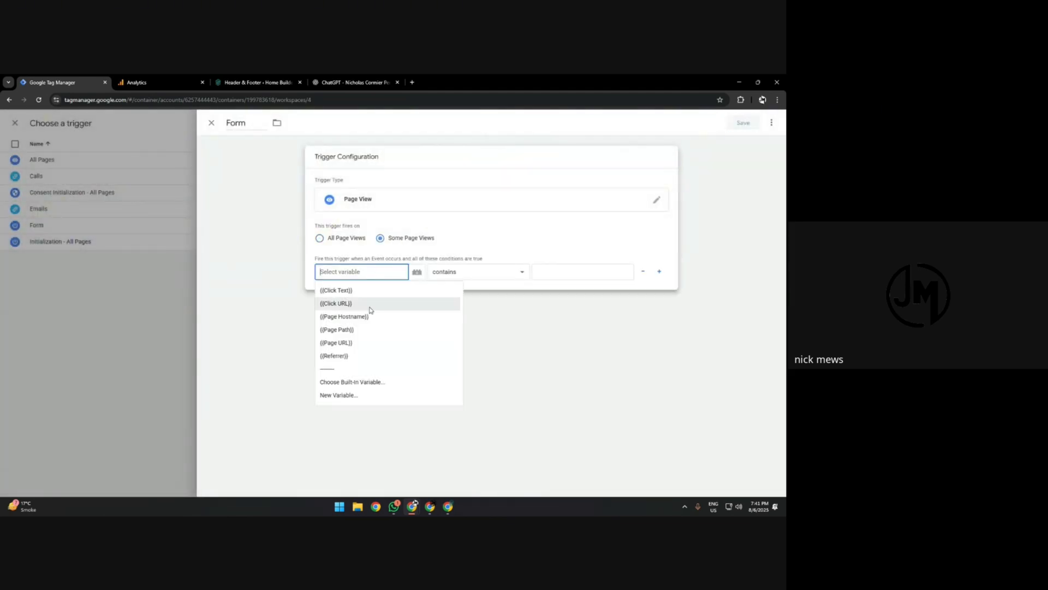
left_click(362, 343)
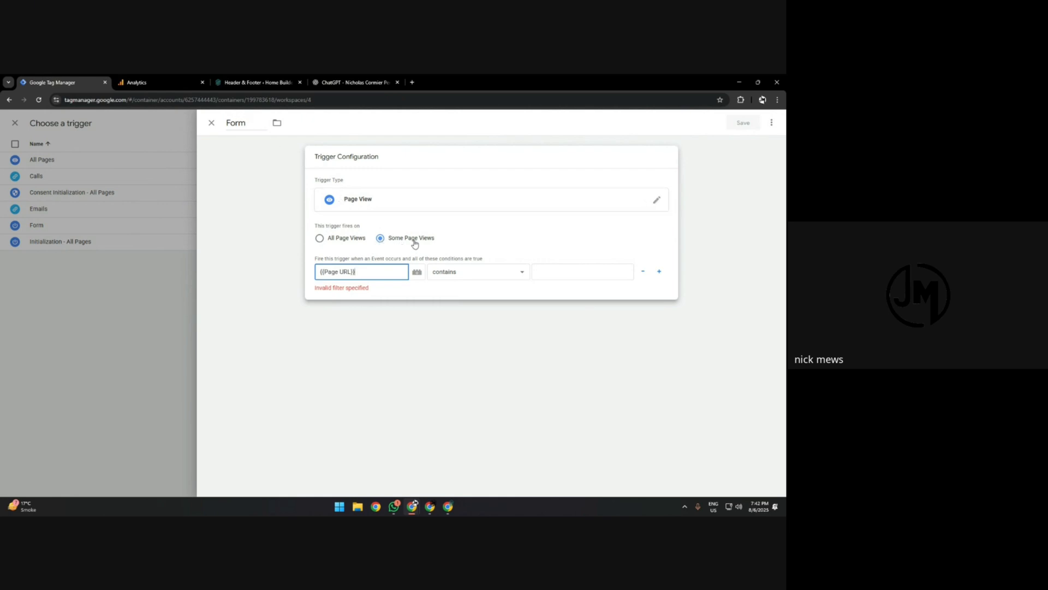
left_click_drag(362, 272, 312, 274)
left_click(615, 274)
type("/thank-you")
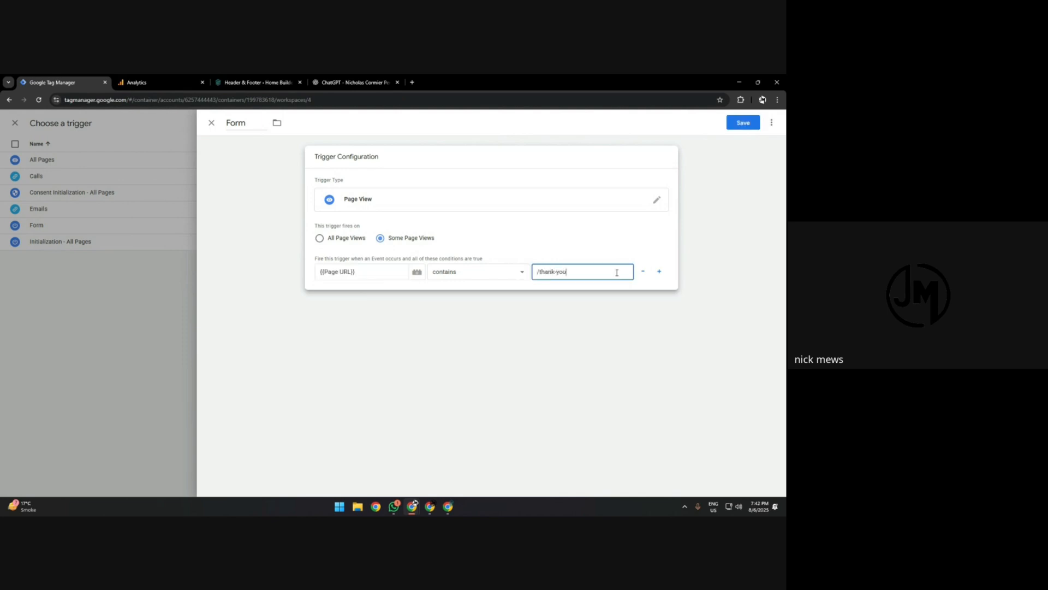
left_click(744, 124)
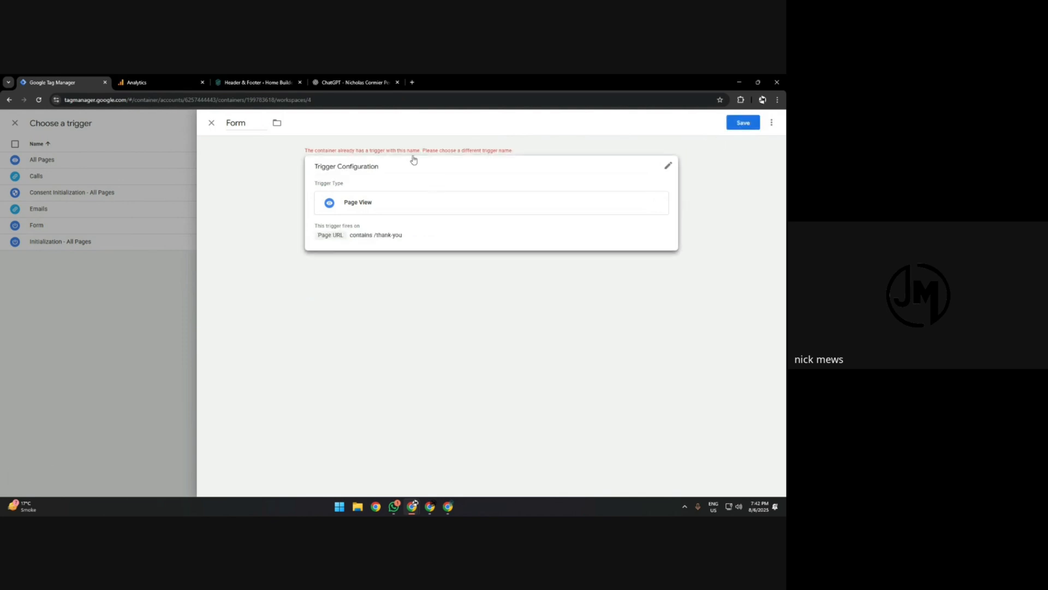
left_click(211, 123)
left_click(15, 123)
left_click(55, 230)
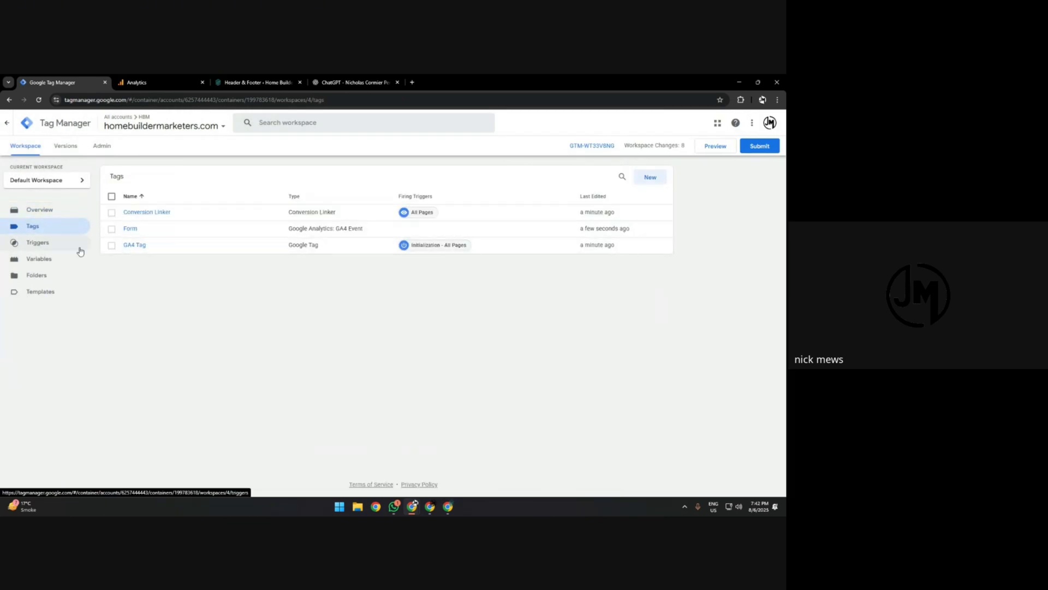
Create a new tag for tracking calls and name it Calls.
left_click(638, 177)
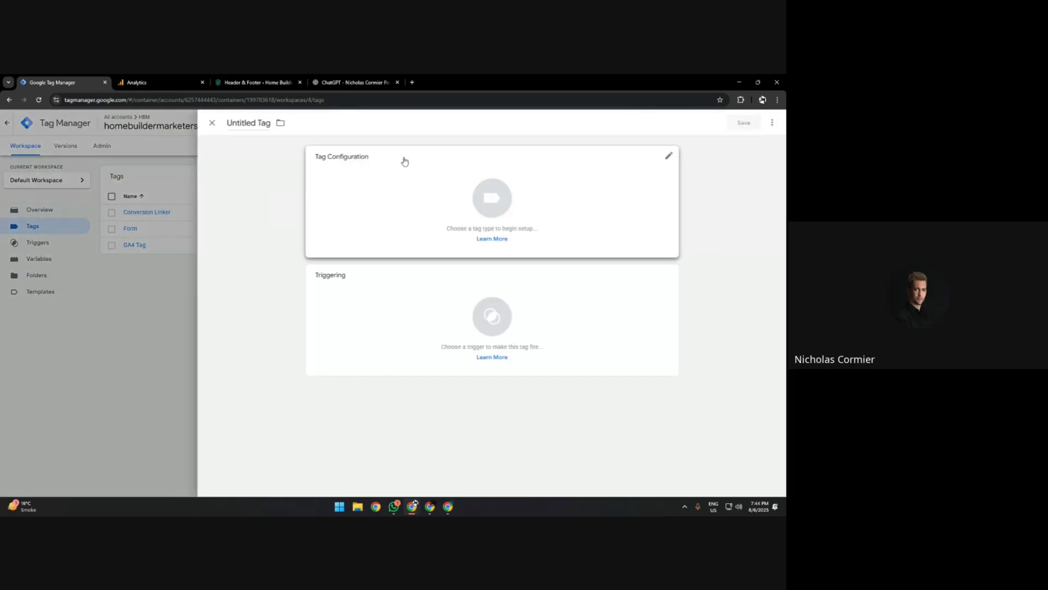
left_click(254, 122)
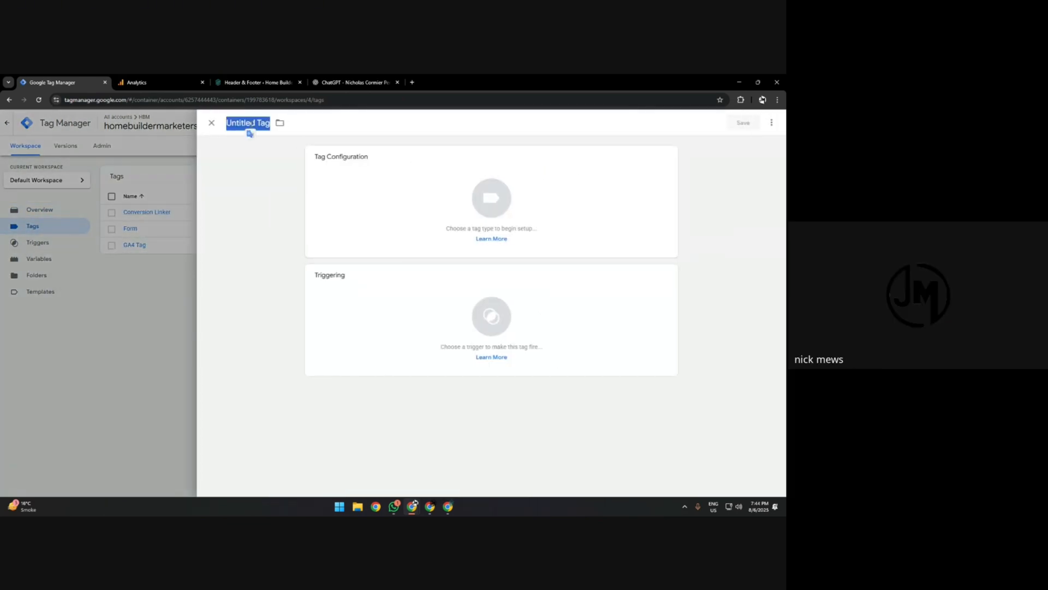
type("Ca")
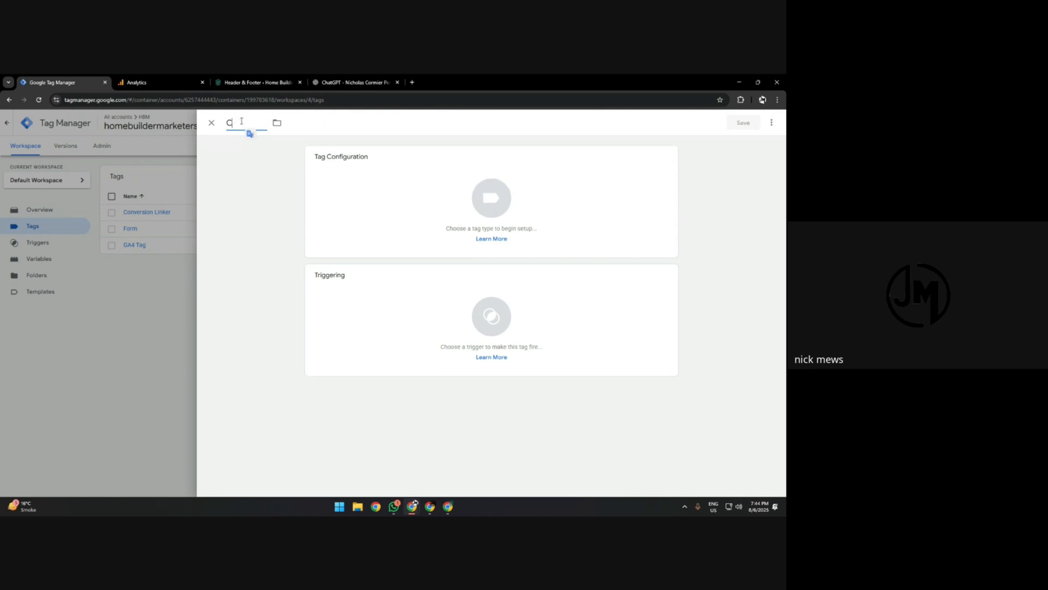
key("BackSpace")
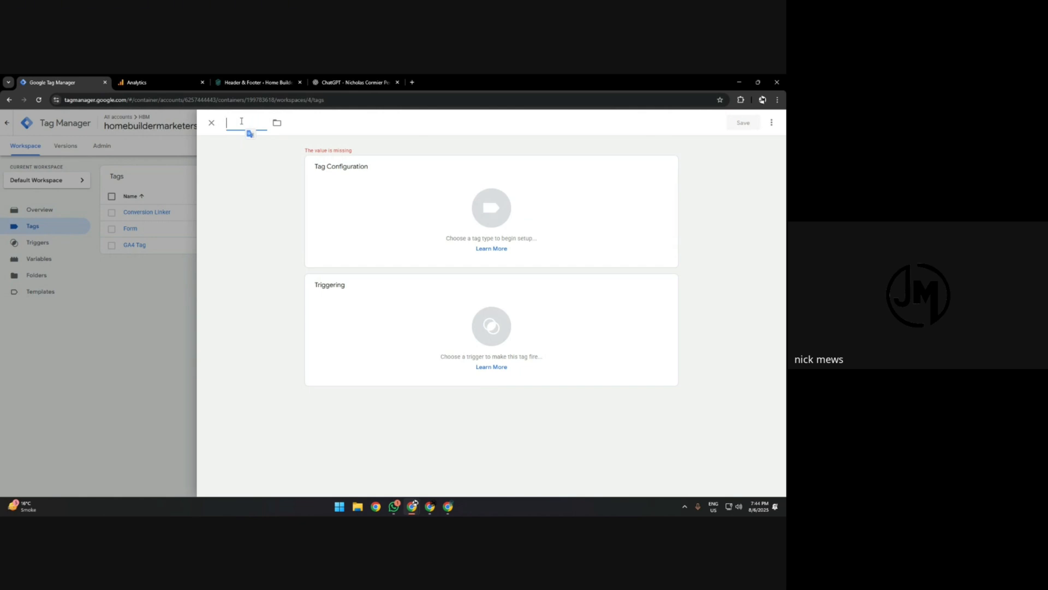
type("_")
key("BackSpace")
Get the measurement ID from the Analytics web stream for the tag and add a new trigger named Calls.
left_click(188, 80)
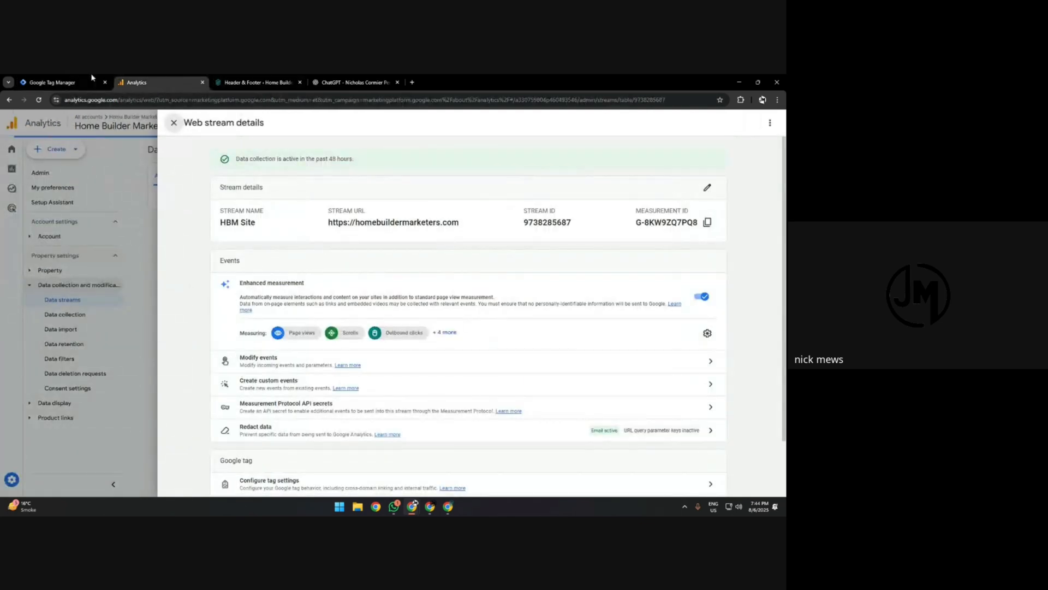
left_click(91, 81)
left_click(195, 78)
left_click(87, 82)
type("Calls")
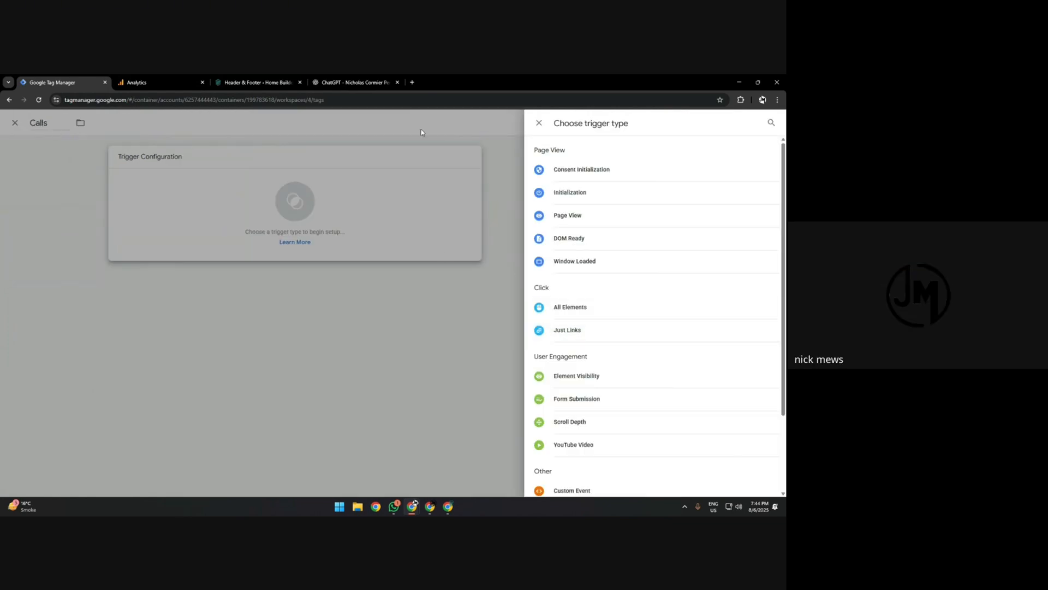
Open the homebuildermarketers.com homepage in a new browser tab and test the phone link in its footer.
left_click(323, 86)
left_click(254, 82)
left_click(188, 82)
left_click(254, 82)
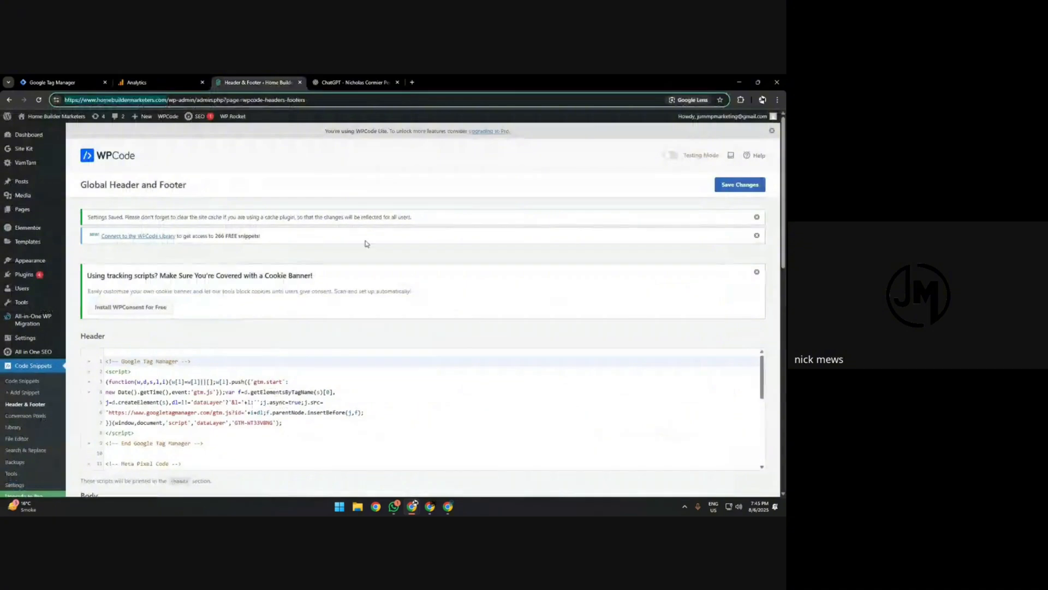
type("https://www.homebuildermarketers.com/")
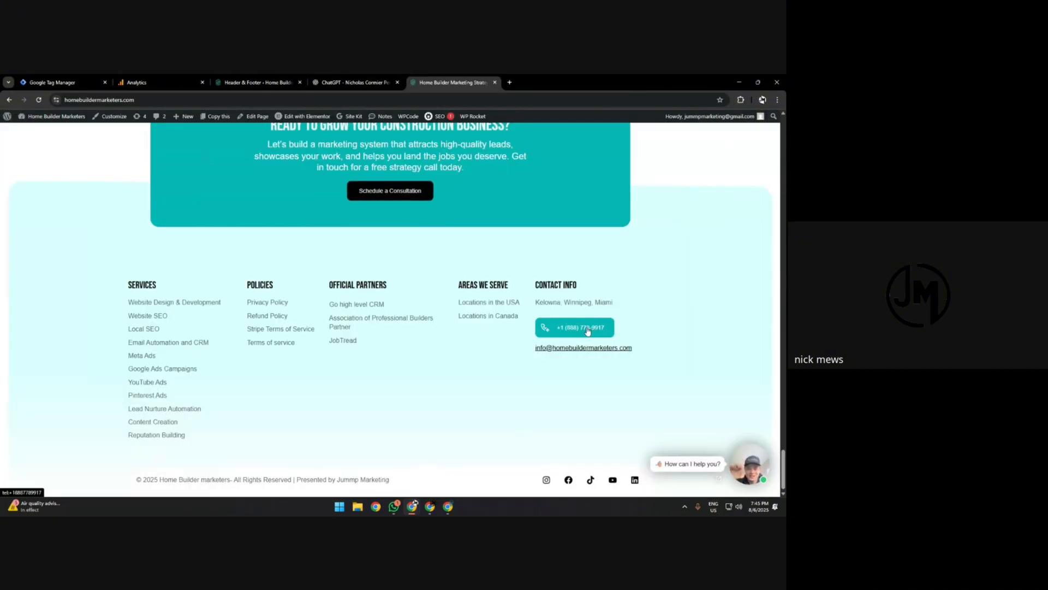
left_click(585, 331)
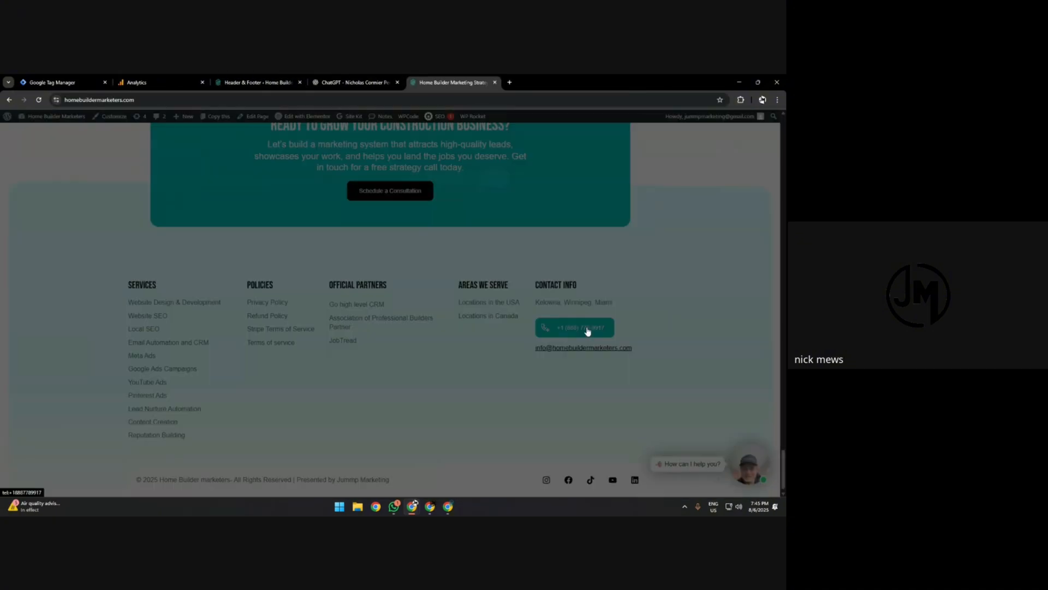
left_click(496, 189)
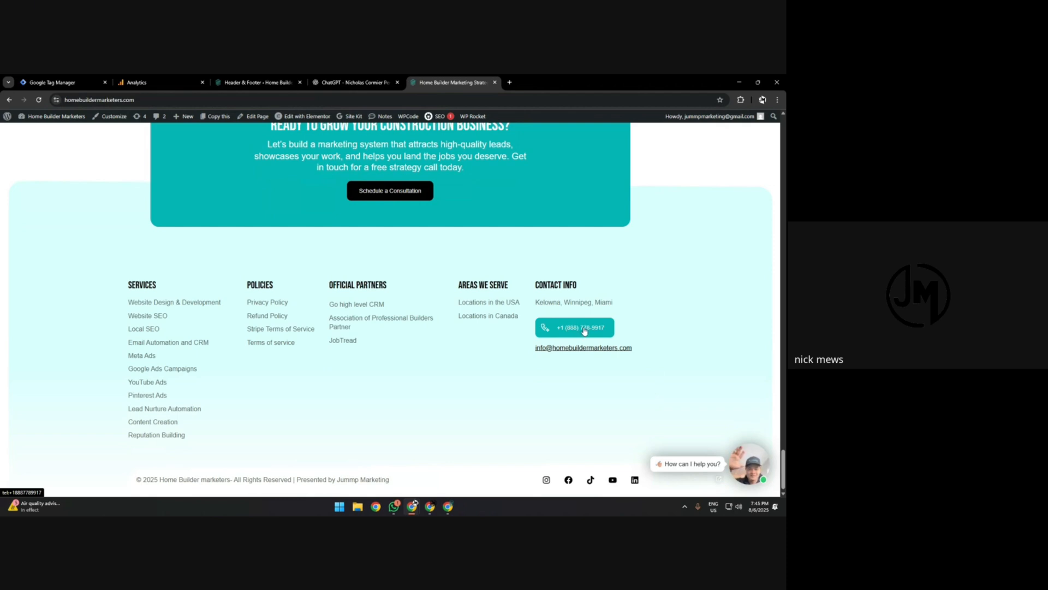
Return to Tag Manager and set the Calls trigger's type to Click - Just Links.
left_click(87, 78)
left_click(137, 80)
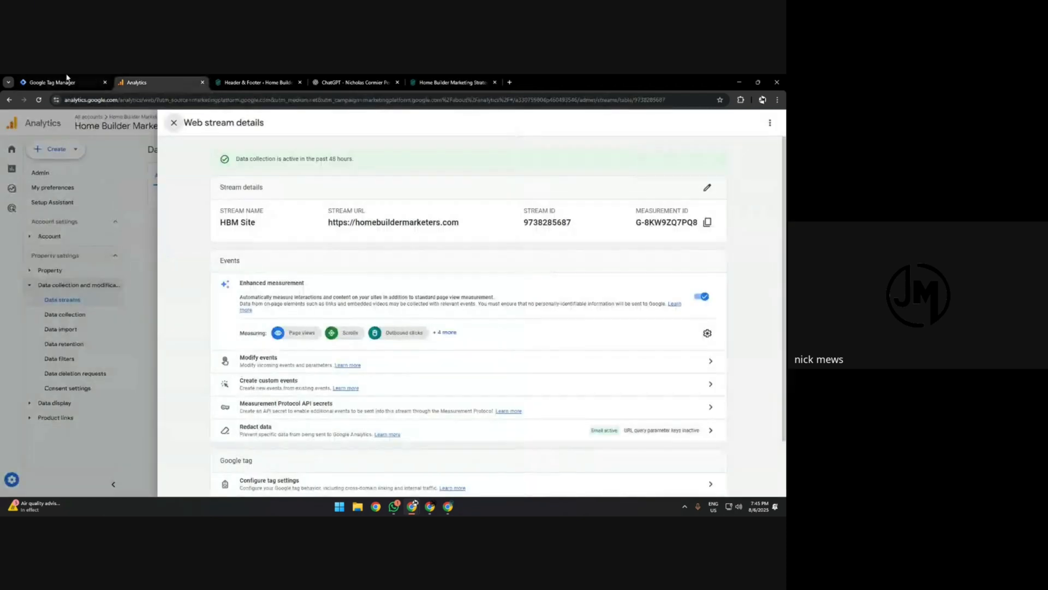
left_click(68, 80)
left_click(564, 330)
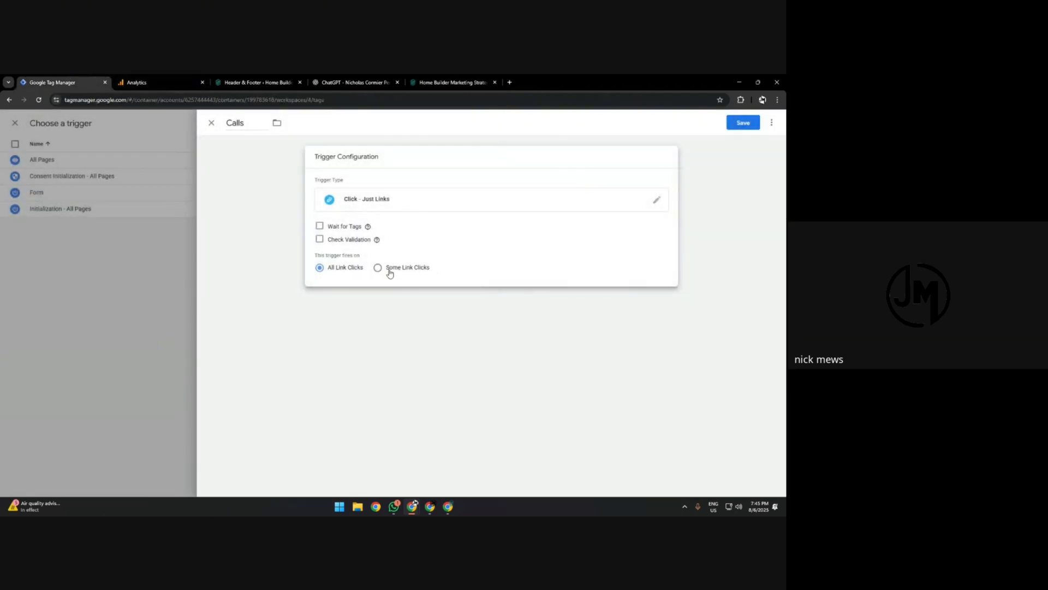
double_click(244, 124)
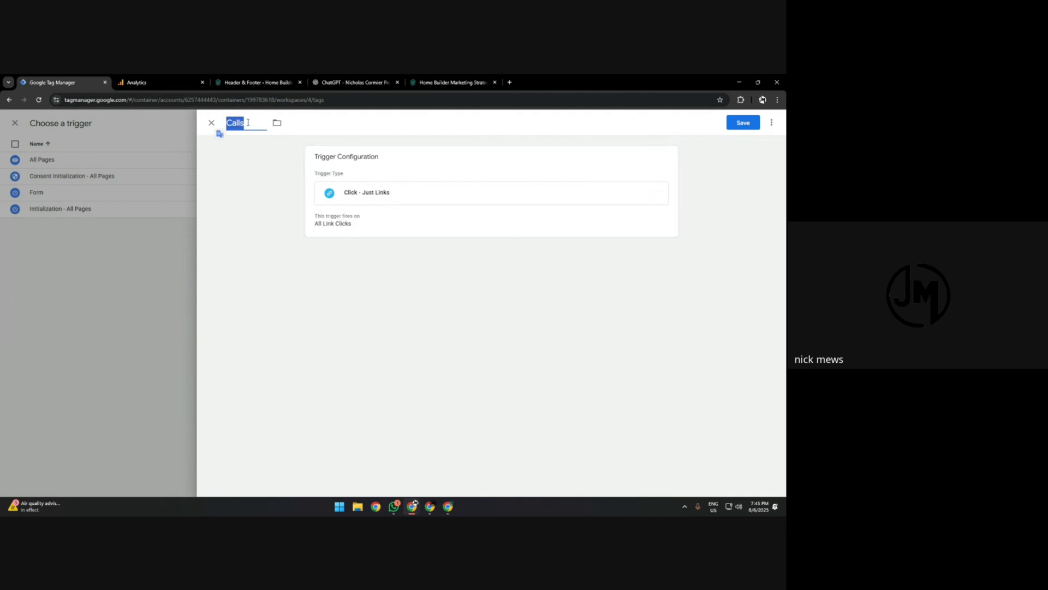
left_click(375, 193)
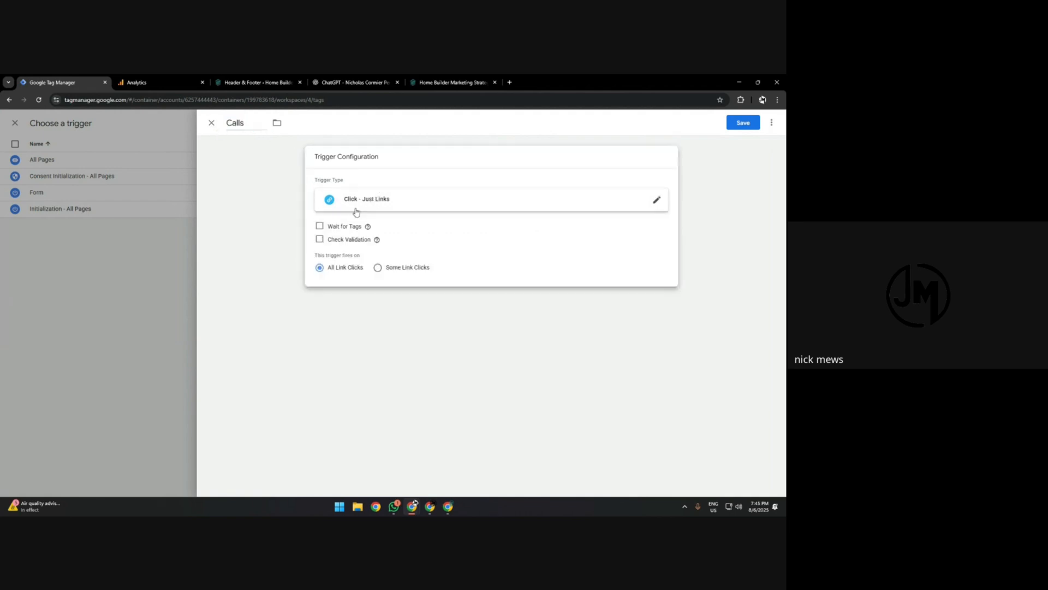
left_click(362, 201)
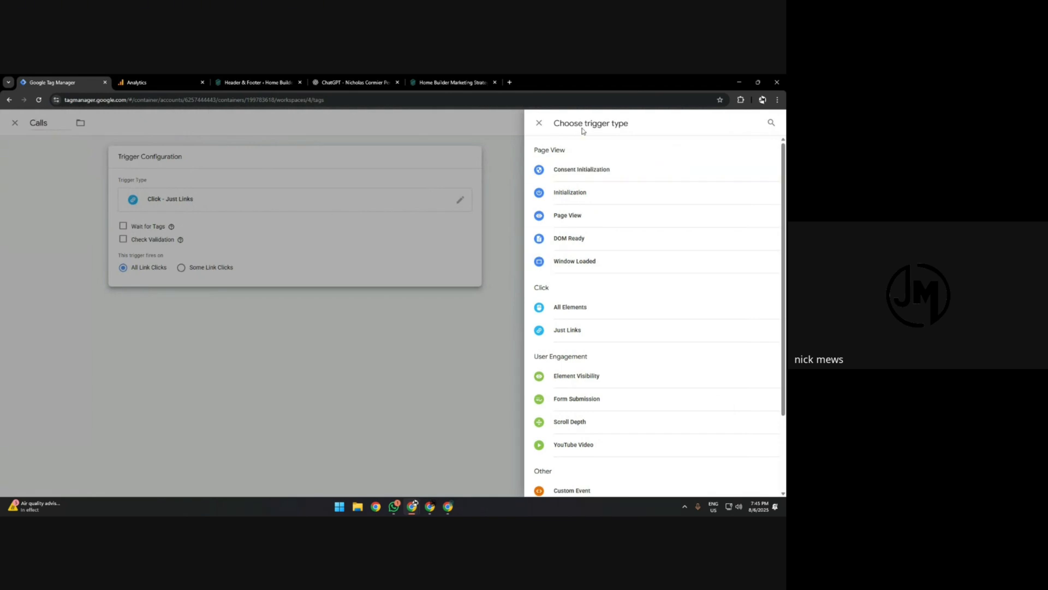
left_click(483, 310)
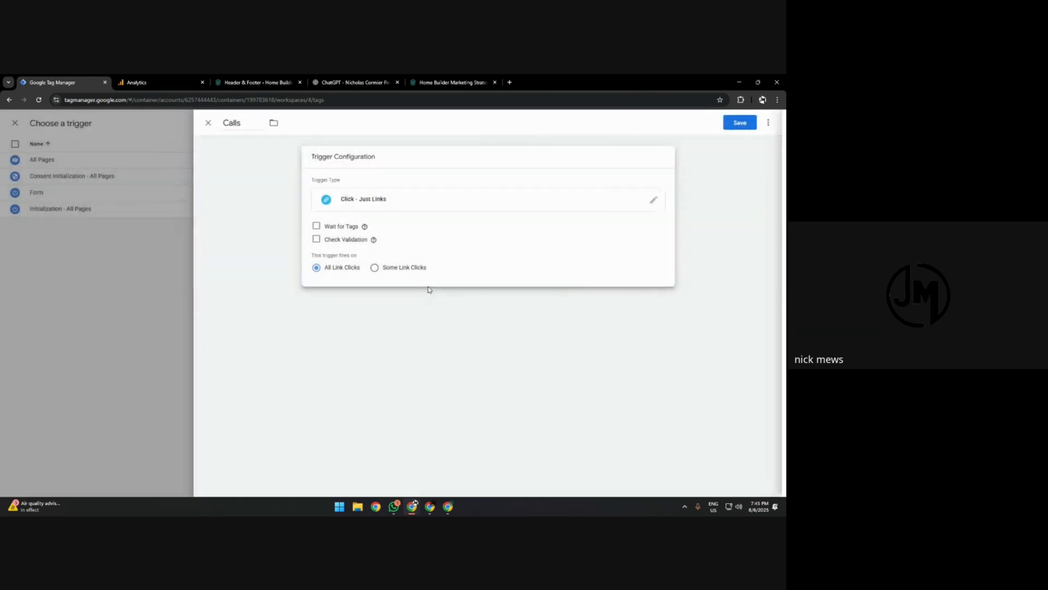
Limit the Calls trigger to some link clicks where Click URL contains tel: plus the company's phone number, and save the trigger and tag.
left_click(405, 268)
left_click(367, 299)
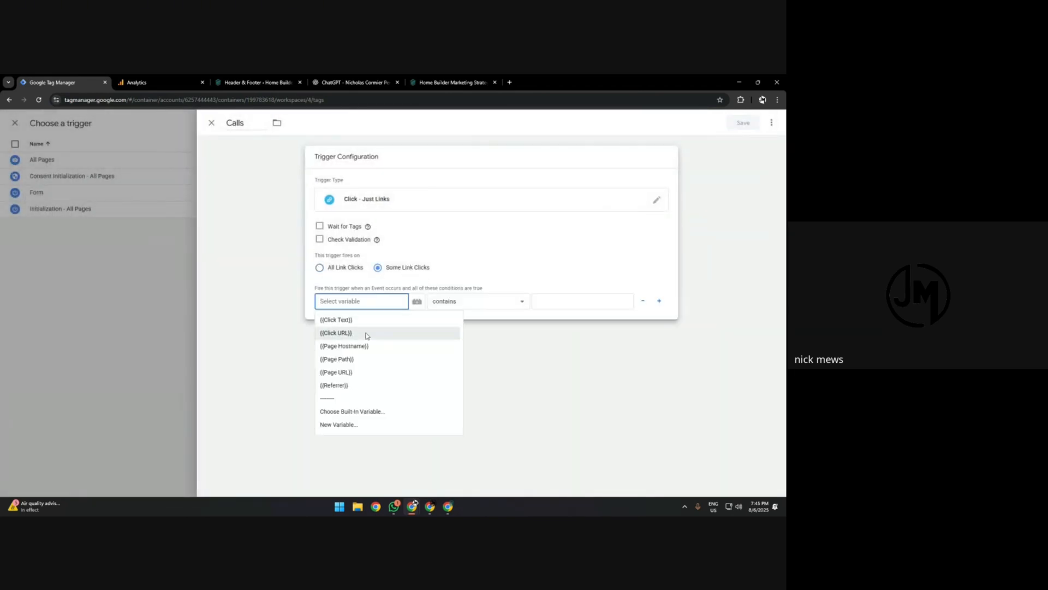
left_click(335, 333)
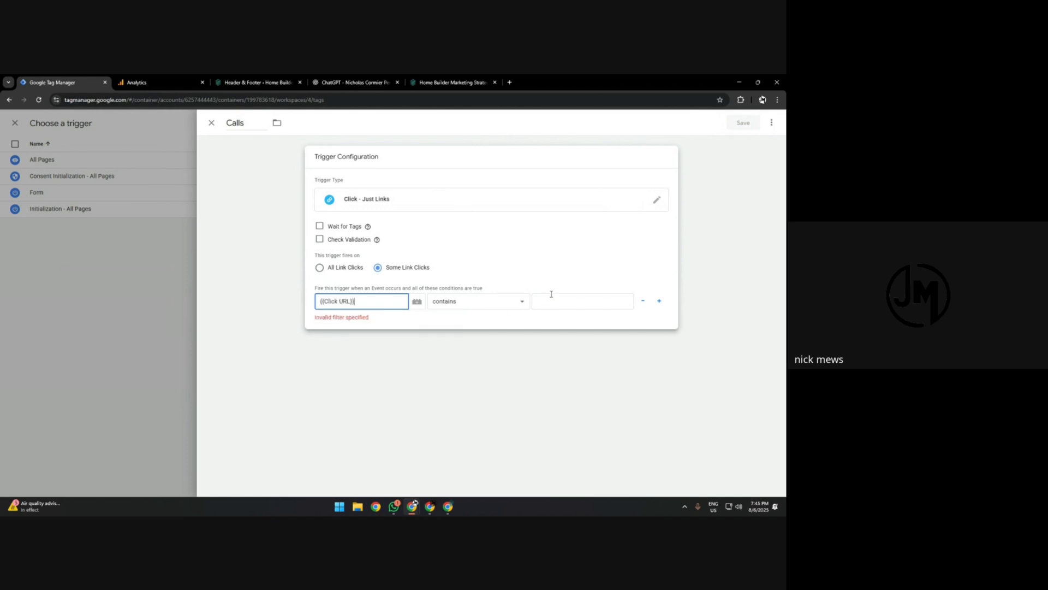
left_click(551, 295)
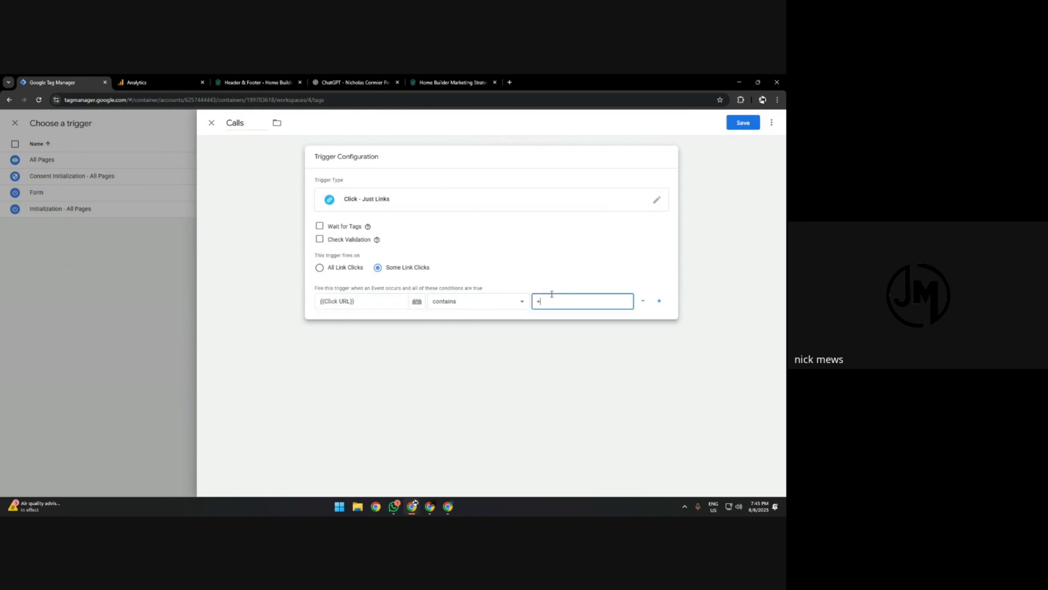
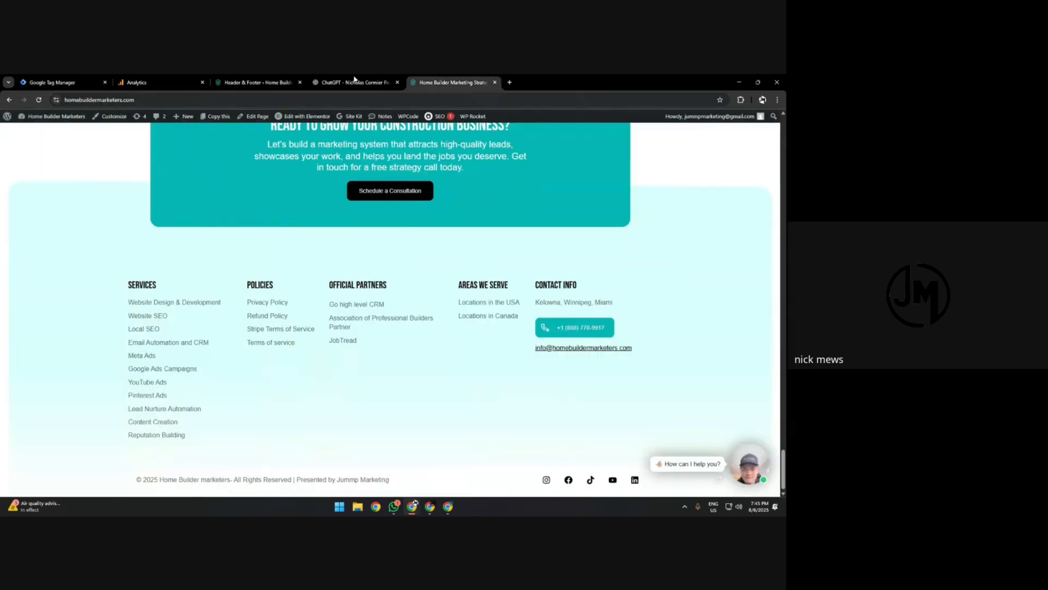
left_click(743, 123)
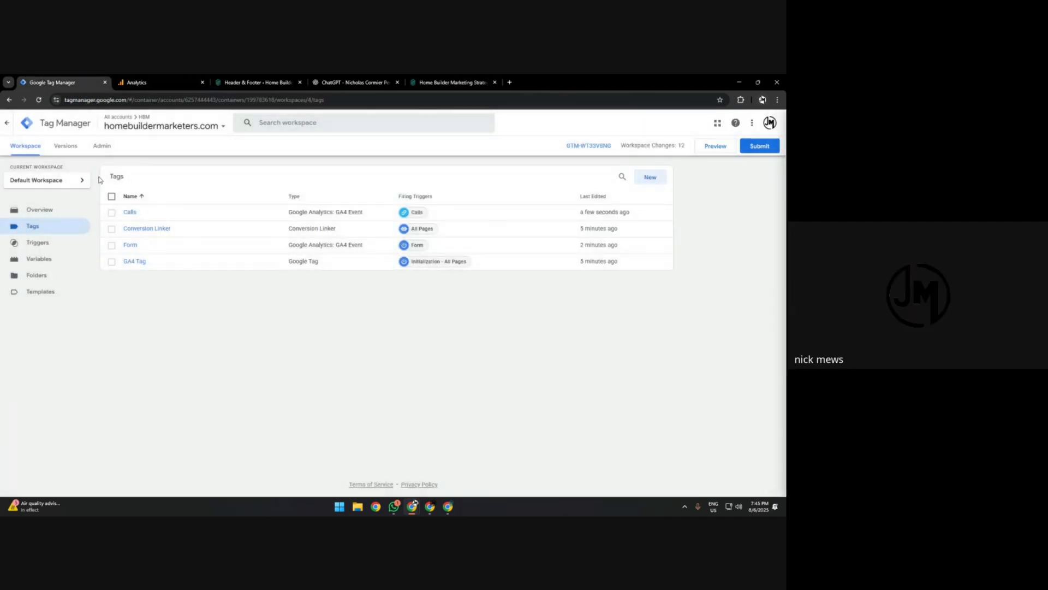
Create a new tag and name it Emails.
left_click(655, 177)
left_click(246, 121)
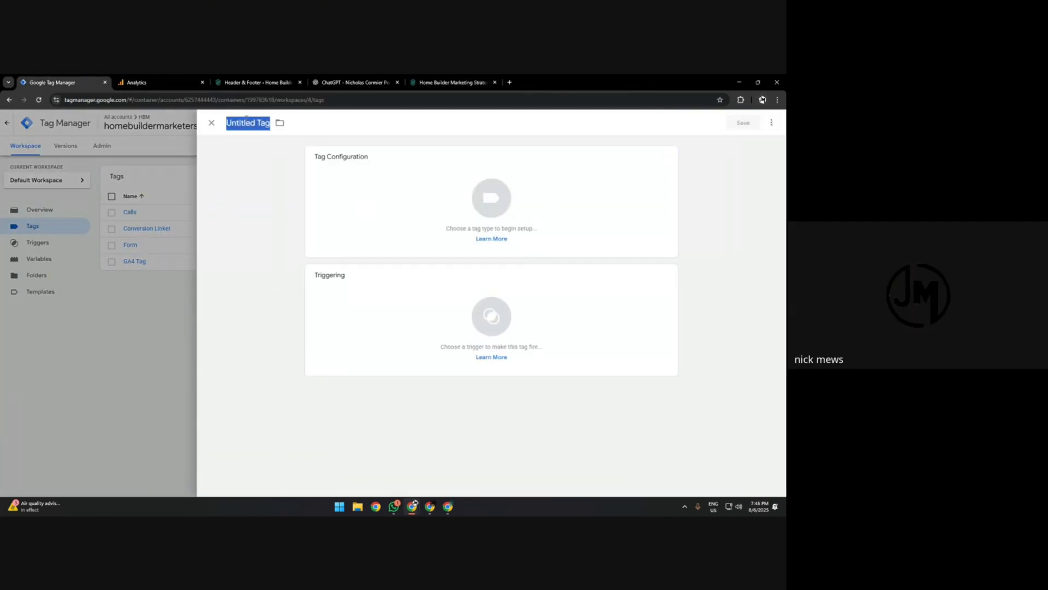
type("EMA")
key("BackSpace")
key("BackSpace")
key("BackSpace")
type("Emails")
Make Emails a Google Analytics: GA4 Event tag with the HBM Site measurement ID and the event name Emails.
left_click(401, 205)
left_click(565, 196)
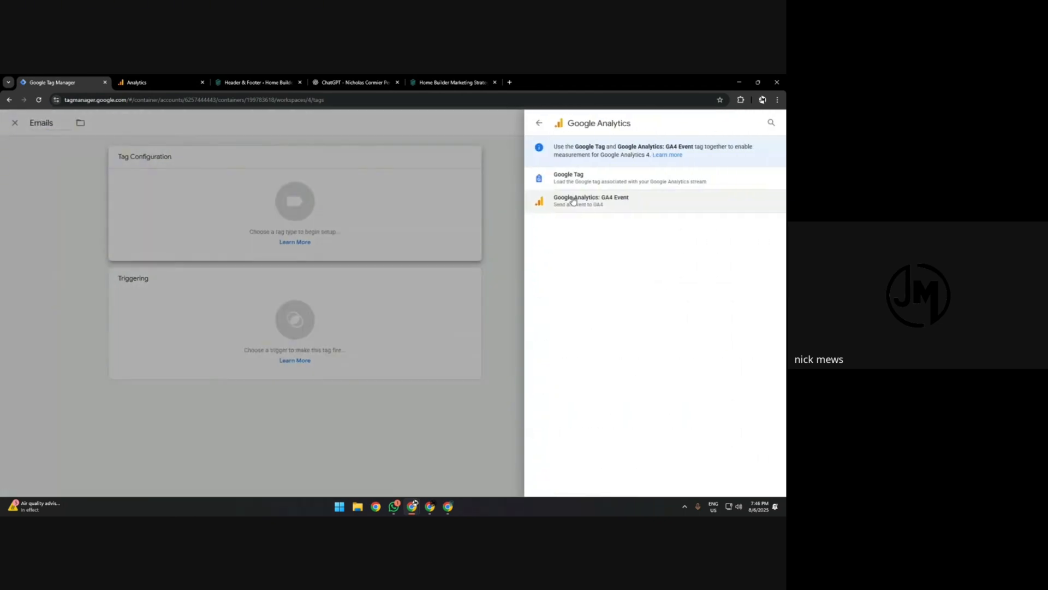
left_click(565, 199)
left_click(365, 281)
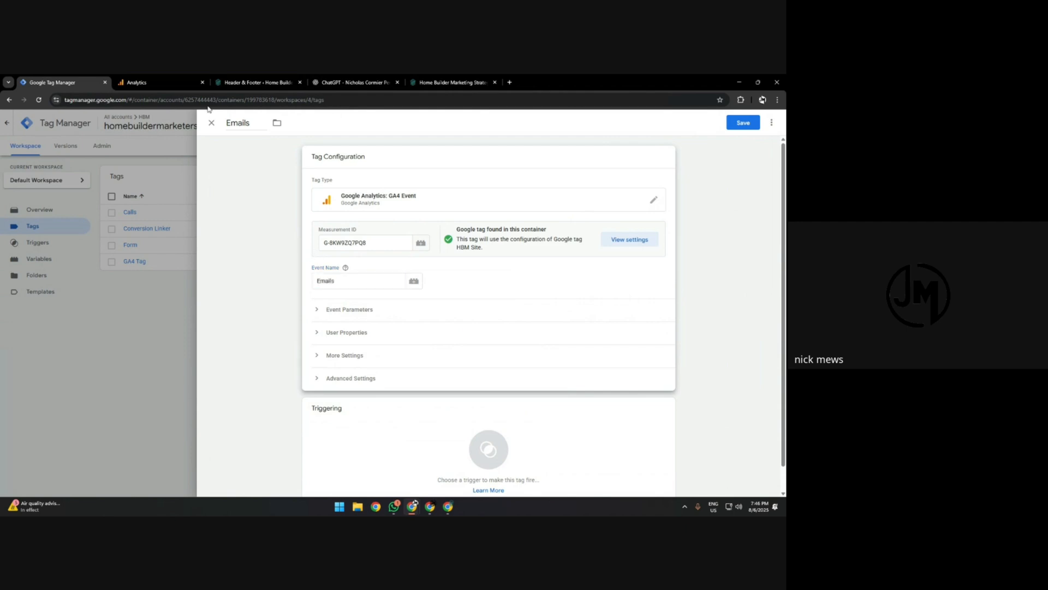
Add a new trigger named Emails to the tag, using the Click - Just Links trigger type.
scroll(438, 410, "down", 1)
left_click(437, 410)
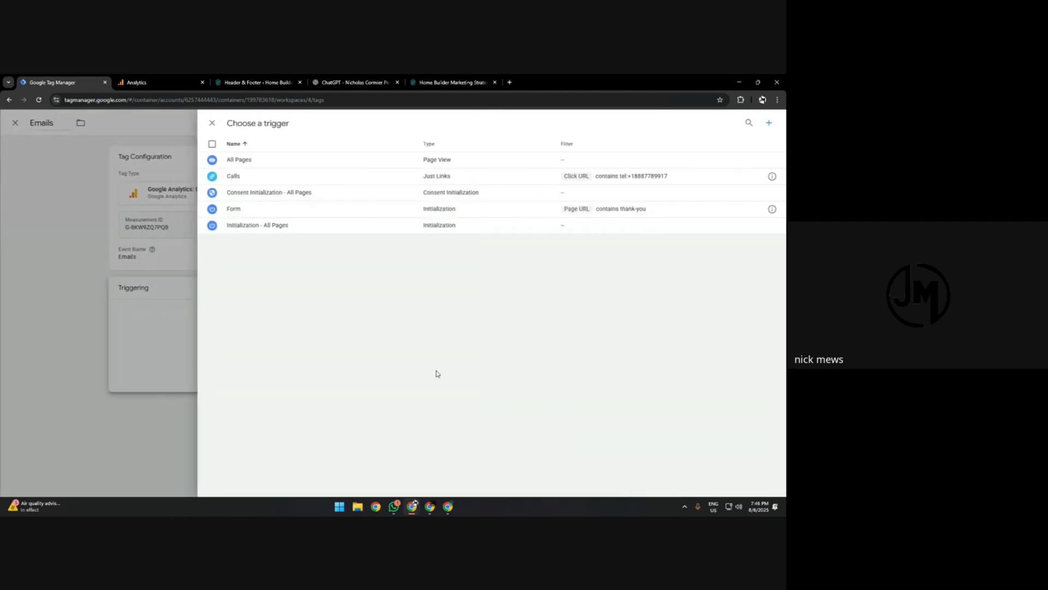
left_click(769, 124)
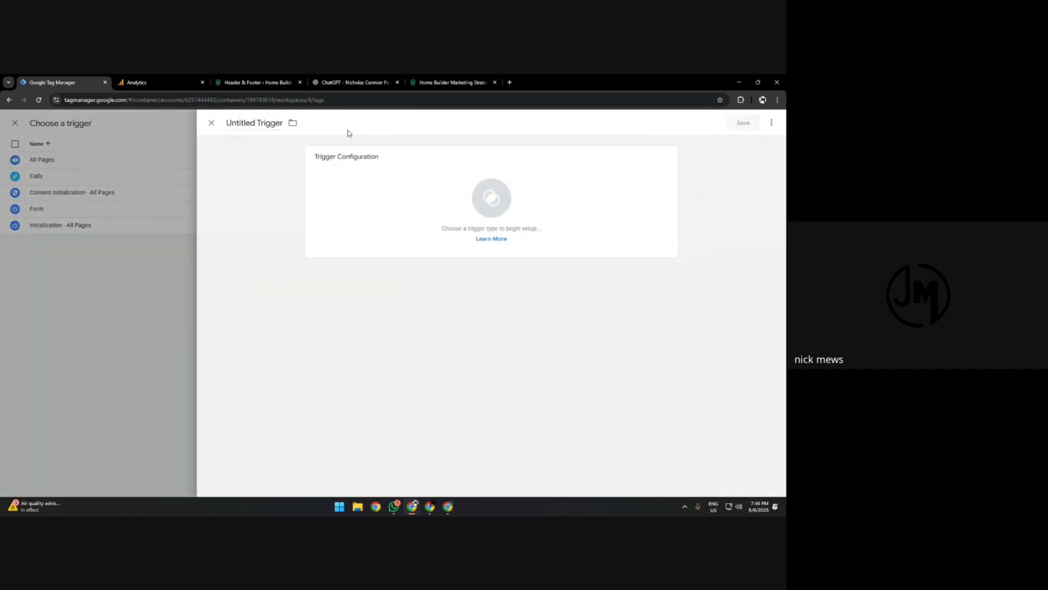
left_click(257, 123)
type("Emails")
left_click(426, 206)
left_click(568, 338)
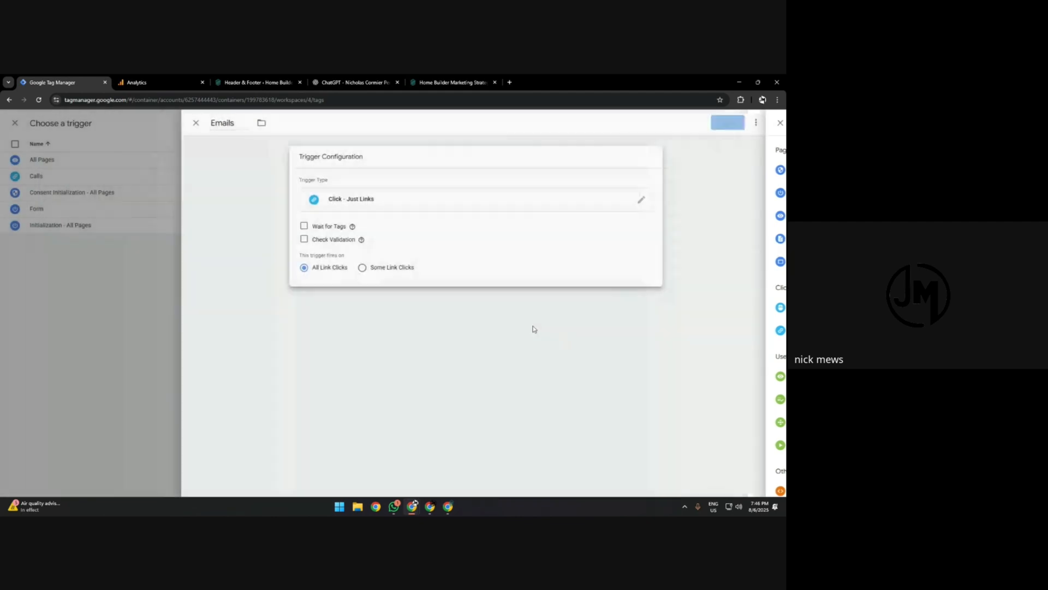
Limit the Emails trigger to some link clicks where Click URL contains mailto: plus the company's email address, and save the trigger and tag.
left_click(376, 269)
left_click(356, 301)
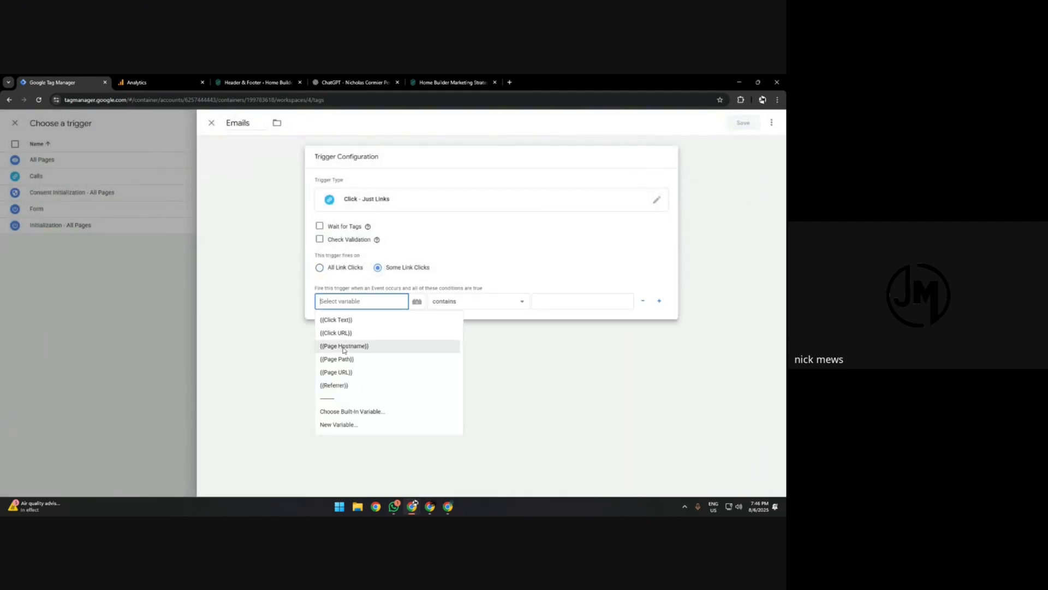
left_click(339, 333)
left_click(564, 301)
type("m")
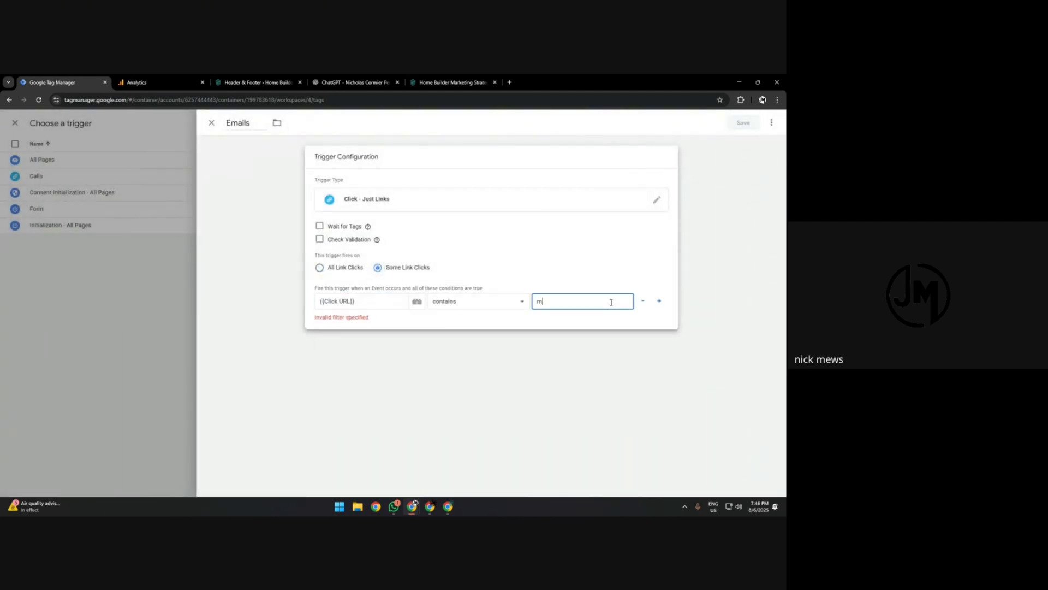
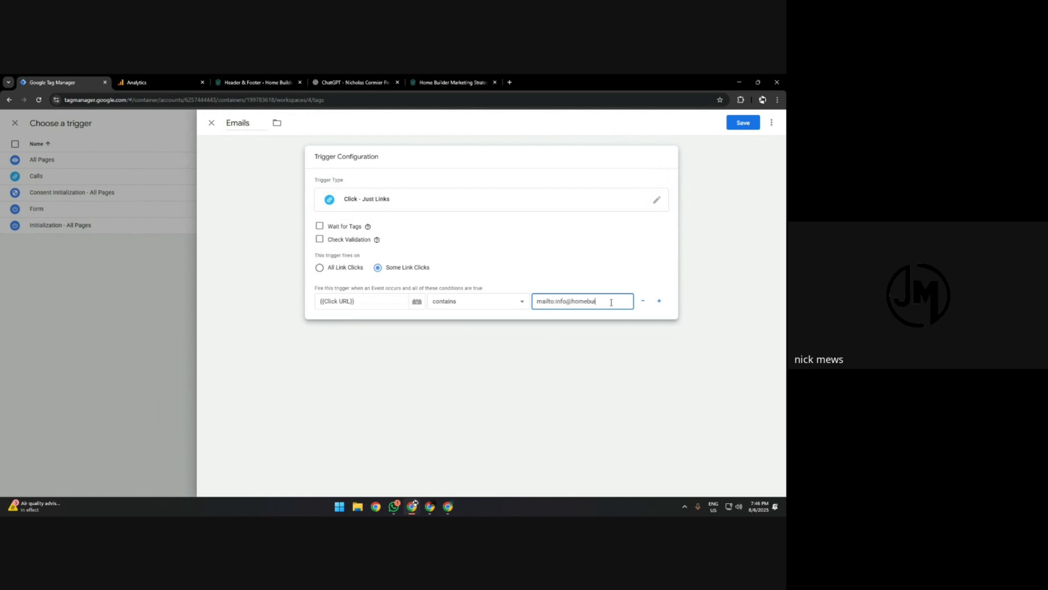
left_click(742, 123)
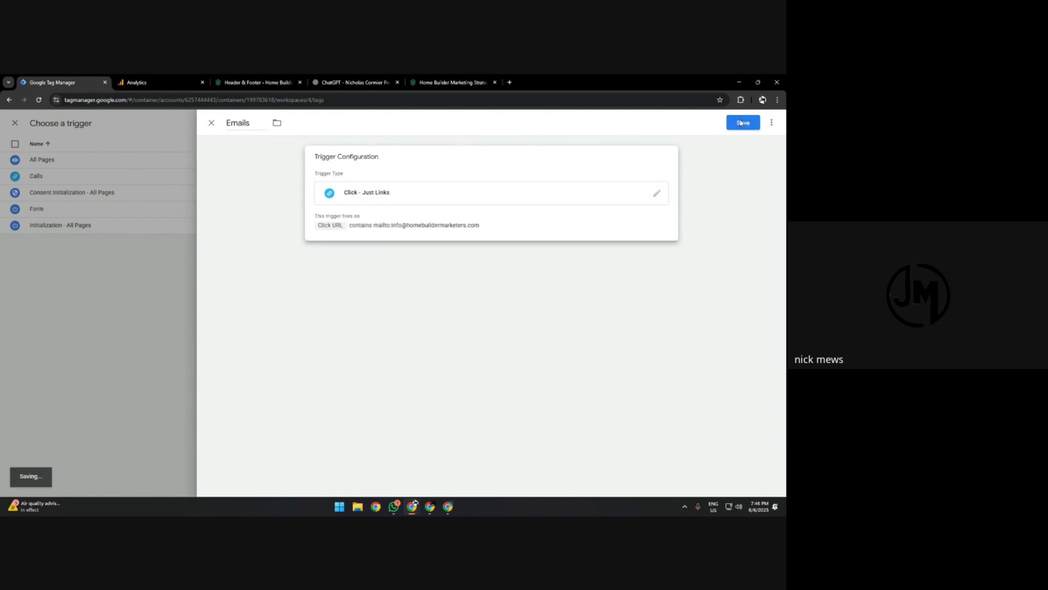
left_click(742, 123)
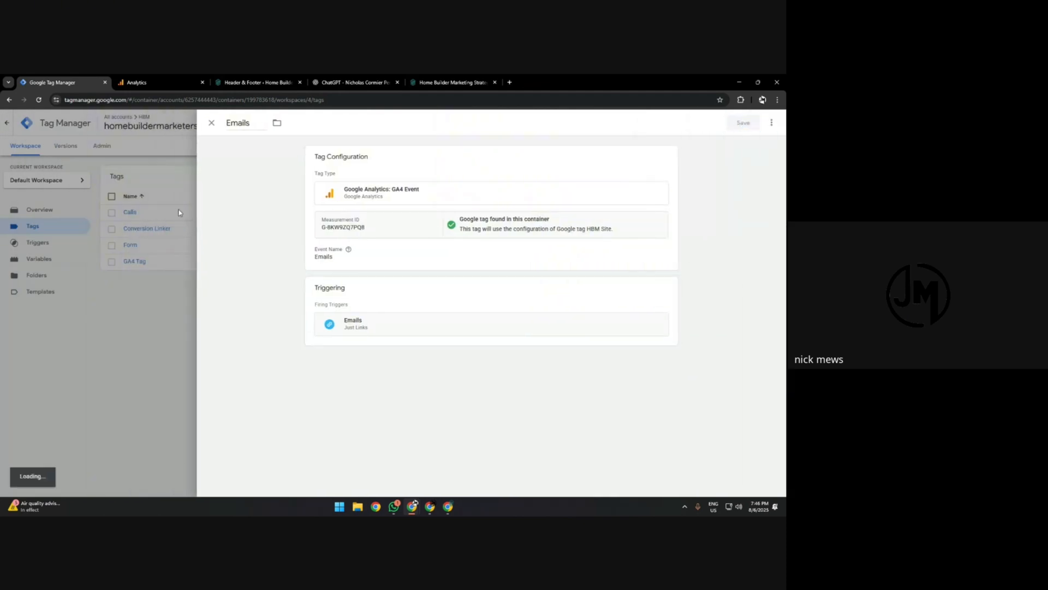
Submit and publish the container changes without a version name or description, and return to the workspace overview.
left_click(757, 145)
left_click(761, 124)
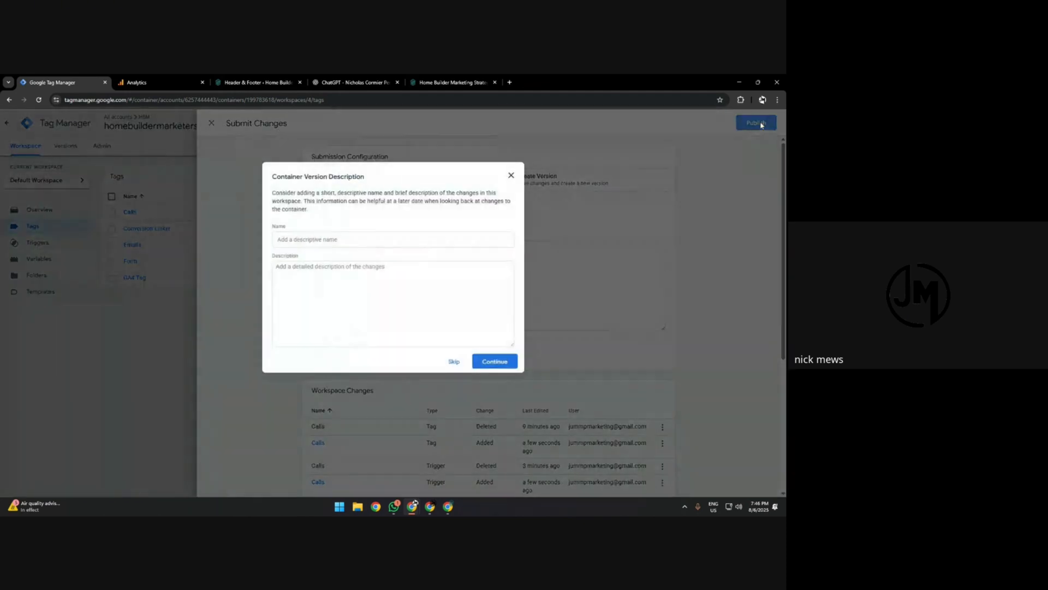
left_click(454, 362)
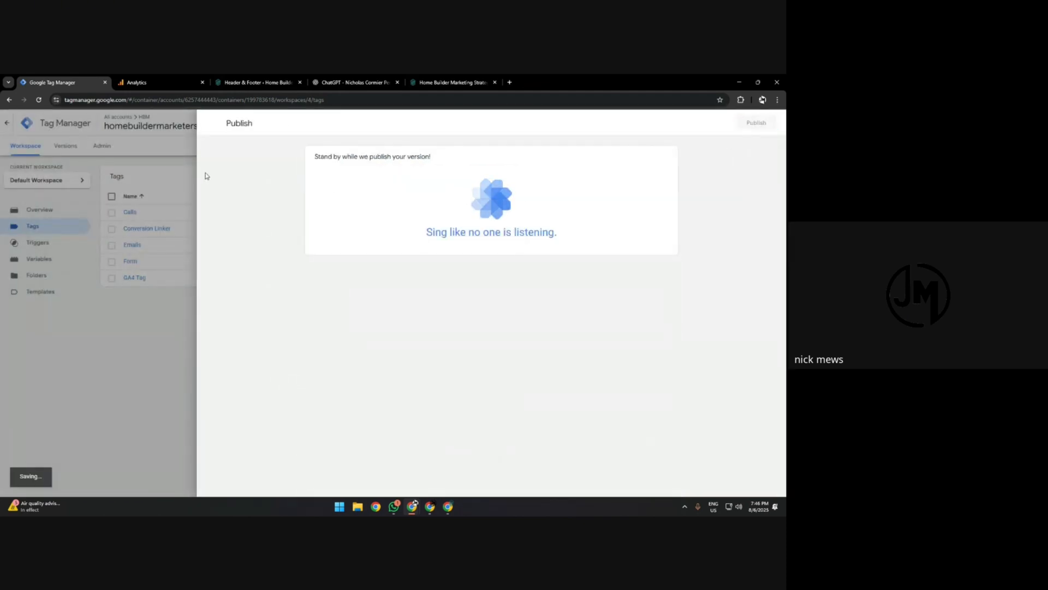
left_click(212, 125)
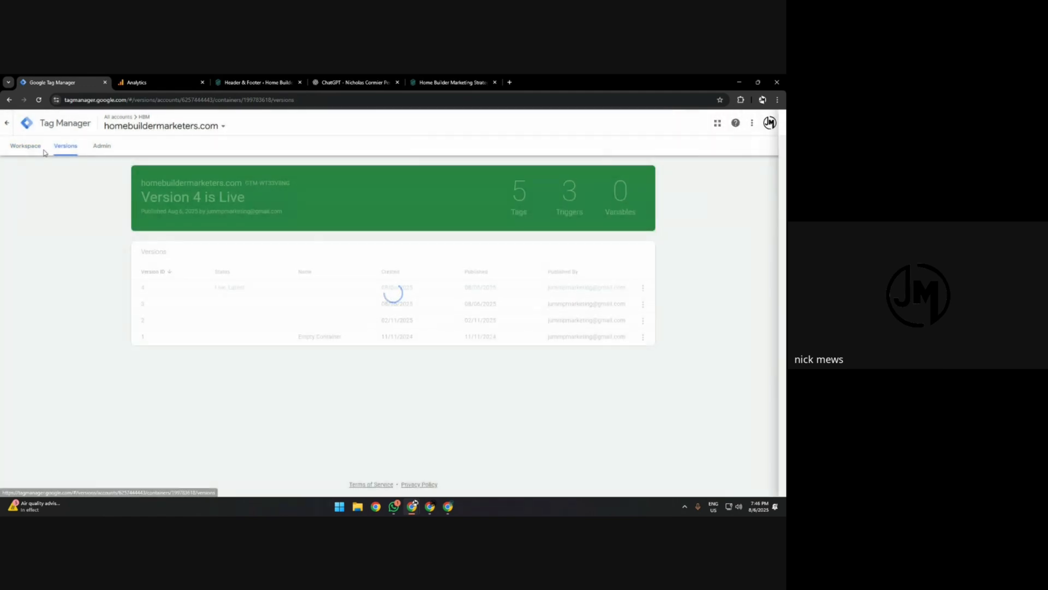
left_click(36, 149)
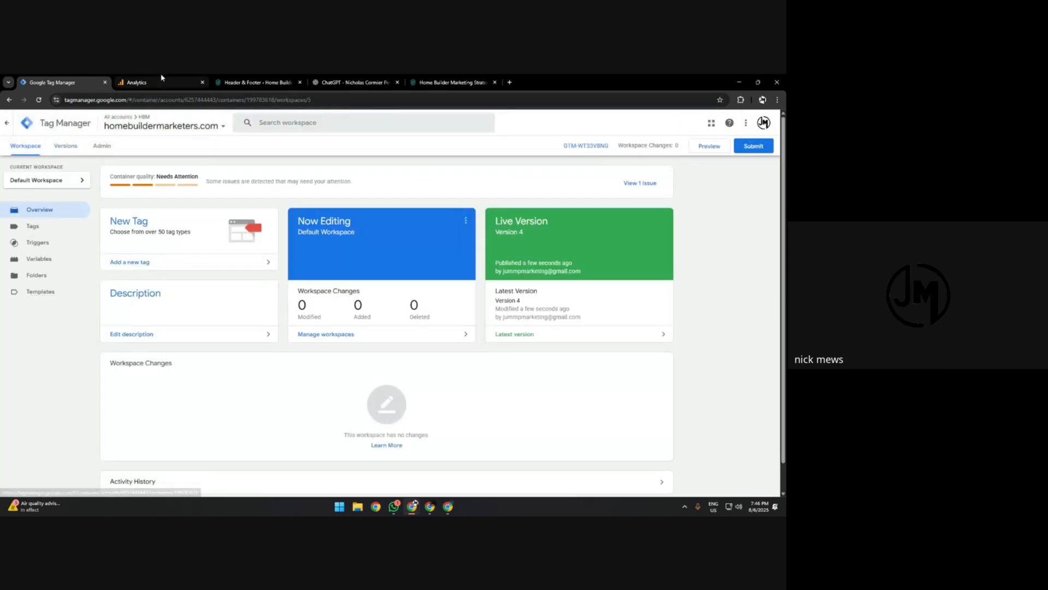
Switch to Google Analytics and open the property's Events settings to check the Calls, Emails and Form key events.
left_click(137, 82)
left_click(131, 130)
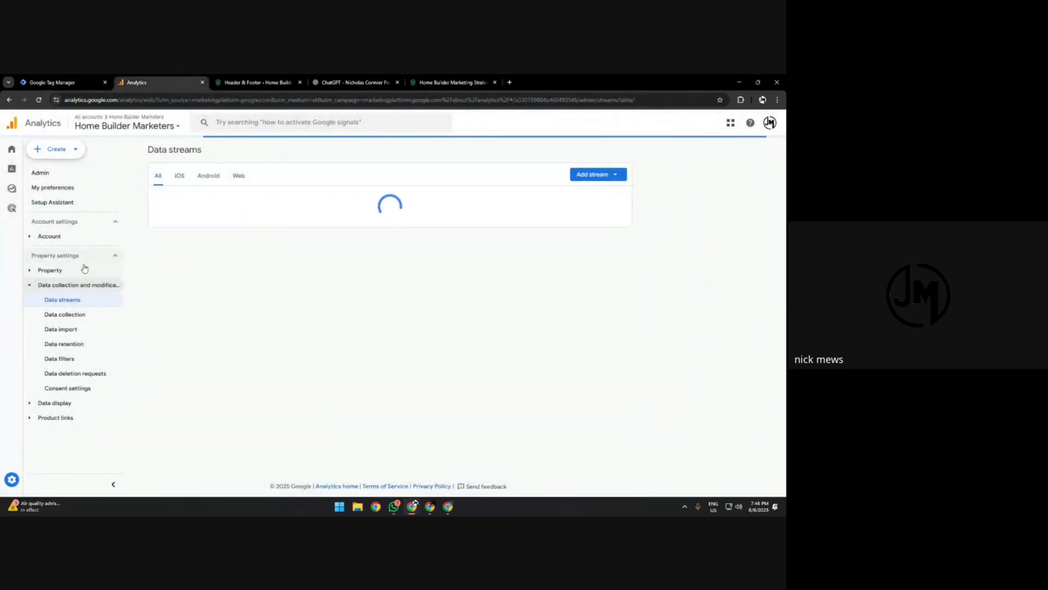
left_click(2, 481)
scroll(218, 328, "down", 2)
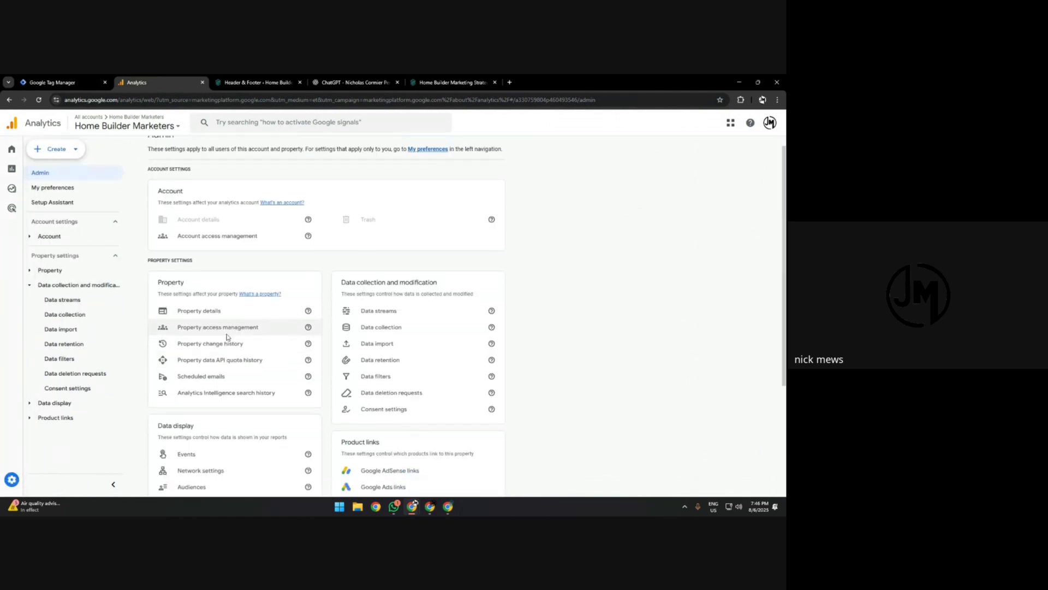
left_click(215, 393)
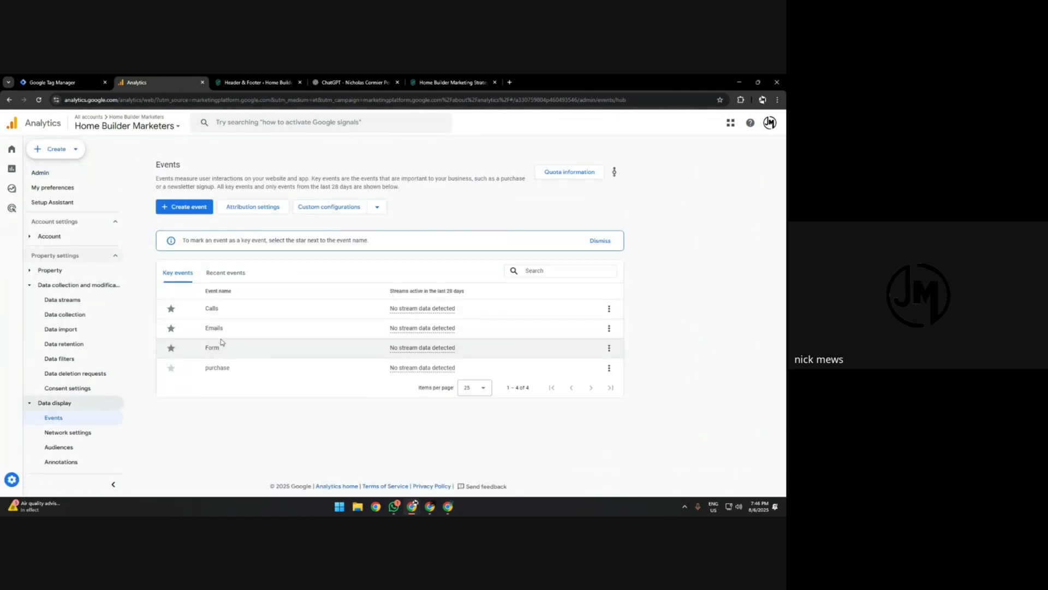
double_click(219, 328)
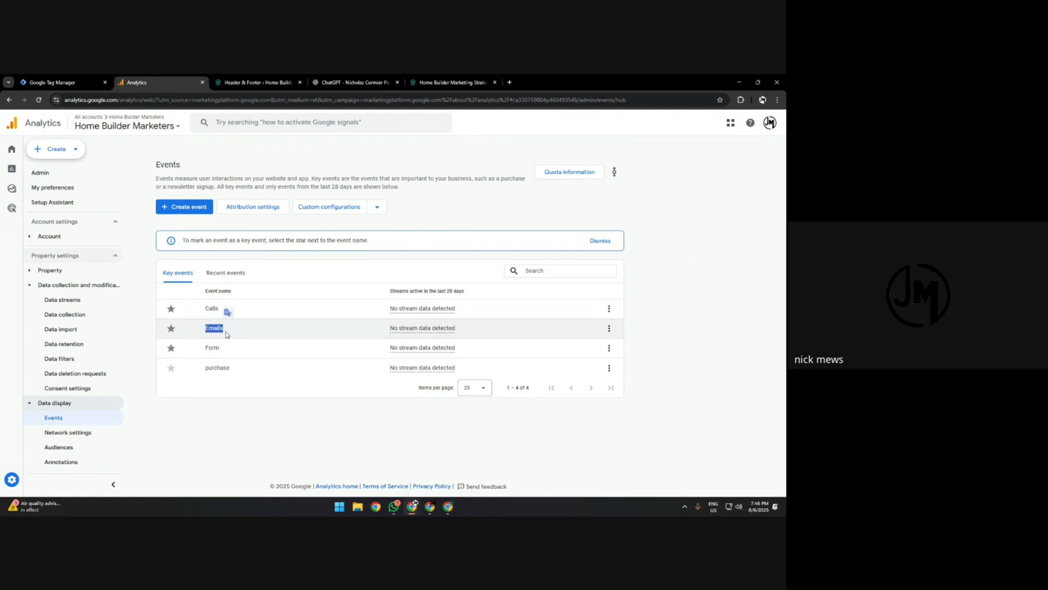
double_click(214, 348)
Change the Calls key event's counting method to Once per session and save it.
left_click(610, 309)
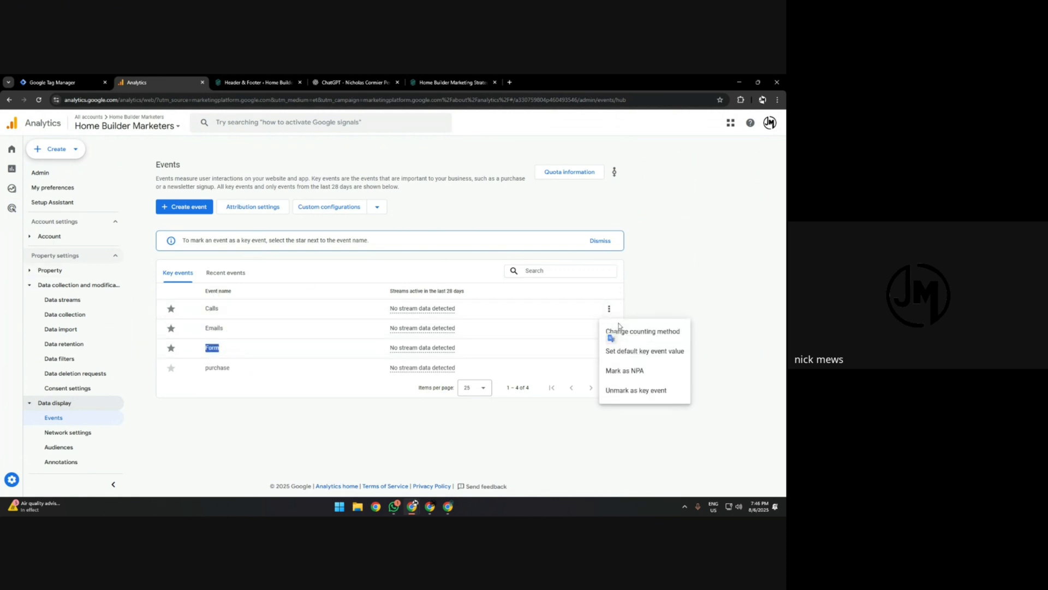
left_click(615, 332)
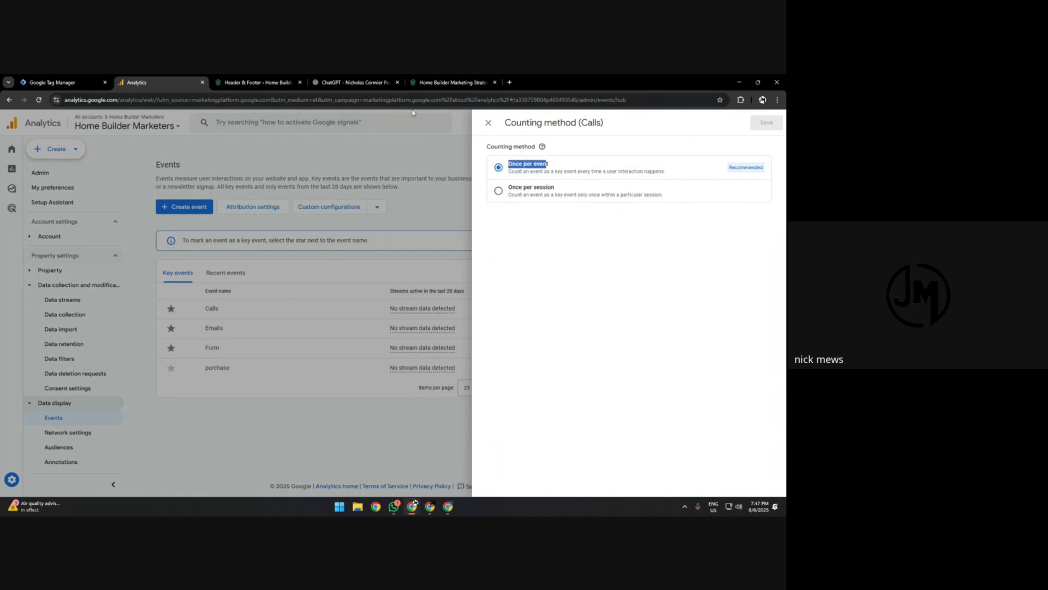
left_click(450, 82)
left_click(49, 79)
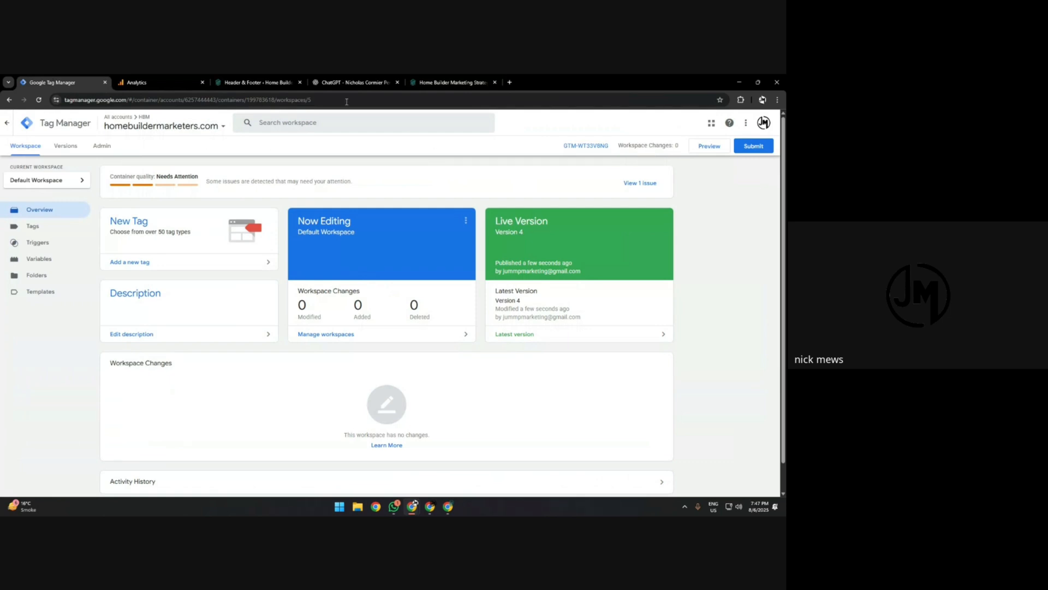
left_click(158, 81)
left_click(498, 191)
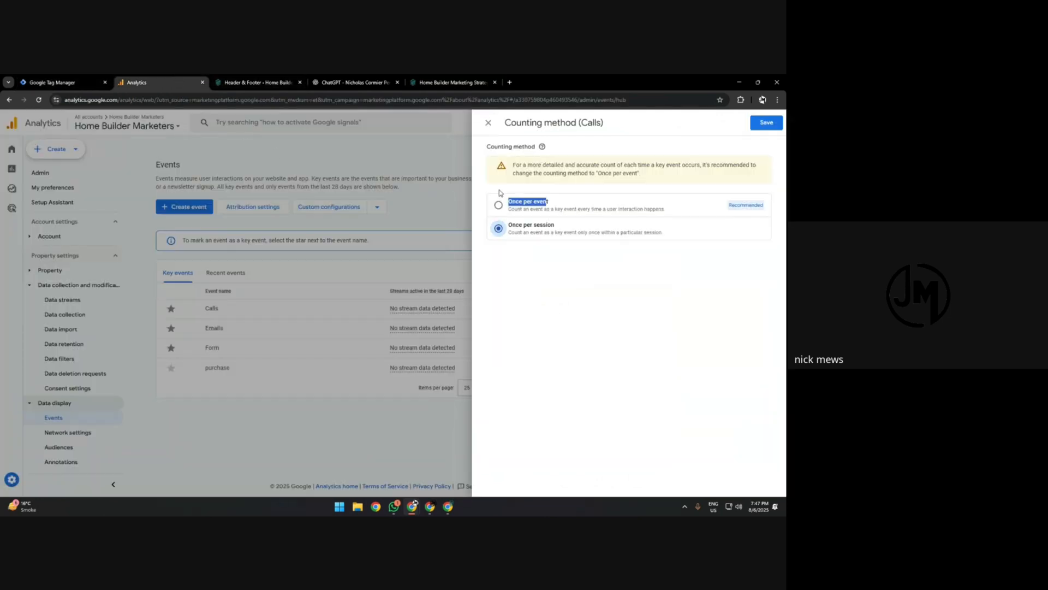
left_click(753, 123)
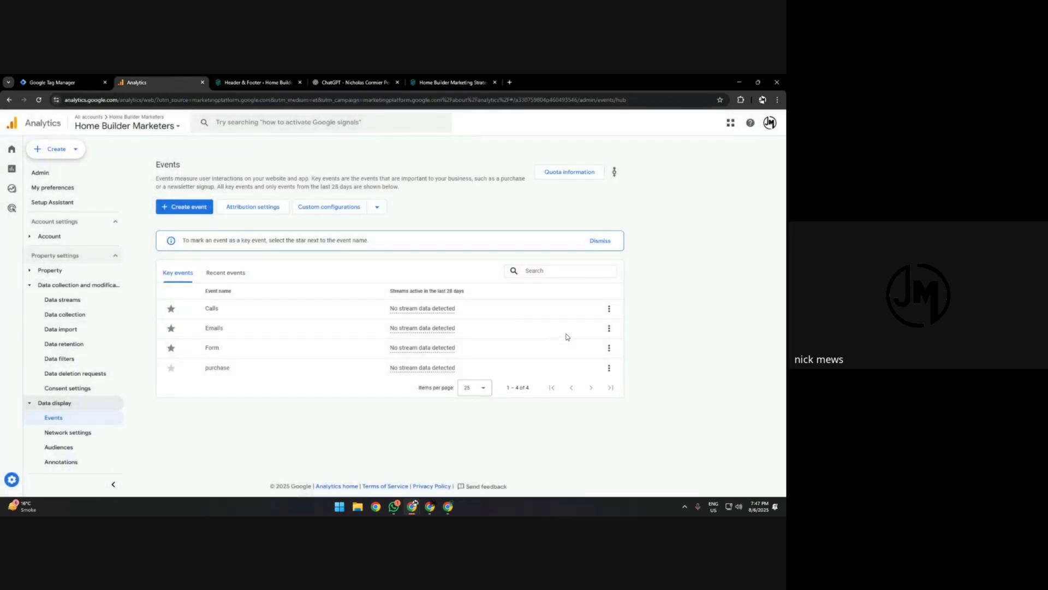
Set the counting method of the Emails and Form key events to Once per session, saving each.
left_click(609, 328)
left_click(644, 347)
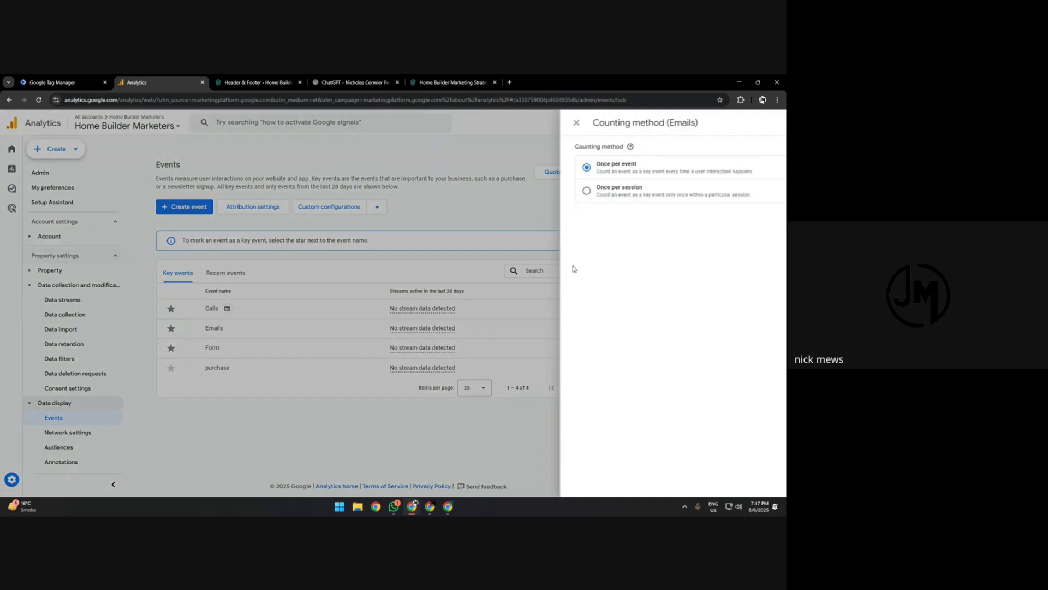
left_click(766, 122)
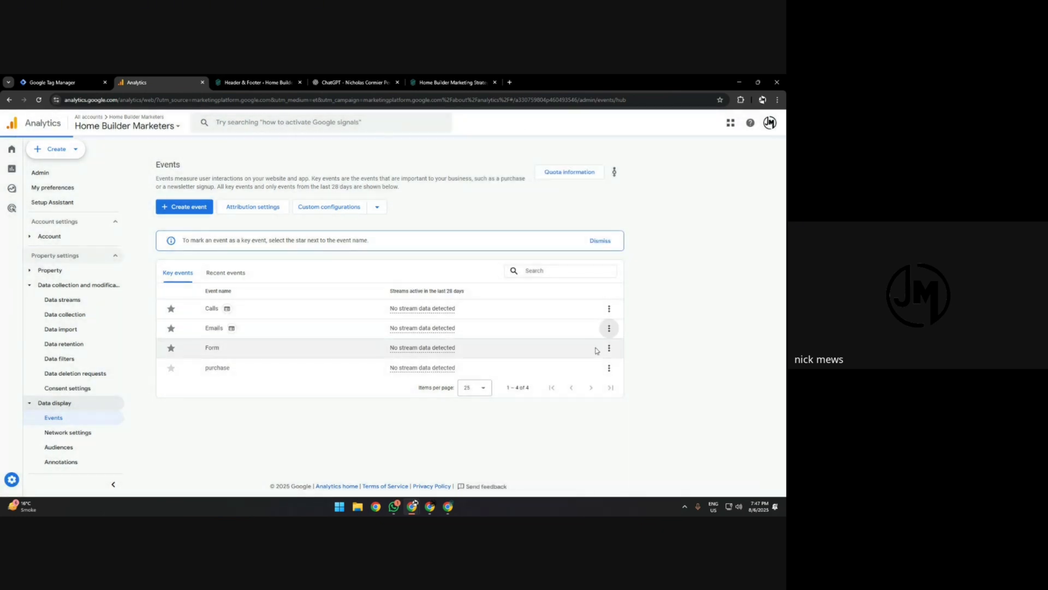
left_click(609, 348)
left_click(644, 367)
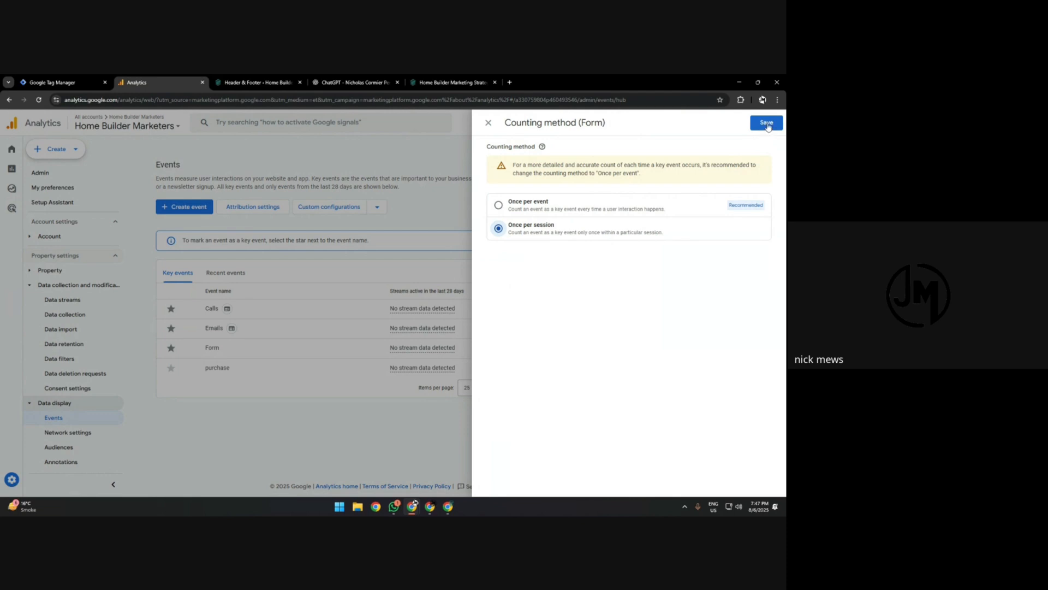
left_click(767, 123)
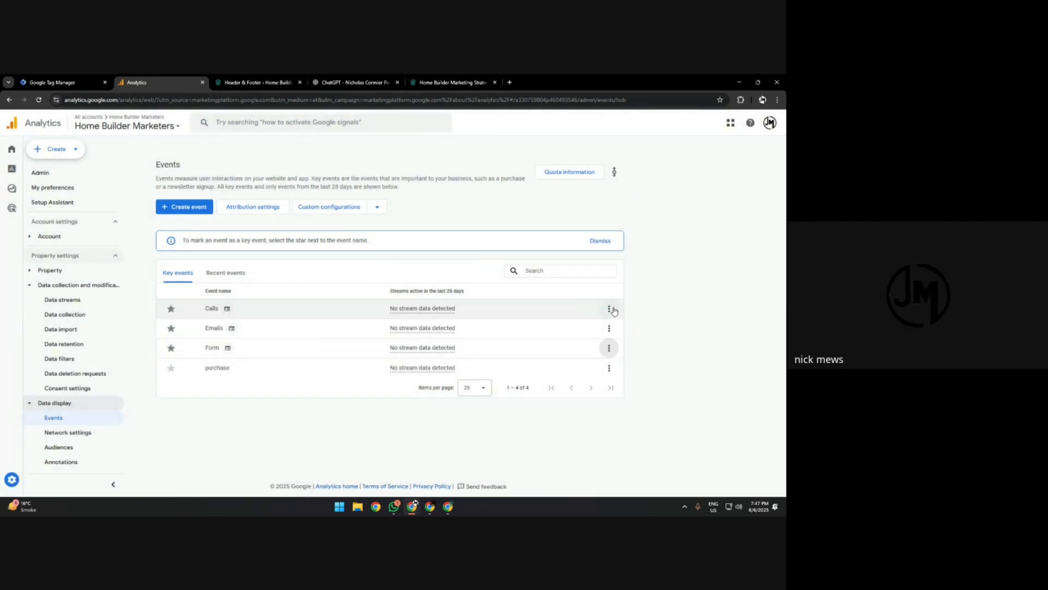
Review the saved counting method of the Calls key event and close it.
left_click(609, 309)
left_click(630, 332)
left_click(489, 122)
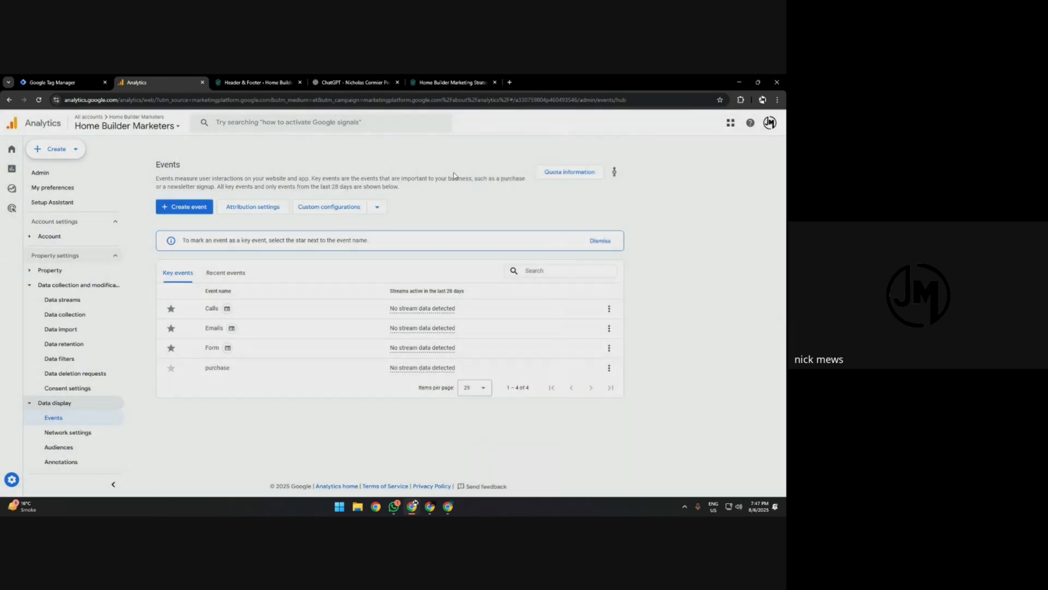
Set a default key event value of 1 Canadian Dollar for Calls and save it.
left_click(608, 311)
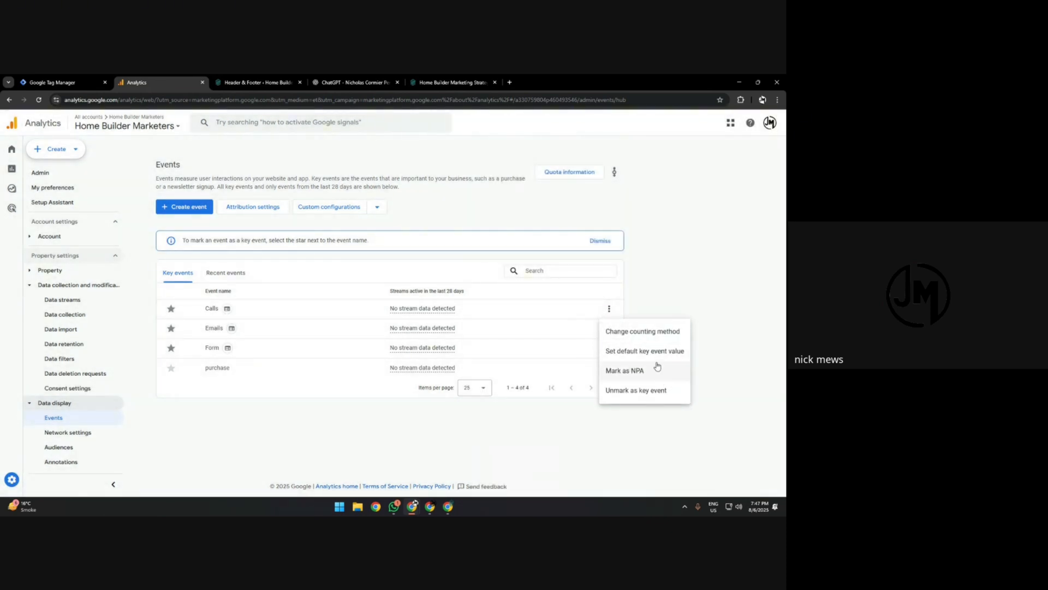
left_click(654, 352)
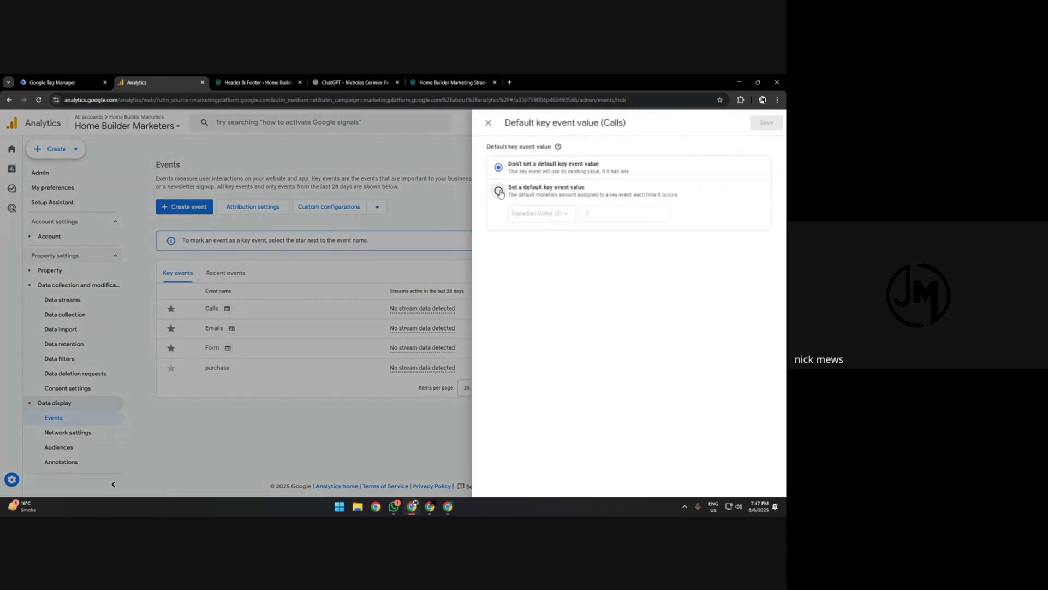
left_click(499, 192)
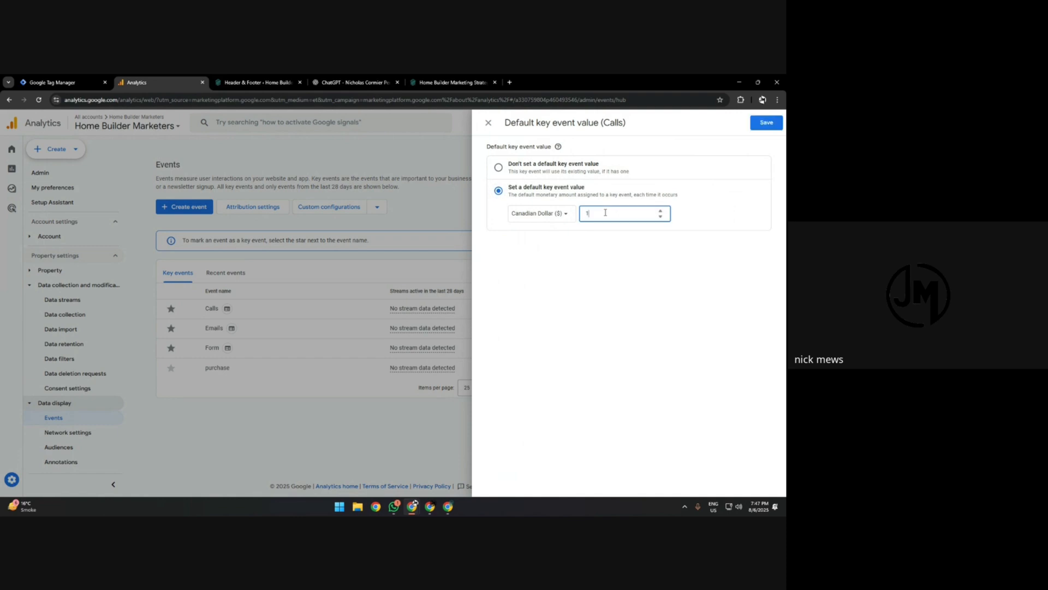
left_click(765, 123)
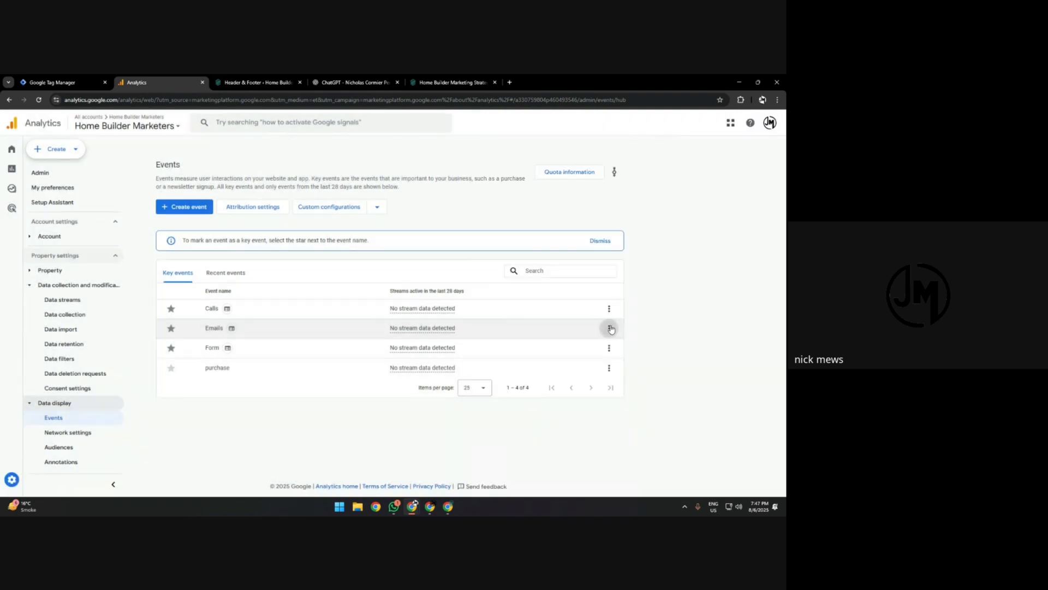
Set a default key event value of 5 US Dollars for Emails, and also set a default value for Form.
left_click(609, 328)
left_click(628, 370)
left_click(499, 190)
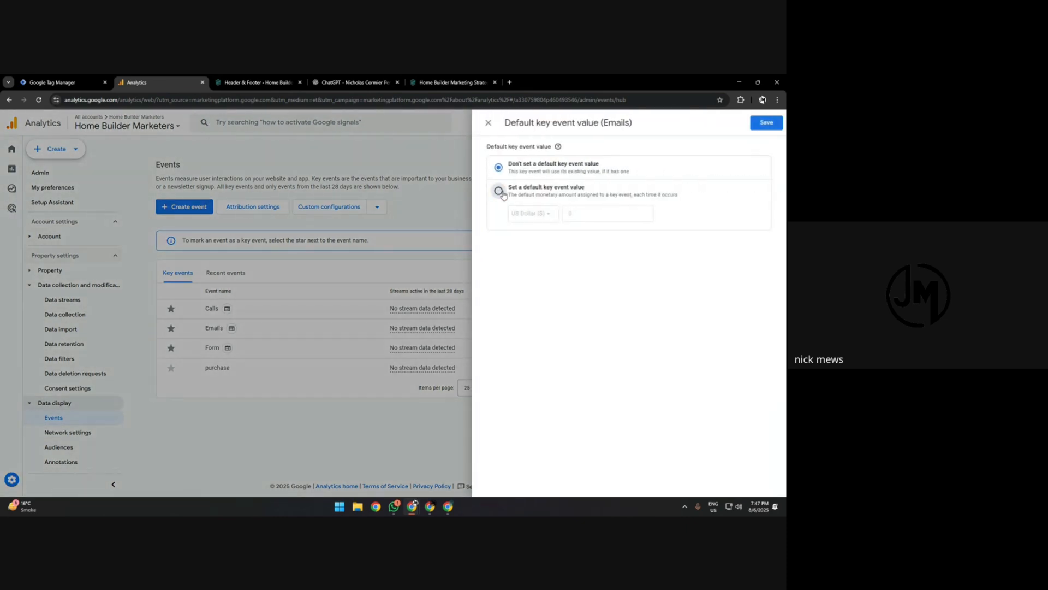
left_click(580, 213)
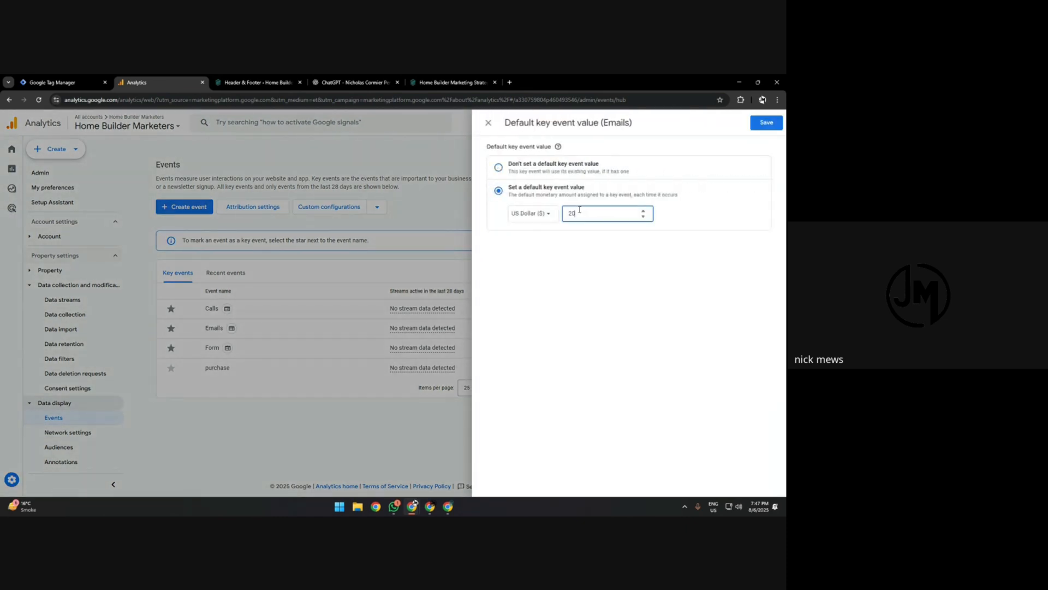
type("5")
left_click(767, 122)
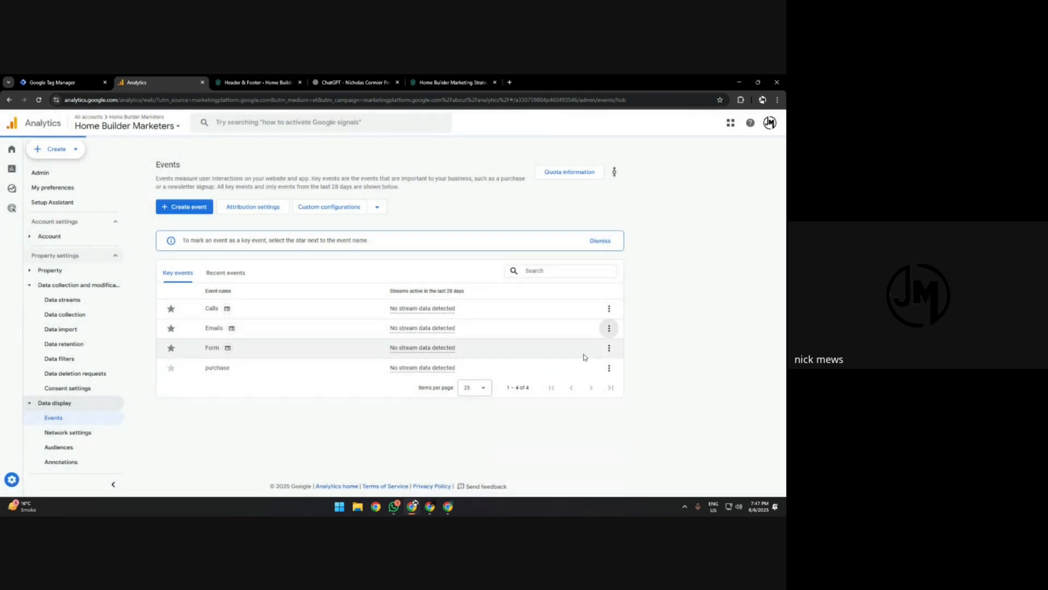
left_click(609, 347)
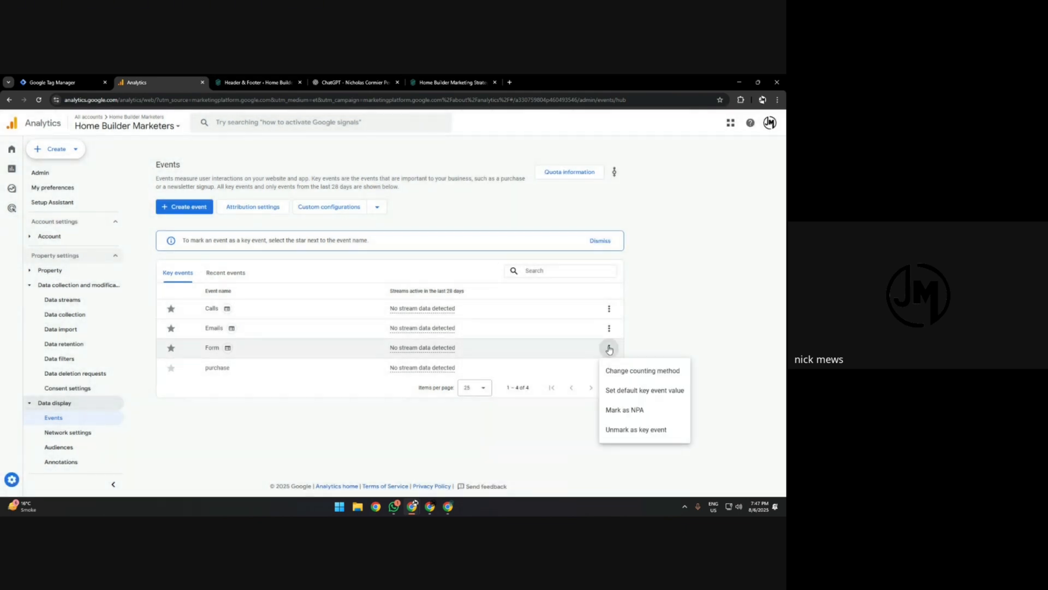
left_click(628, 390)
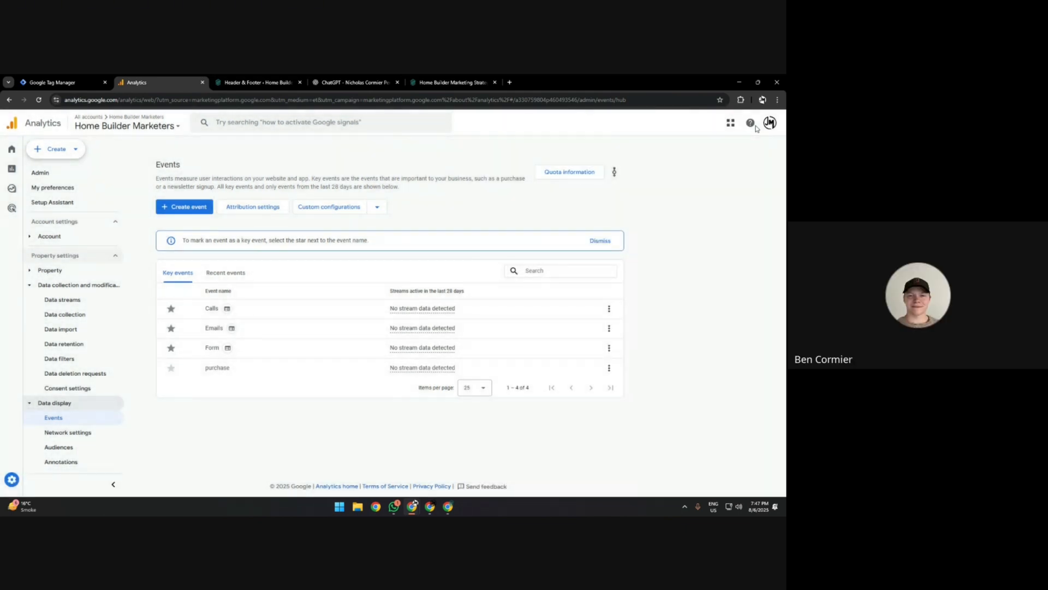
Open DebugView from the property's Data display settings in Admin.
scroll(77, 377, "down", 2)
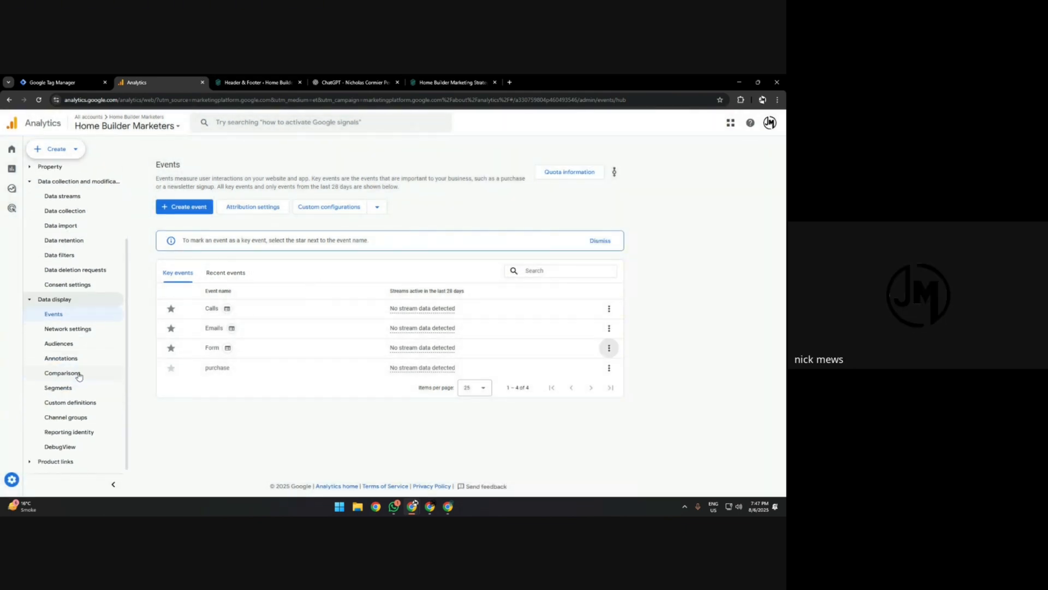
left_click(13, 483)
scroll(173, 415, "down", 3)
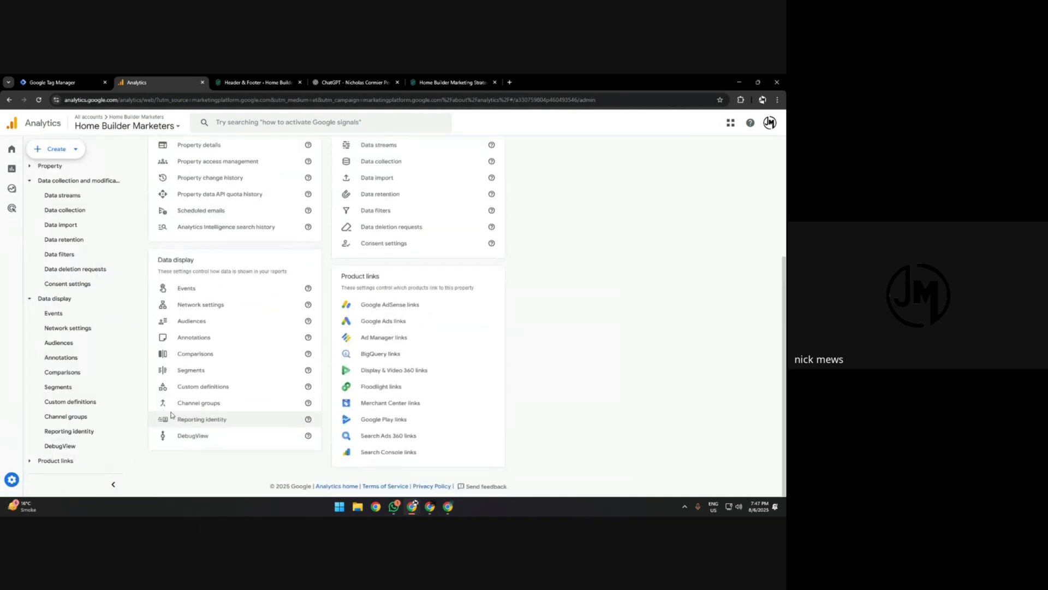
left_click(188, 436)
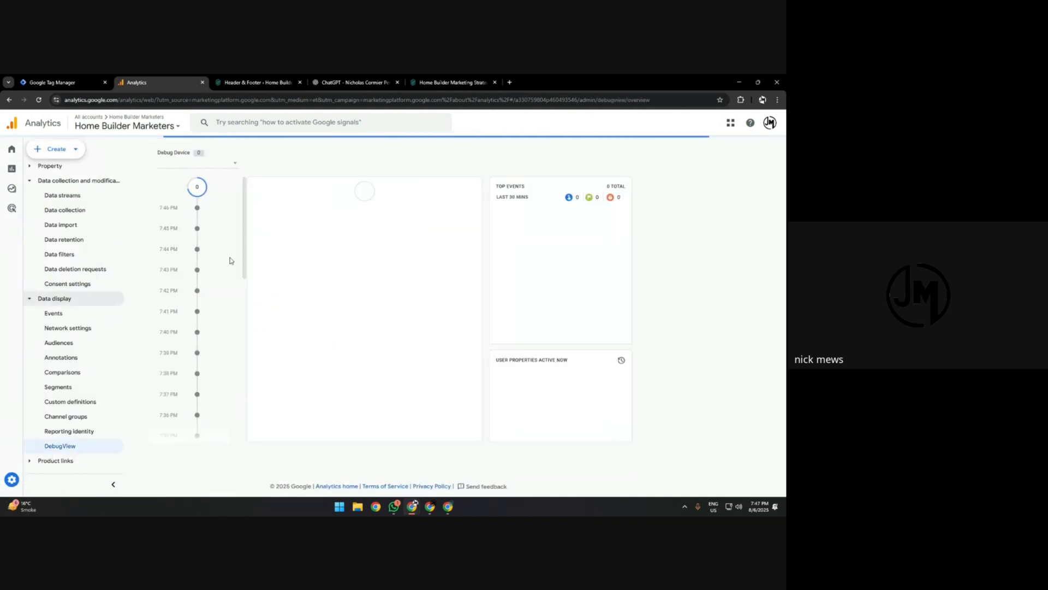
left_click(222, 169)
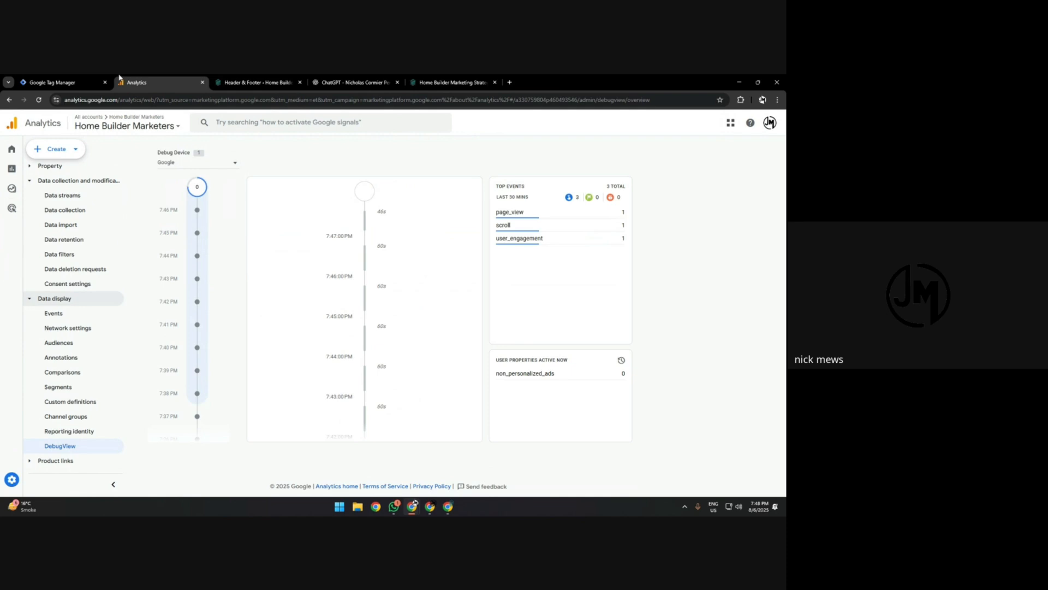
key("ctrl+shift+Tab")
left_click(701, 146)
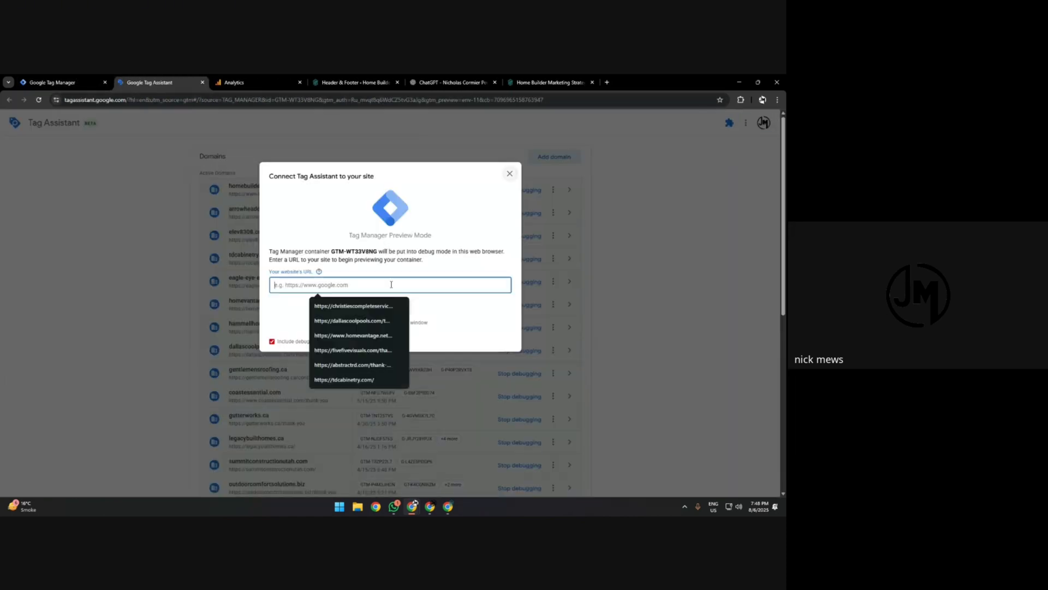
left_click(356, 82)
left_click(519, 84)
left_click(431, 99)
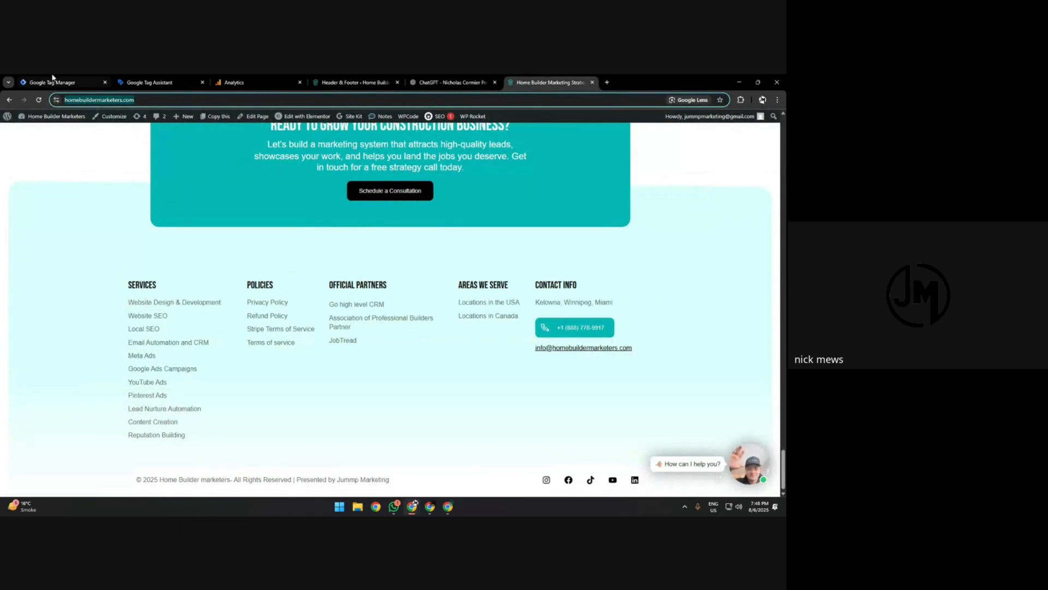
left_click(52, 81)
left_click(152, 82)
type("https://www.homebuildermarketers.com/thank-you")
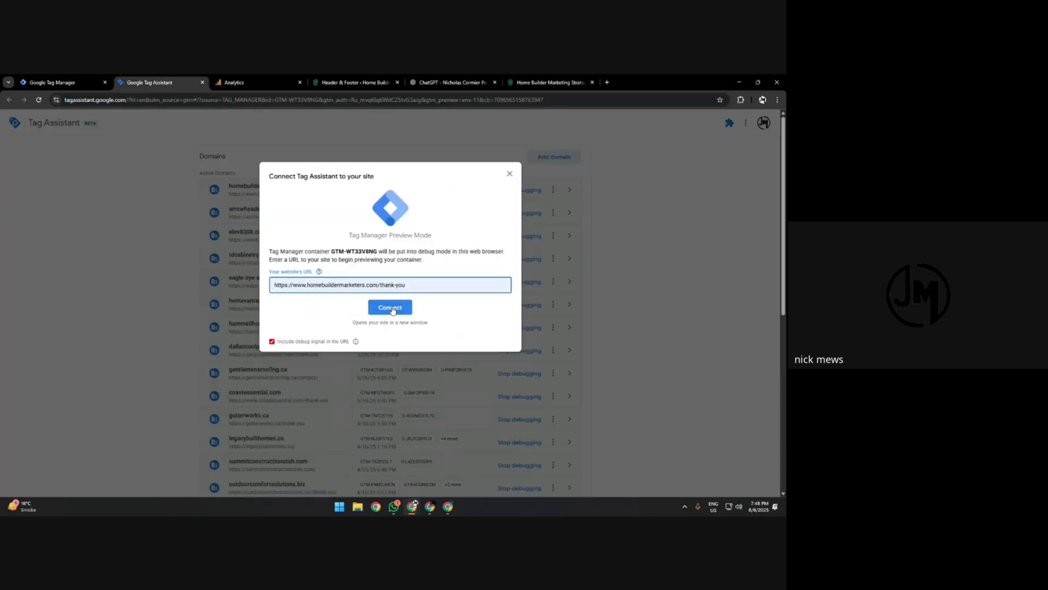
left_click(389, 307)
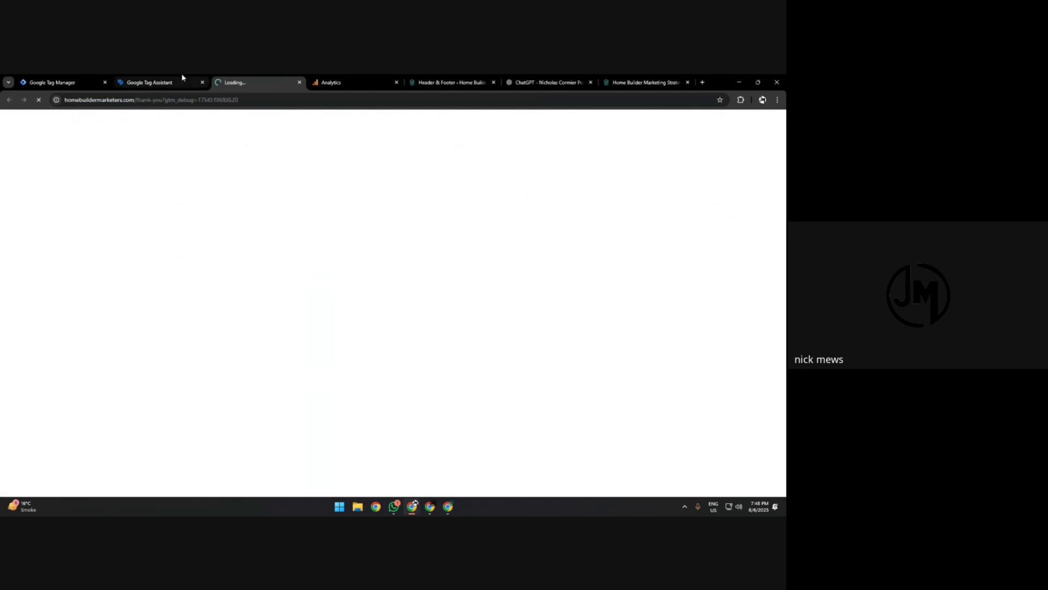
Examine the fired tags in Tag Assistant and look through the connected thank-you page.
left_click(182, 77)
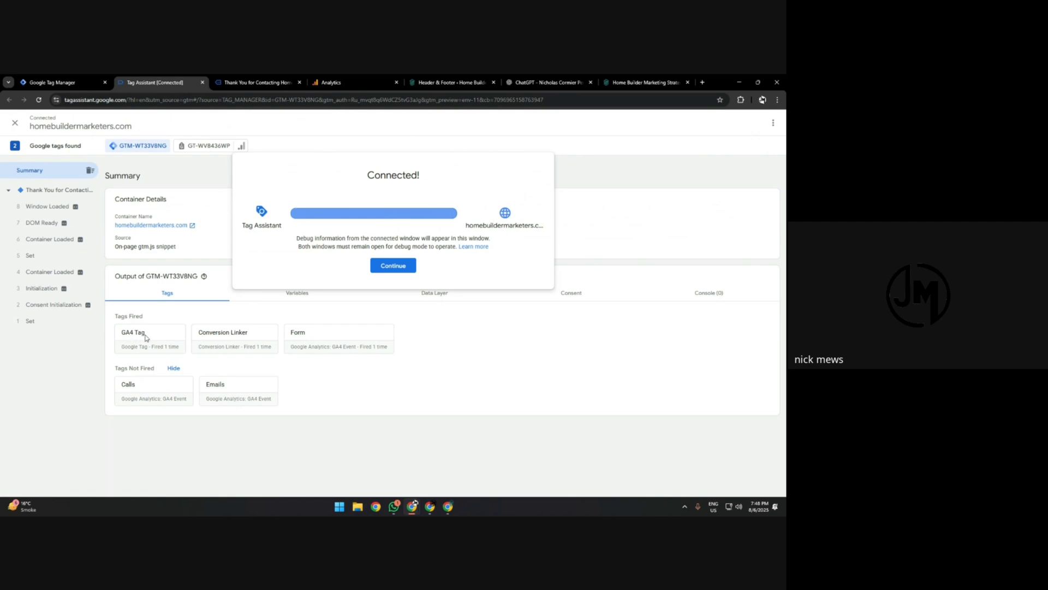
left_click(256, 83)
scroll(368, 297, "down", 7)
scroll(371, 300, "up", 6)
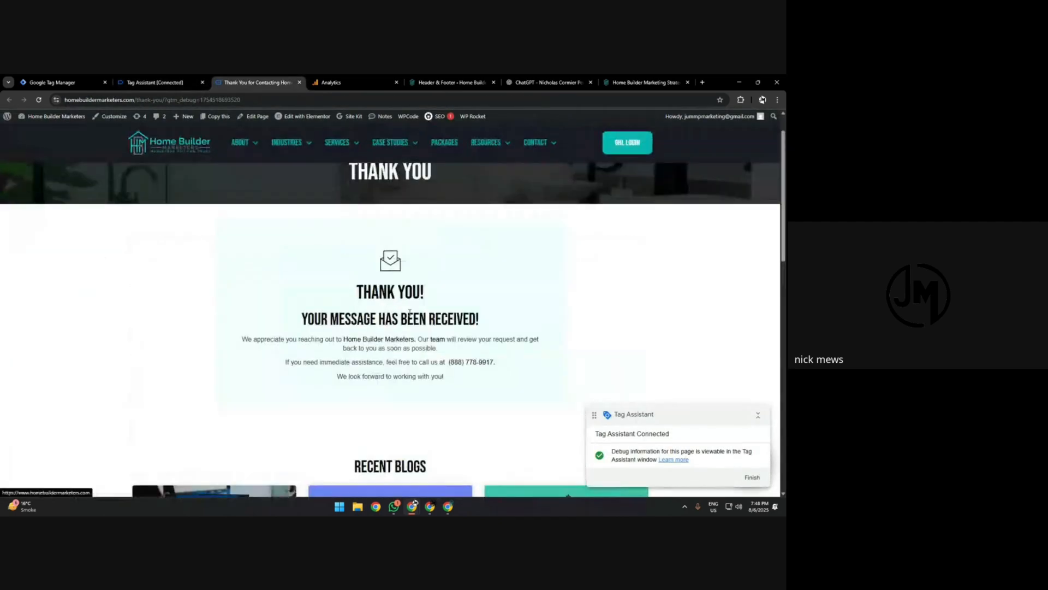
scroll(469, 314, "down", 15)
scroll(530, 315, "up", 15)
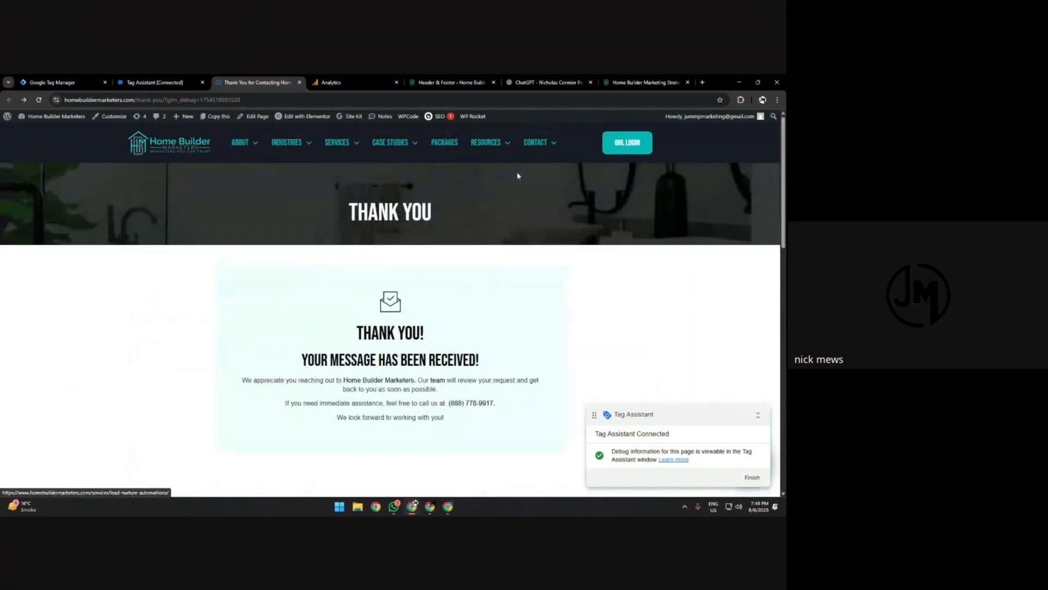
mouse_move(534, 145)
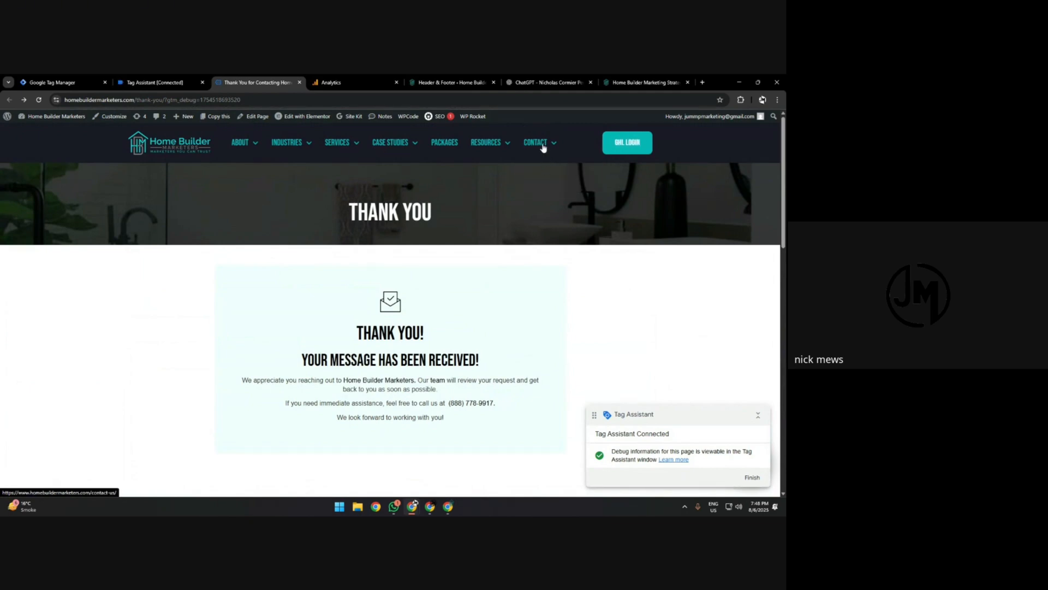
scroll(281, 322, "down", 15)
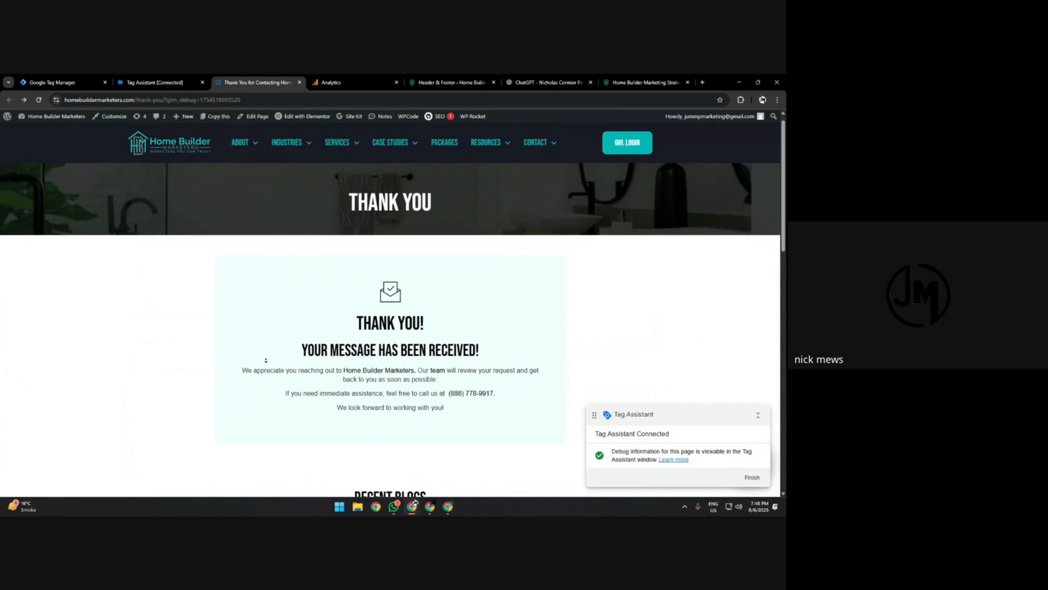
scroll(278, 321, "up", 6)
scroll(277, 321, "up", 5)
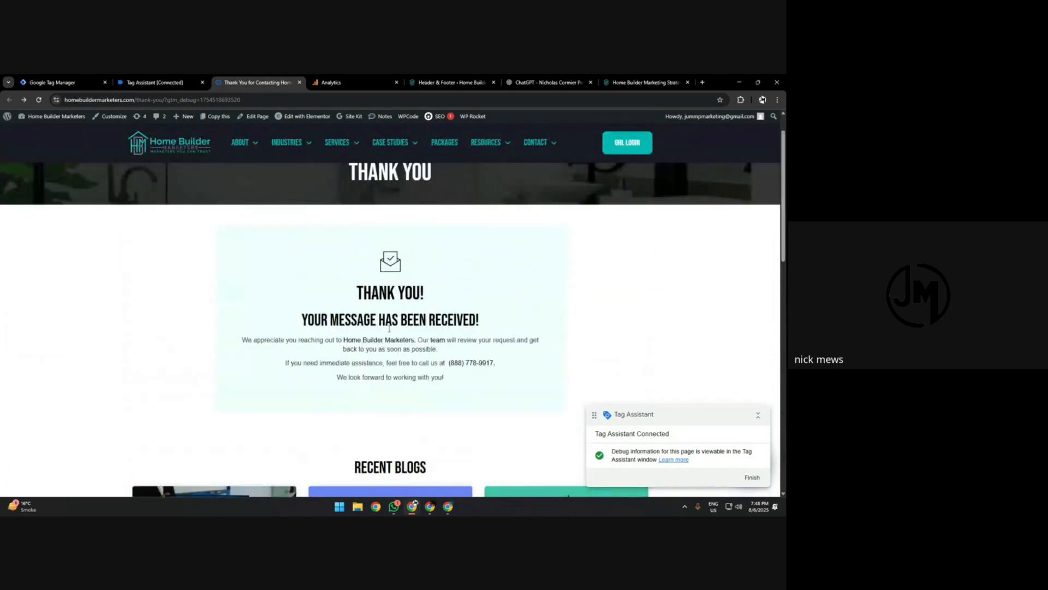
Test the phone link in the thank-you page footer, dismiss the application request and check Tag Assistant.
scroll(553, 365, "down", 10)
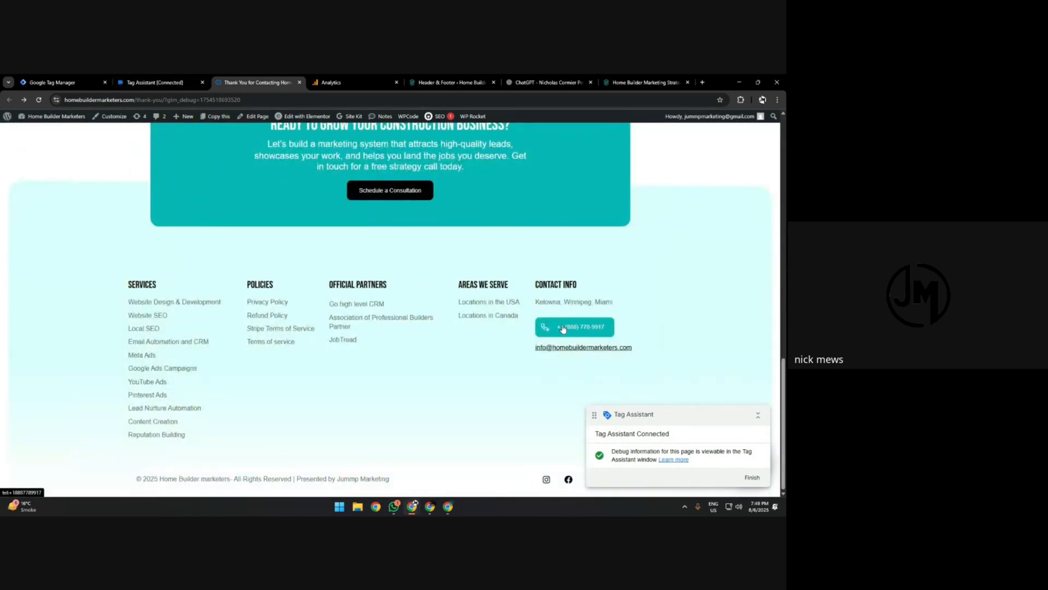
left_click(562, 328)
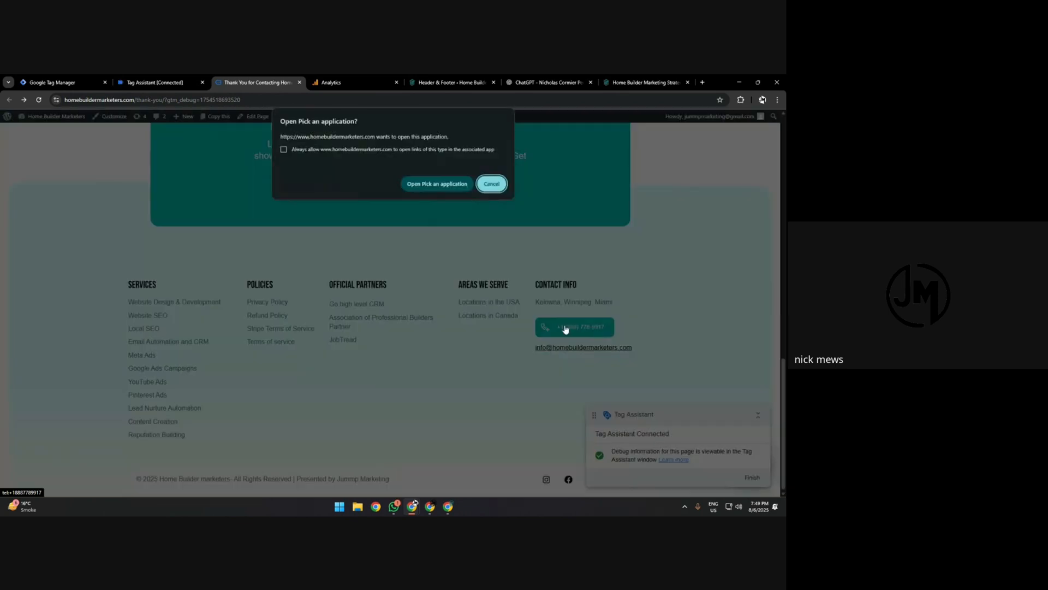
left_click(490, 185)
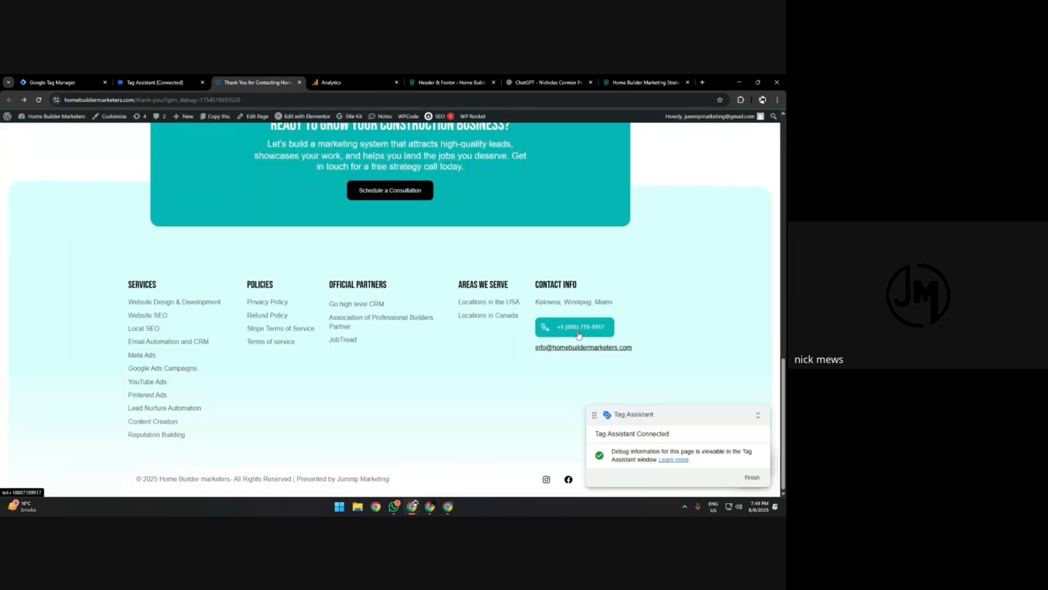
left_click(180, 83)
Start a new Google Analytics GA4 Event tag named Call in Tag Manager.
left_click(81, 83)
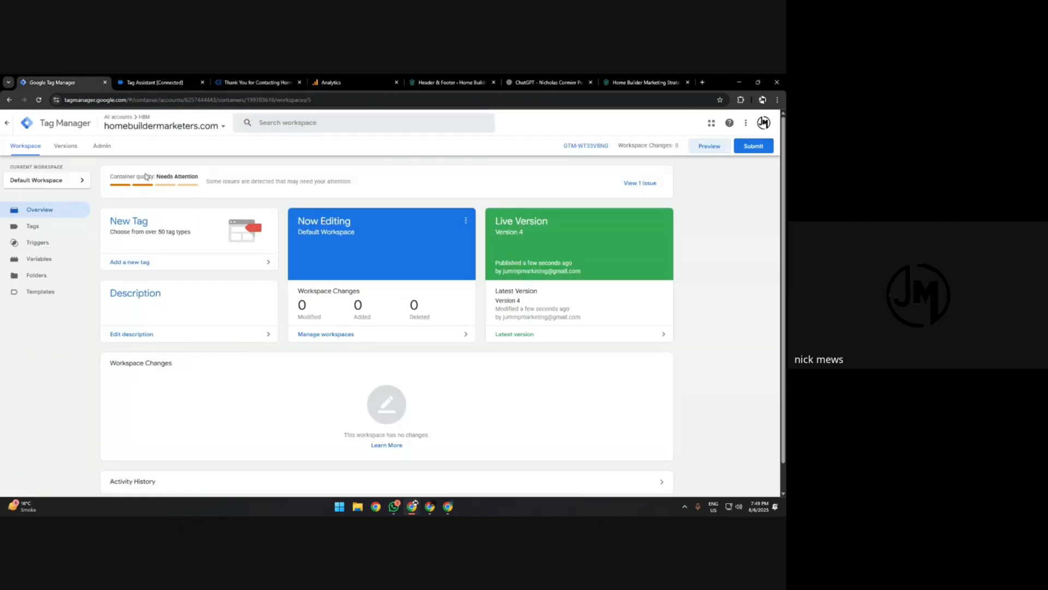
left_click(154, 246)
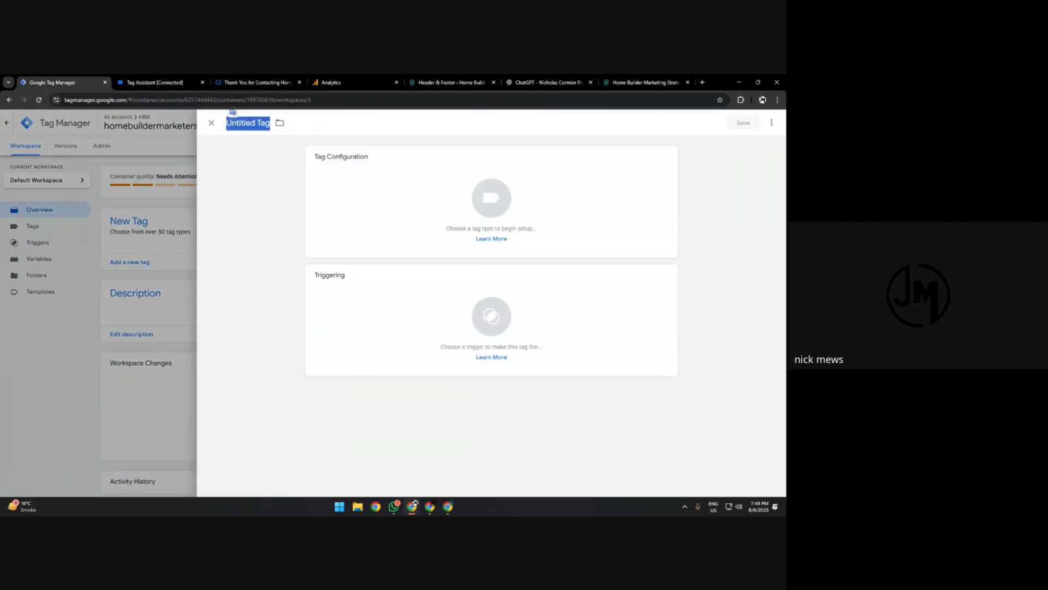
type("Call")
left_click(342, 211)
Give the tag the measurement ID copied from the HBM Site data stream in Analytics and the event name Call.
key("ctrl+4")
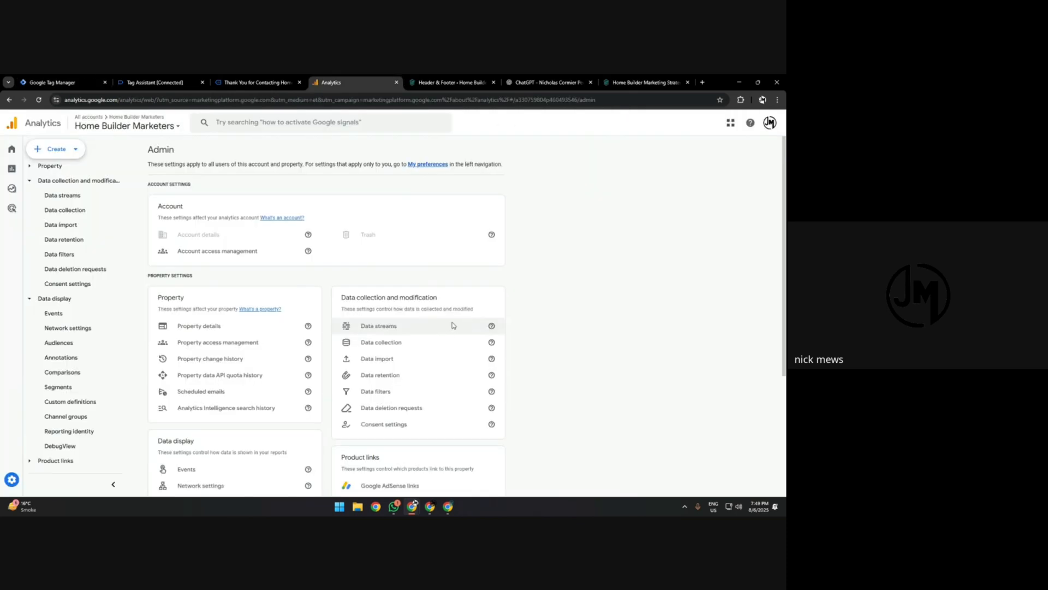
left_click(407, 326)
left_click(606, 199)
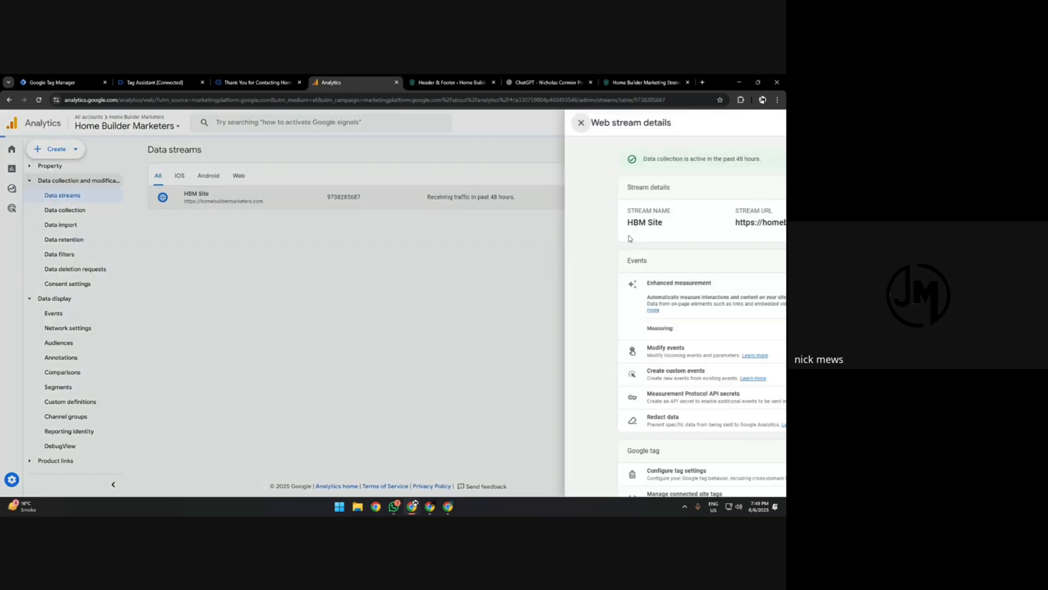
left_click(707, 226)
left_click(76, 82)
left_click(361, 243)
type("G-8KW9ZQ7PQ8")
left_click(361, 282)
type("Call")
Configure a Click - All Elements trigger for the Call tag, firing on some clicks whose Click Text contains the site's footer phone number.
left_click(437, 445)
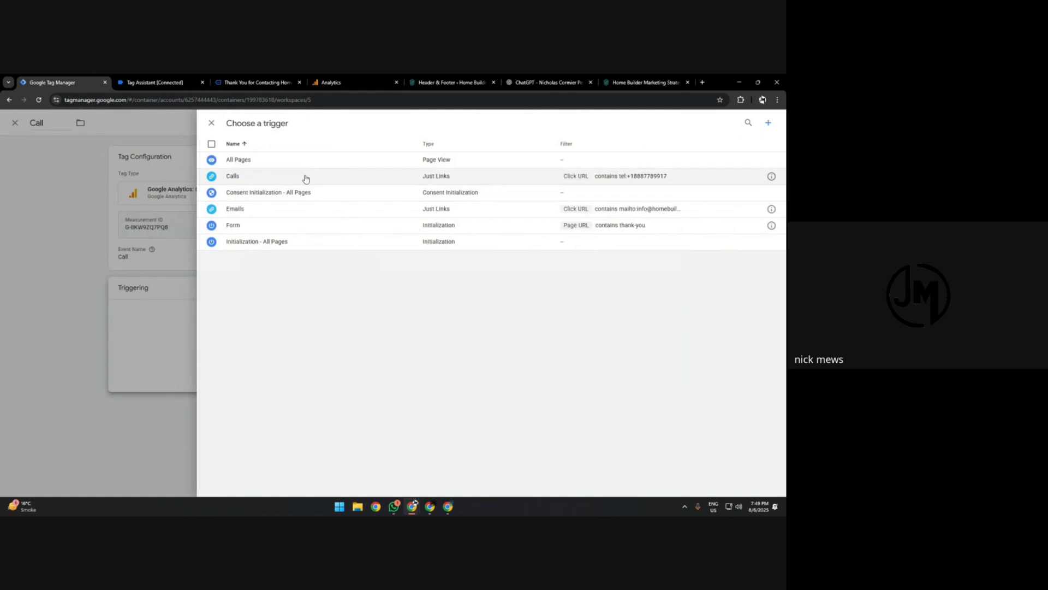
left_click(768, 123)
left_click(492, 201)
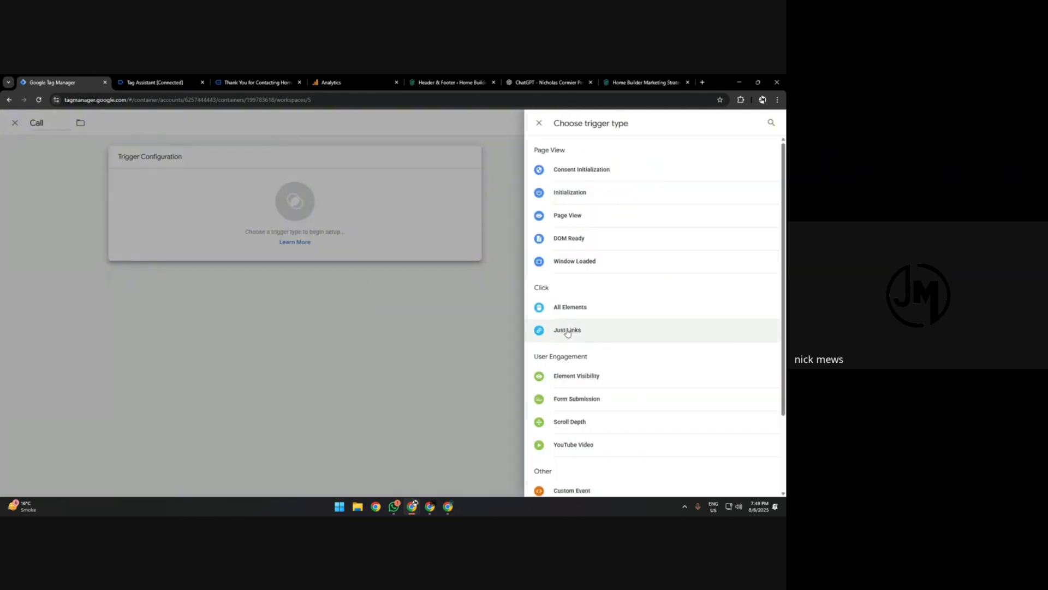
left_click(557, 307)
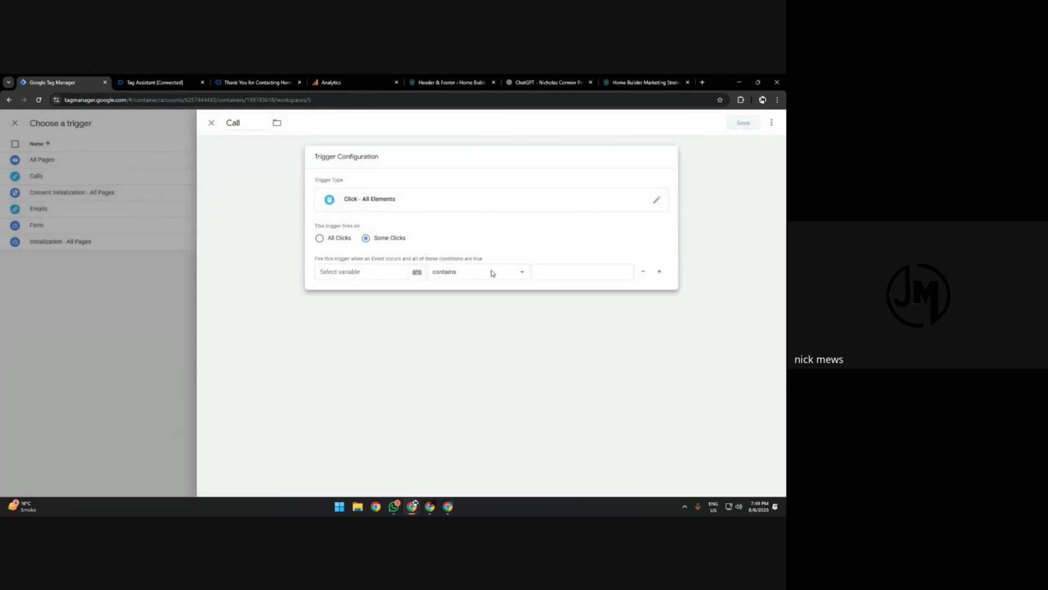
left_click(390, 275)
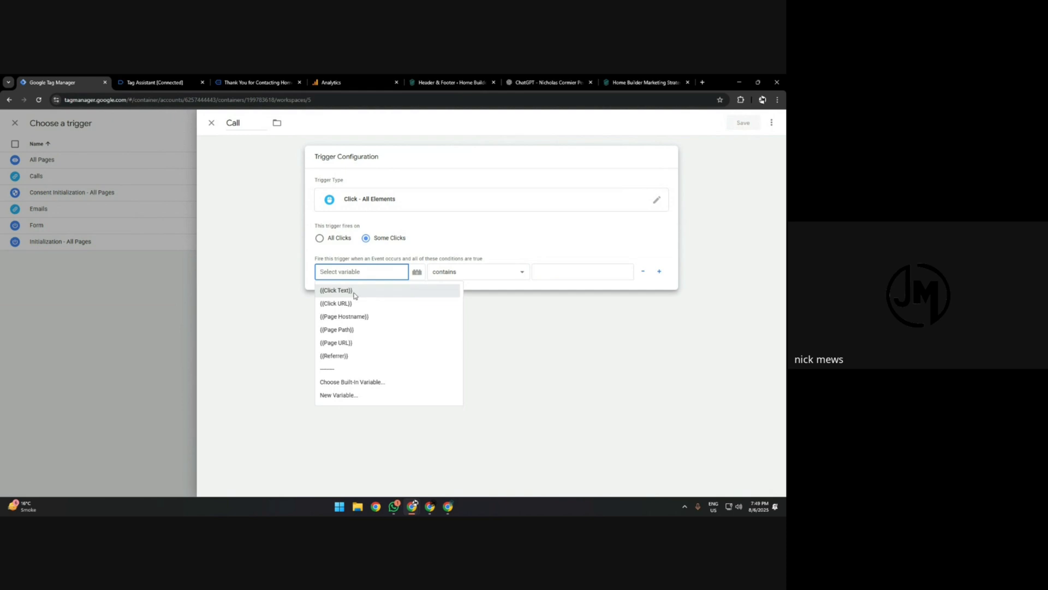
left_click(354, 293)
left_click(632, 83)
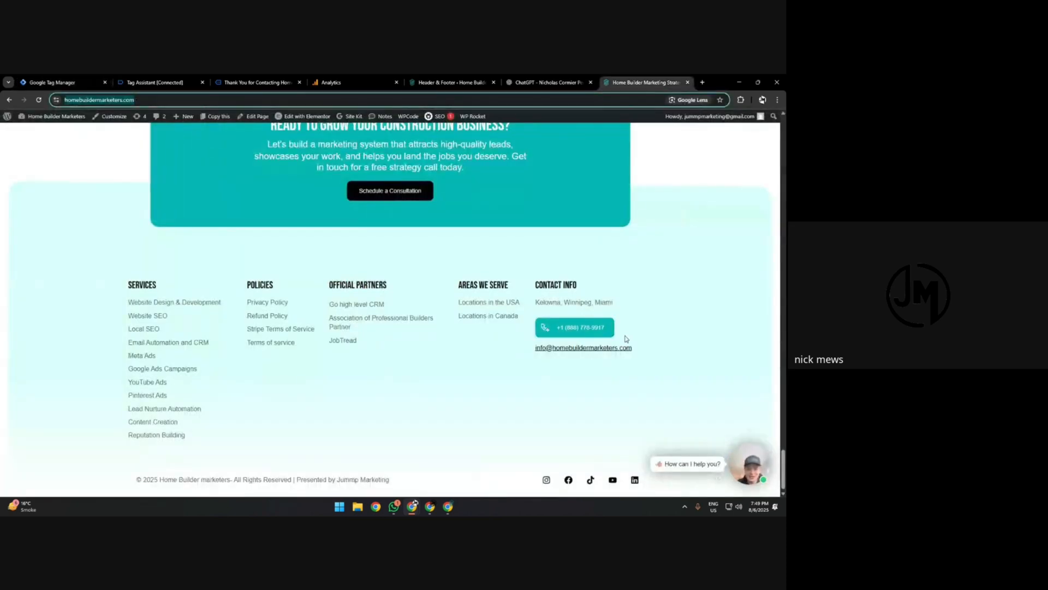
left_click_drag(620, 333, 563, 328)
left_click(61, 82)
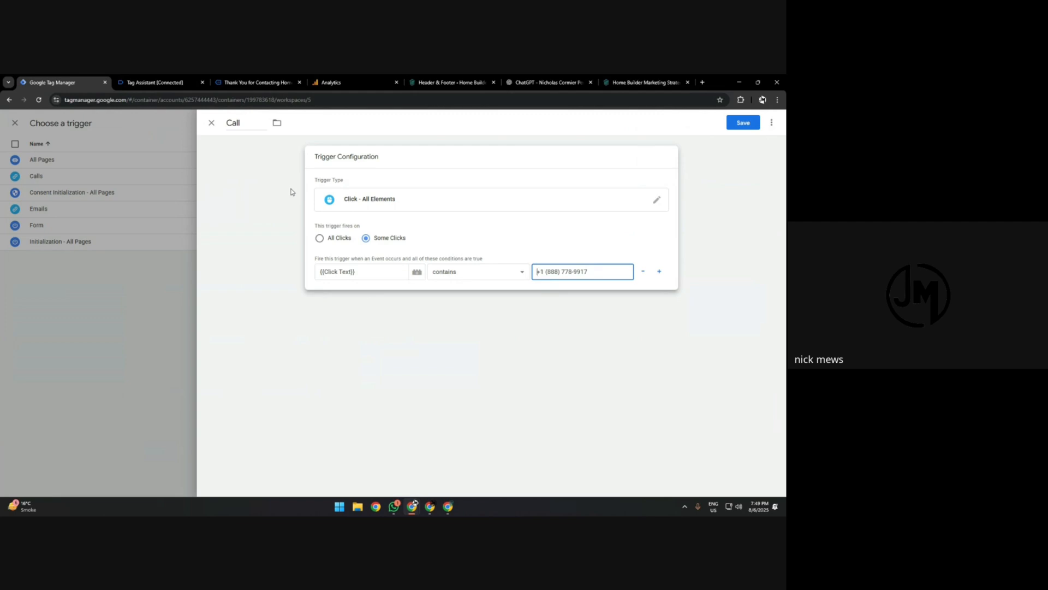
Review the phone number link in the website footer and return to the trigger configuration.
left_click(645, 82)
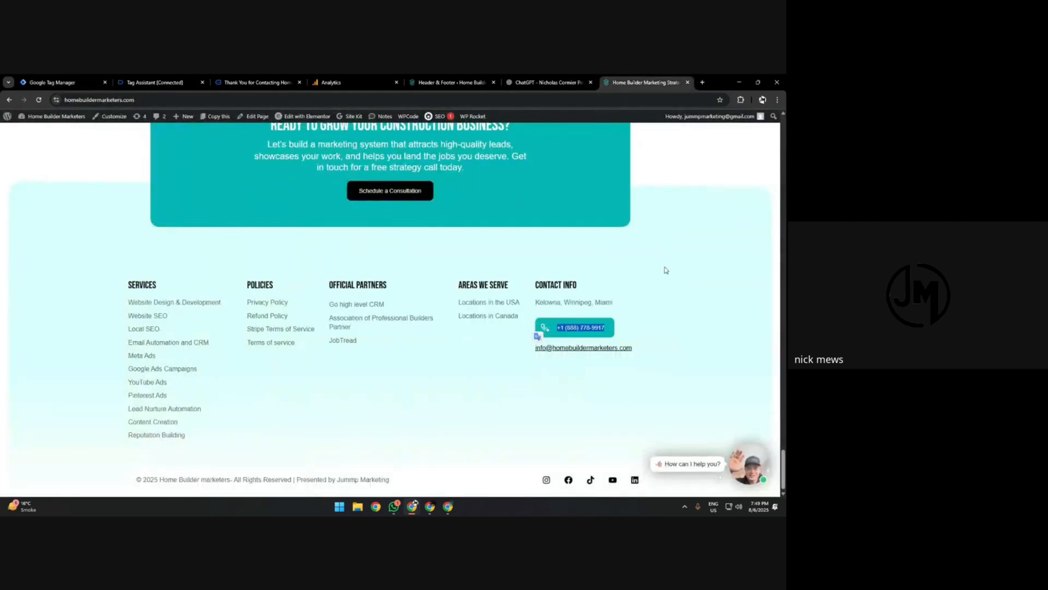
left_click(666, 270)
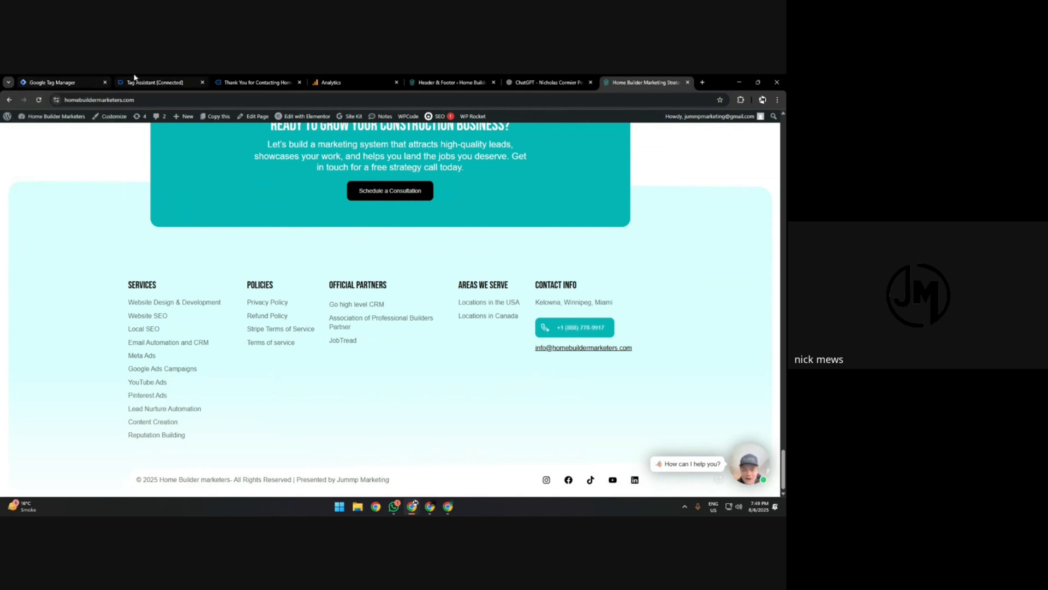
left_click(134, 82)
left_click(45, 80)
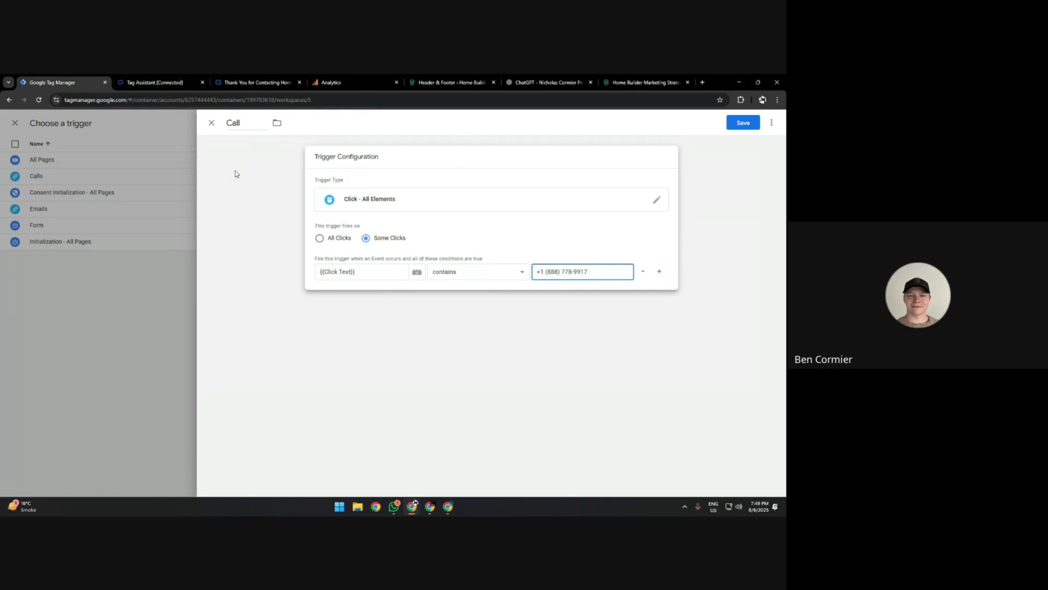
Discard the unsaved Call trigger and the unsaved Call tag.
left_click(212, 122)
left_click(448, 222)
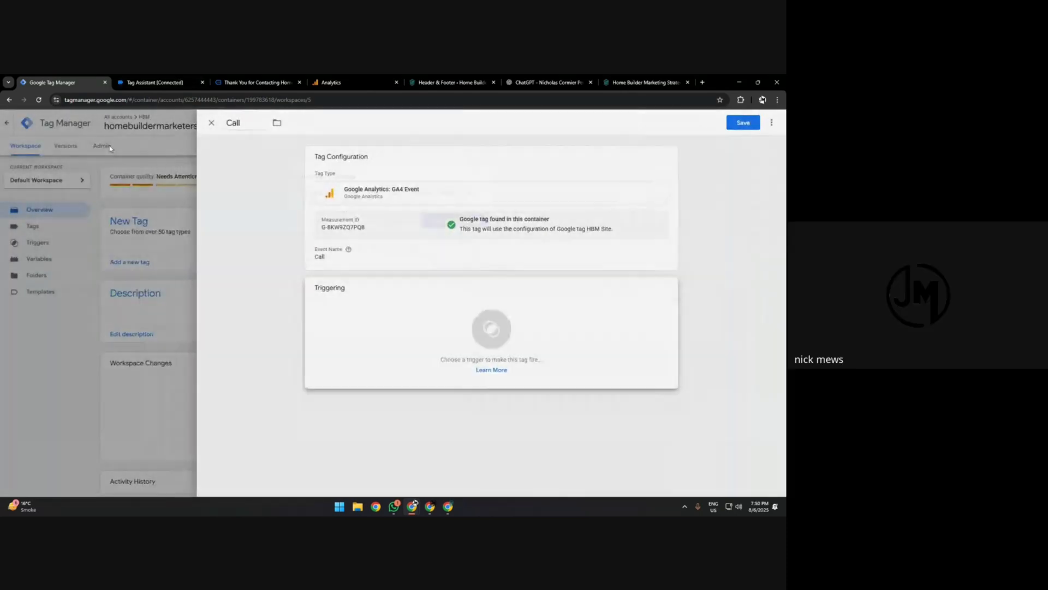
left_click(109, 149)
left_click(428, 220)
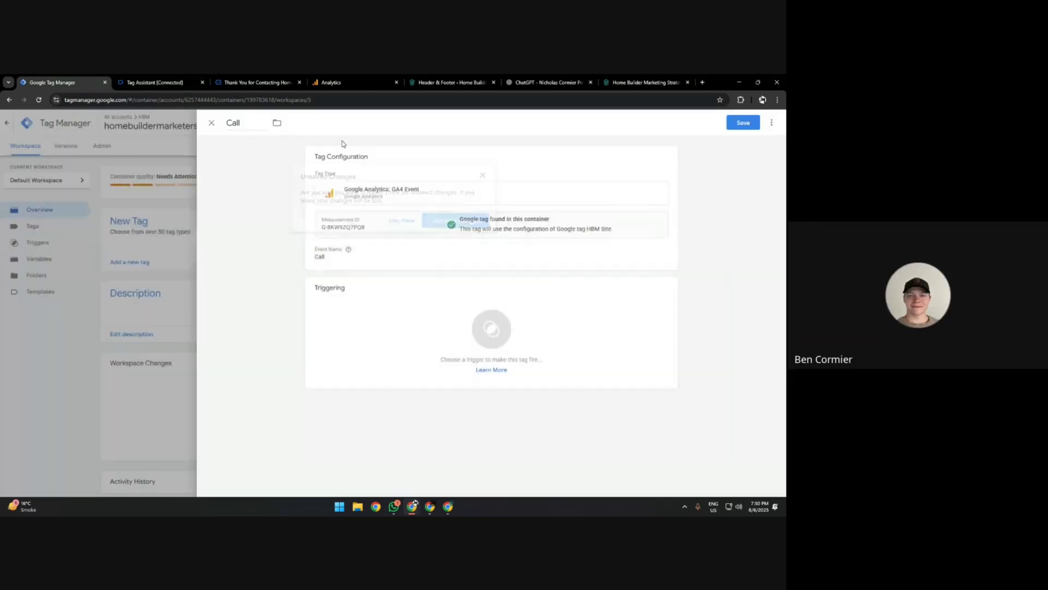
Check in the Tag Assistant summary which form, call and email tags have fired.
left_click(191, 78)
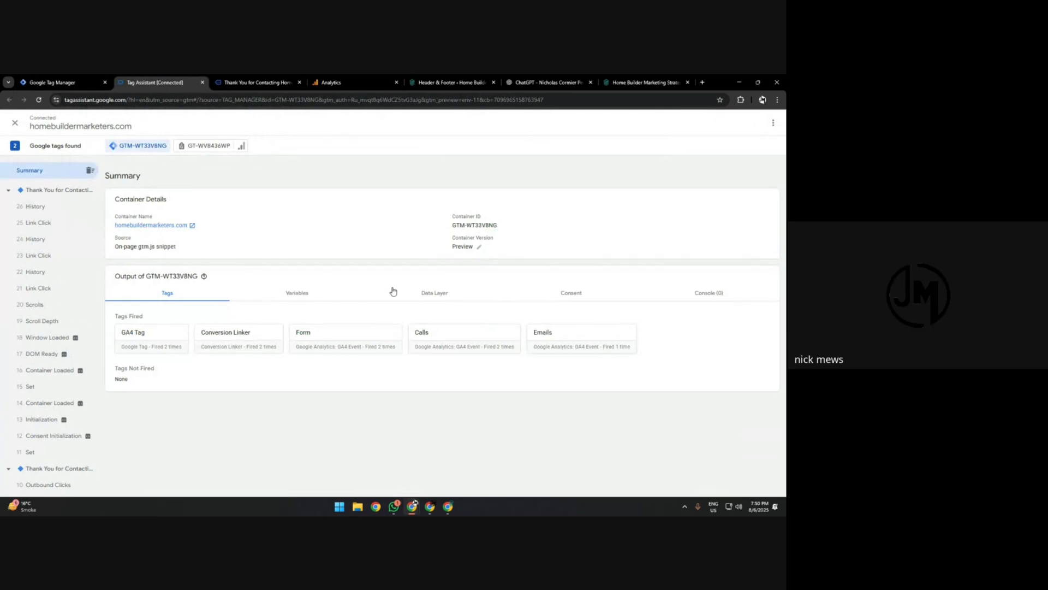
left_click(60, 80)
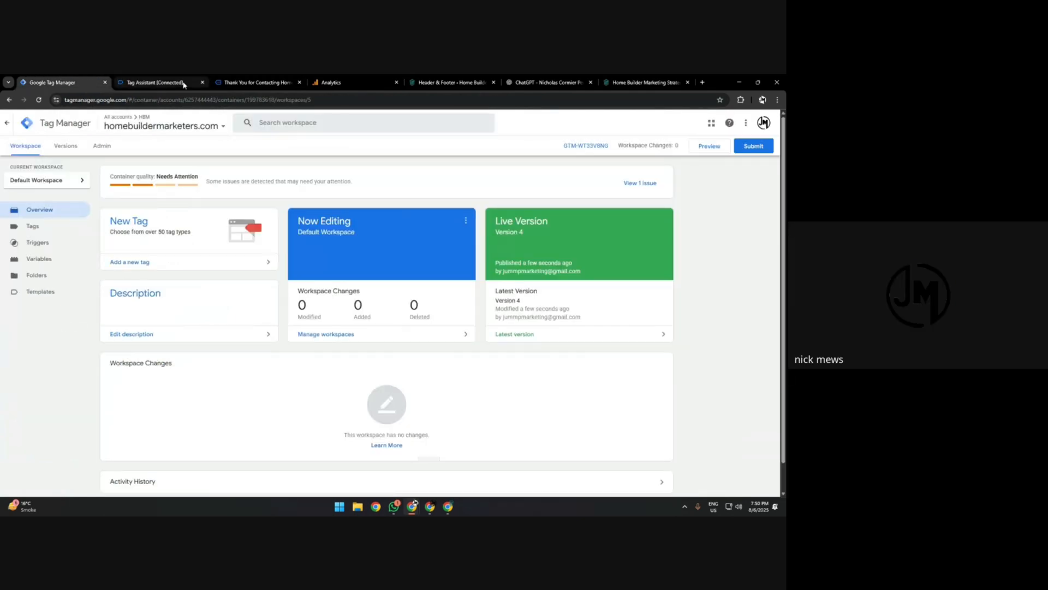
mouse_move(184, 84)
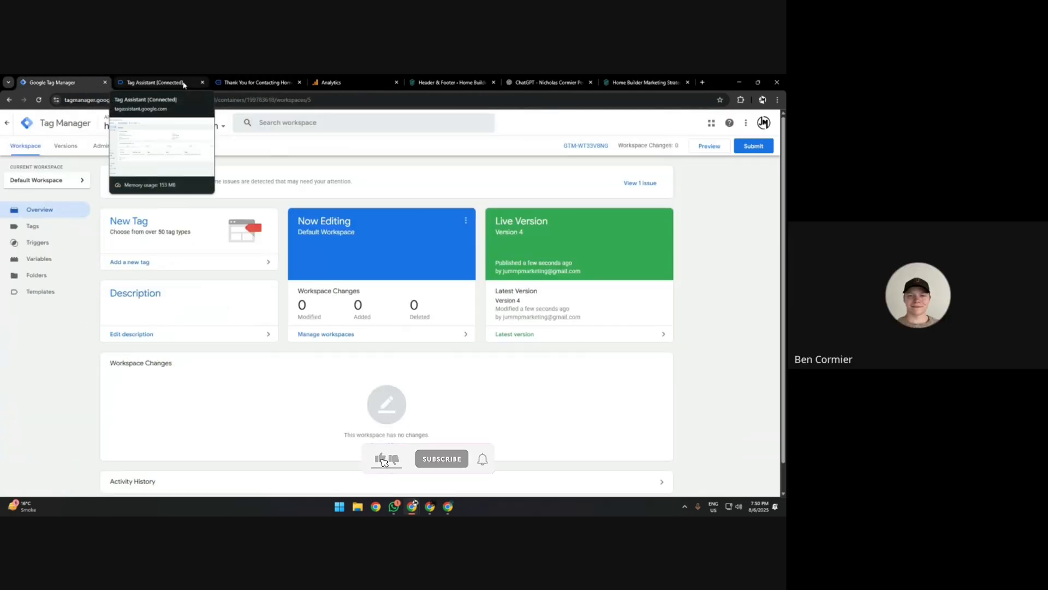
left_click(183, 84)
Switch to Google Analytics, close the web stream details and review the property's Google Ads links in the admin settings.
left_click(338, 82)
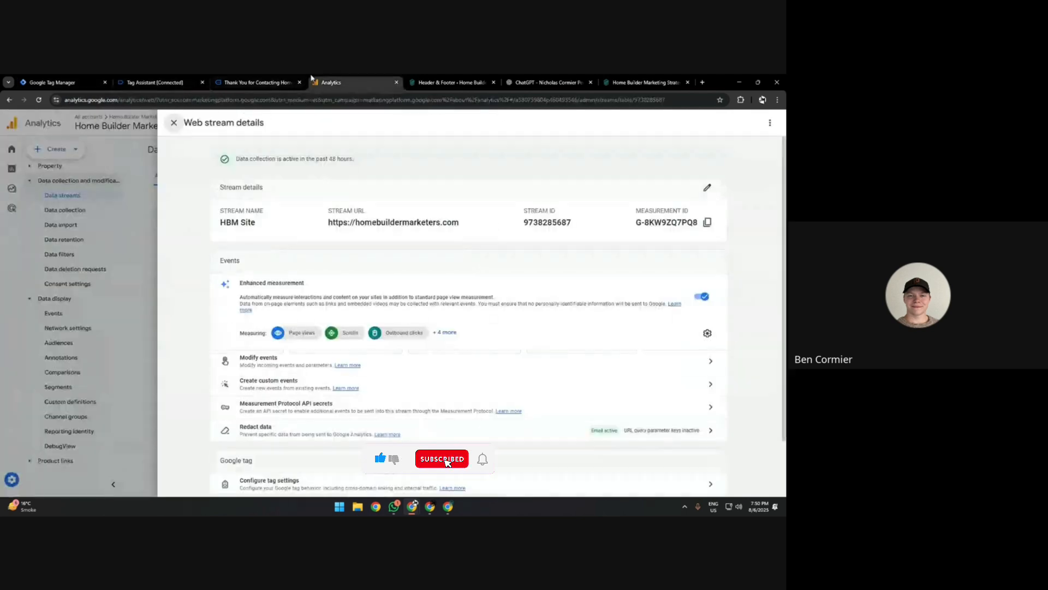
left_click(174, 124)
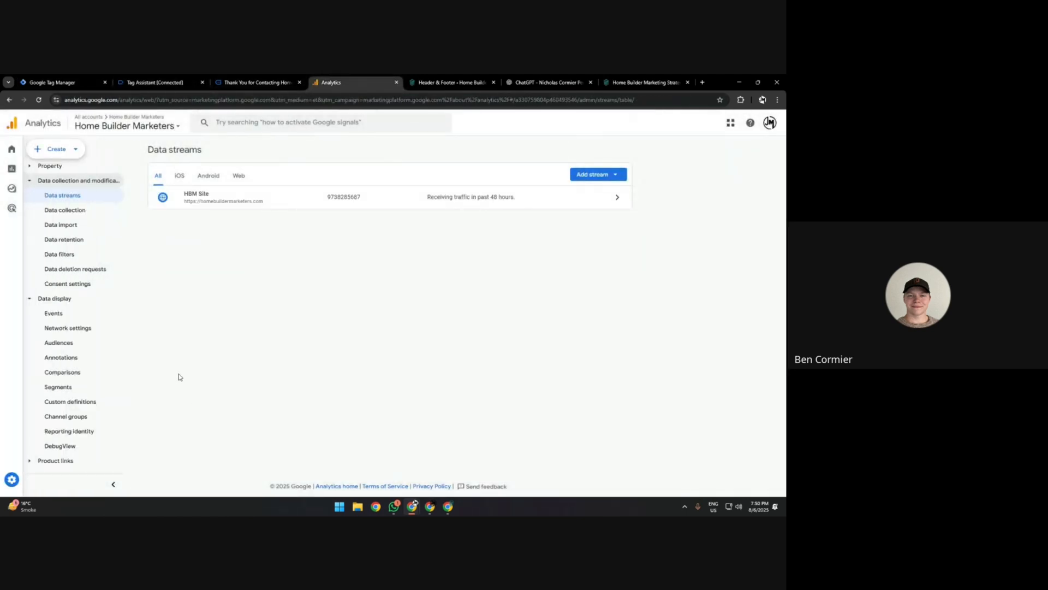
left_click(11, 480)
scroll(358, 312, "down", 5)
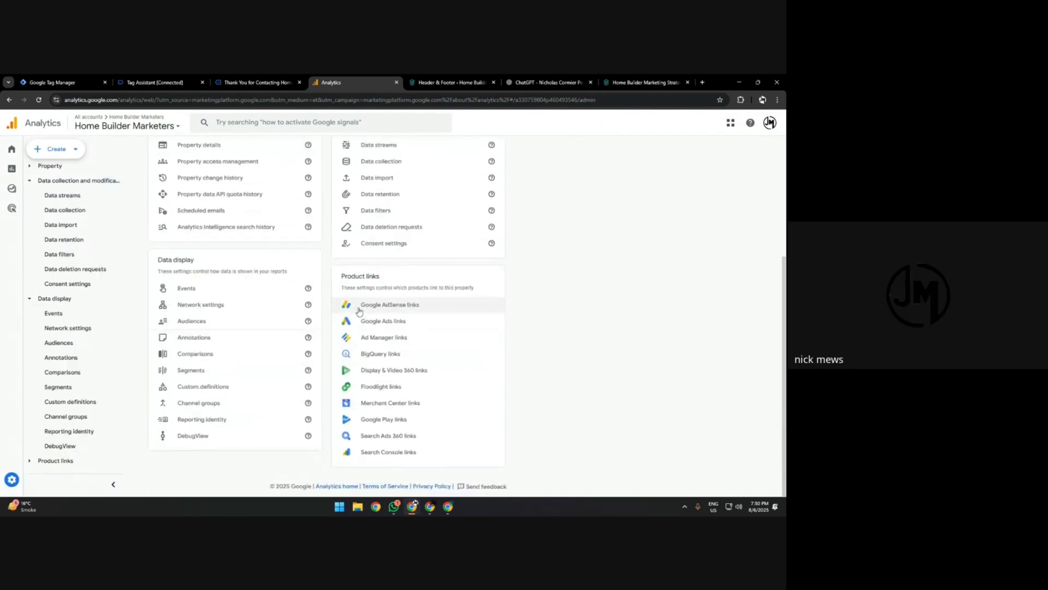
left_click(384, 321)
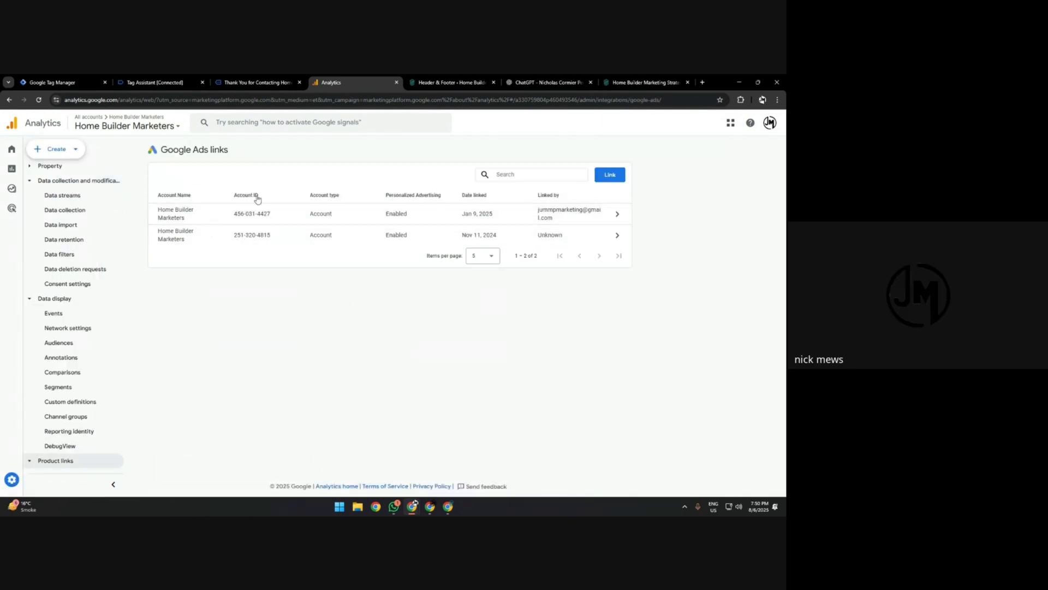
triple_click(177, 147)
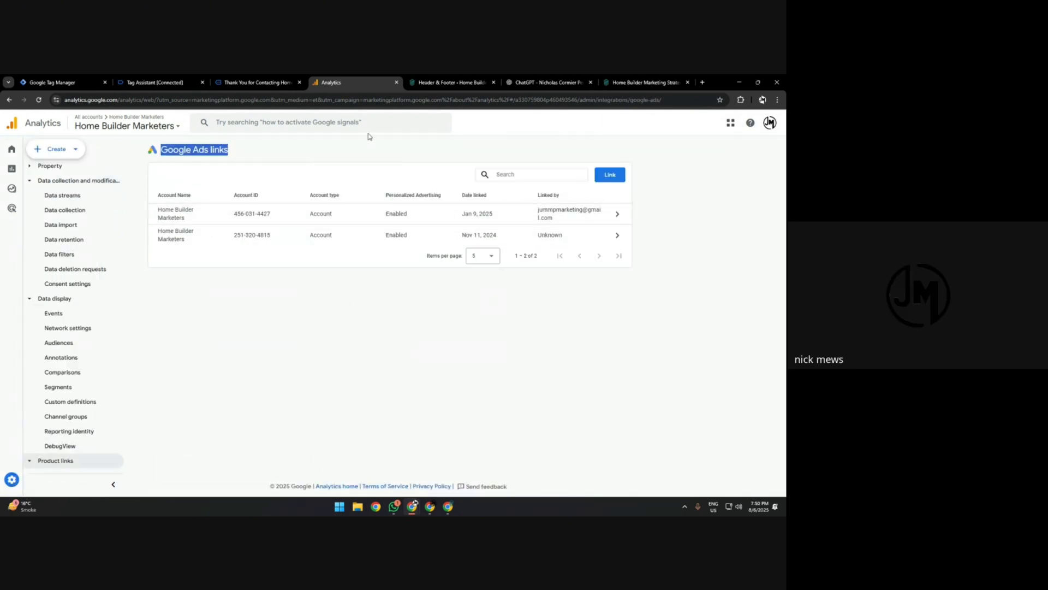
Open Google Ads in a new browser tab and return to the Google Ads links page in Analytics.
left_click(701, 81)
type("AD")
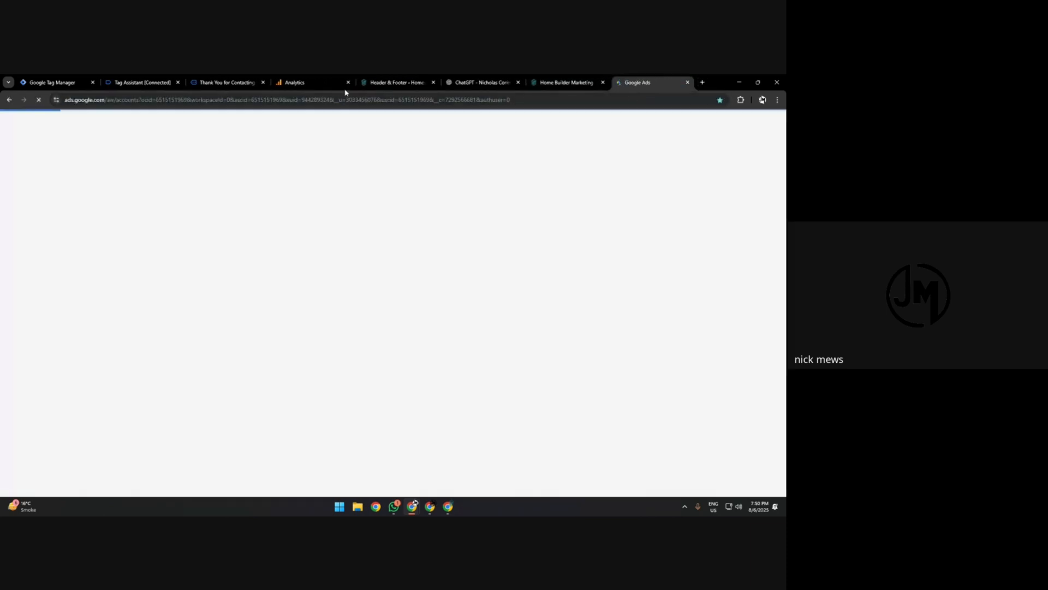
left_click(226, 80)
left_click(307, 78)
left_click(131, 79)
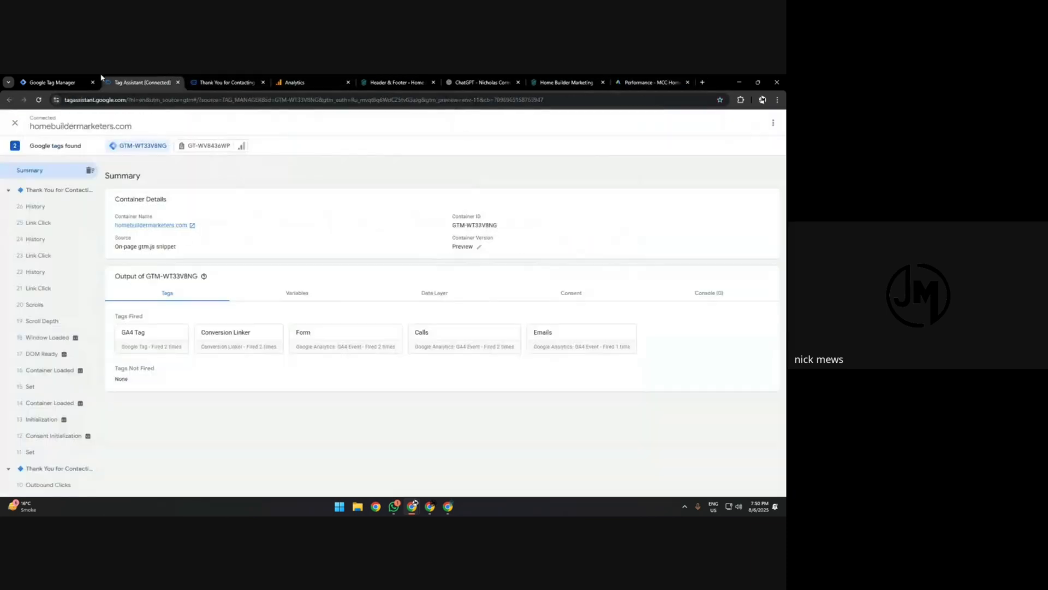
left_click(83, 78)
left_click(306, 82)
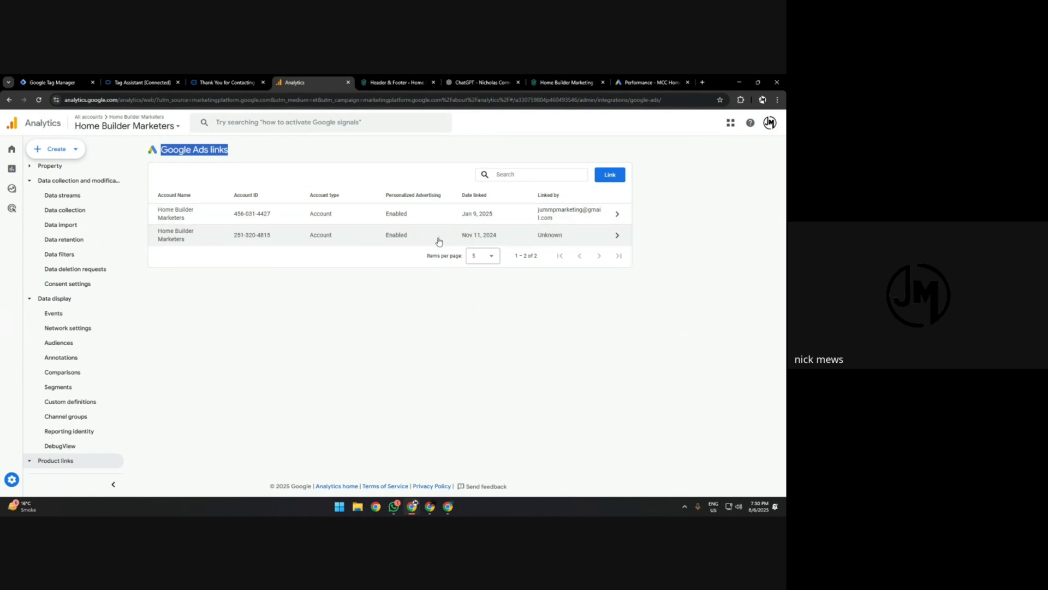
Switch to Google Ads and open the conversions summary of the Home Builder Marketers account.
left_click(649, 82)
left_click(16, 306)
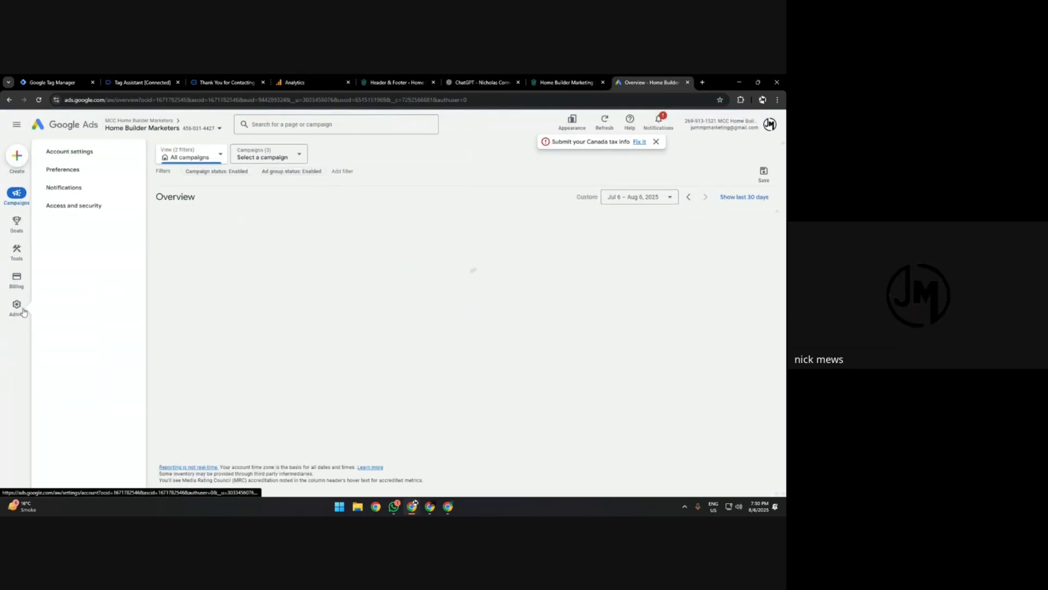
mouse_move(17, 224)
left_click(86, 155)
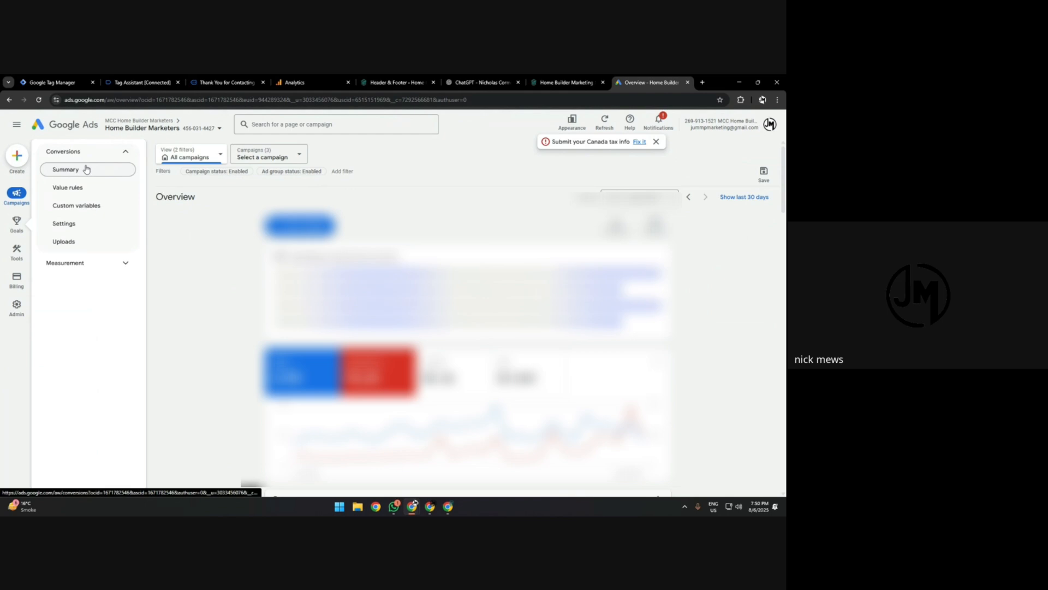
left_click(87, 169)
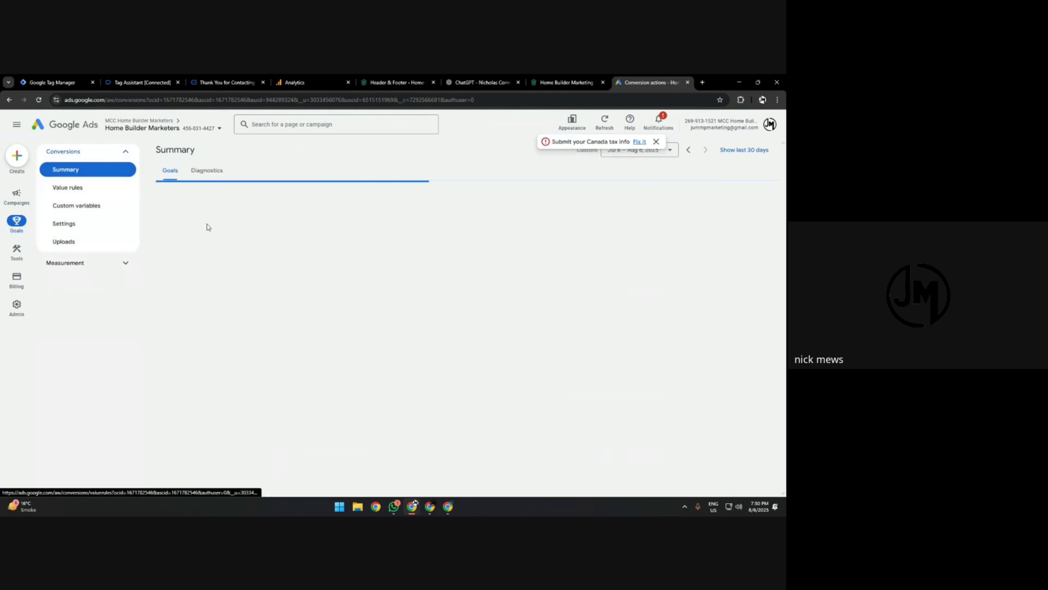
Review the Form, Calls and Emails conversion actions and their conversion sources in the goals summary.
scroll(473, 249, "down", 4)
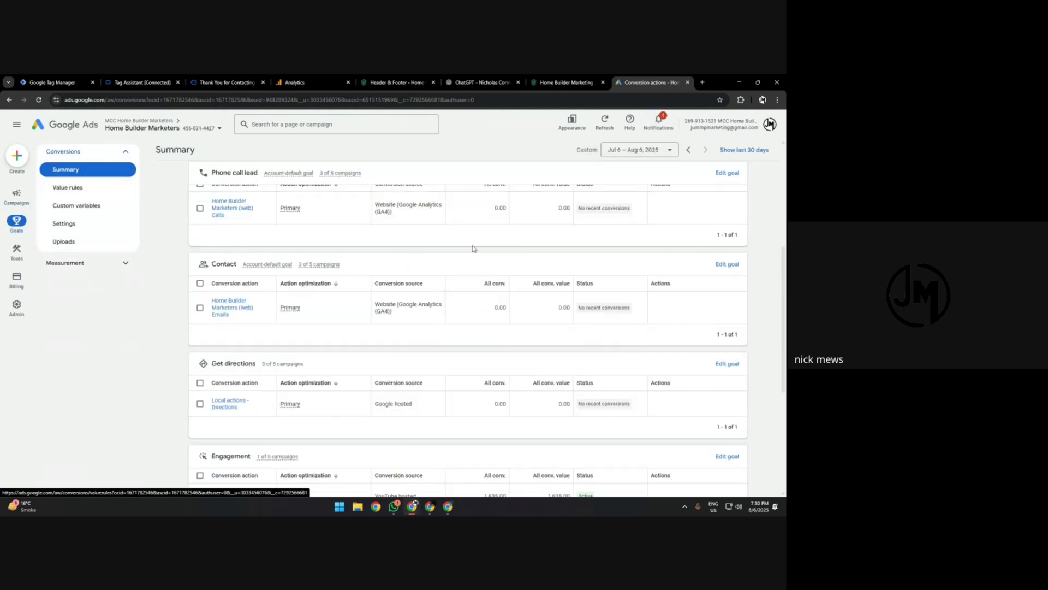
scroll(472, 248, "up", 1)
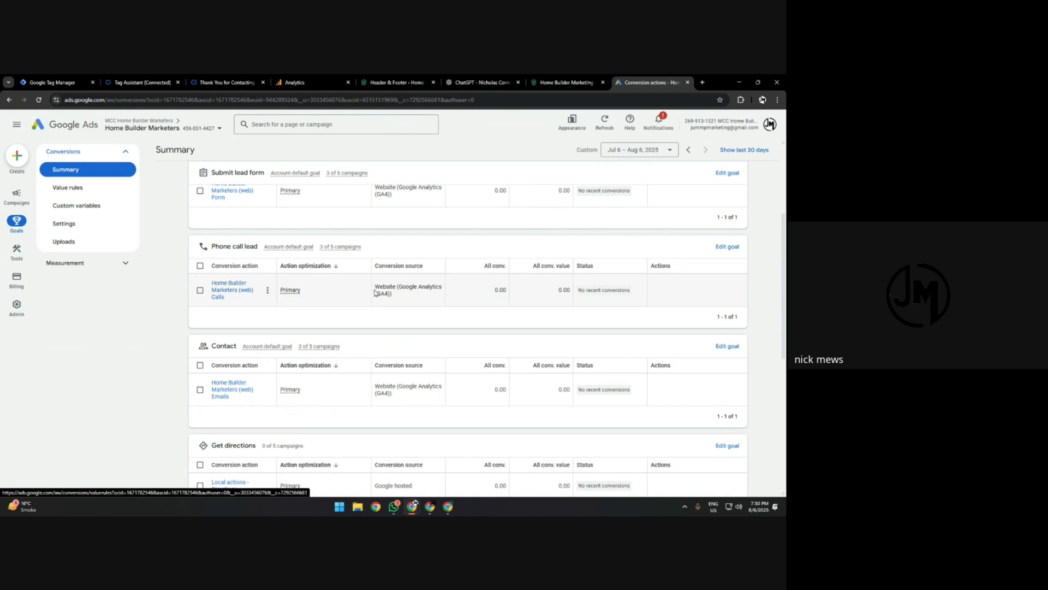
left_click(214, 287)
left_click_drag(384, 290, 428, 299)
left_click(393, 302)
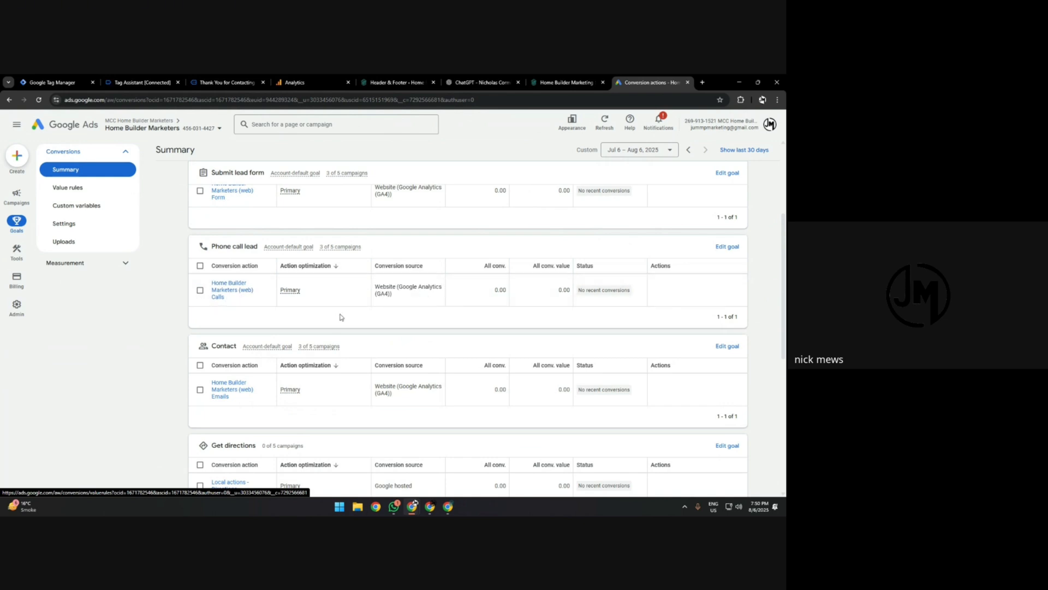
scroll(259, 284, "up", 1)
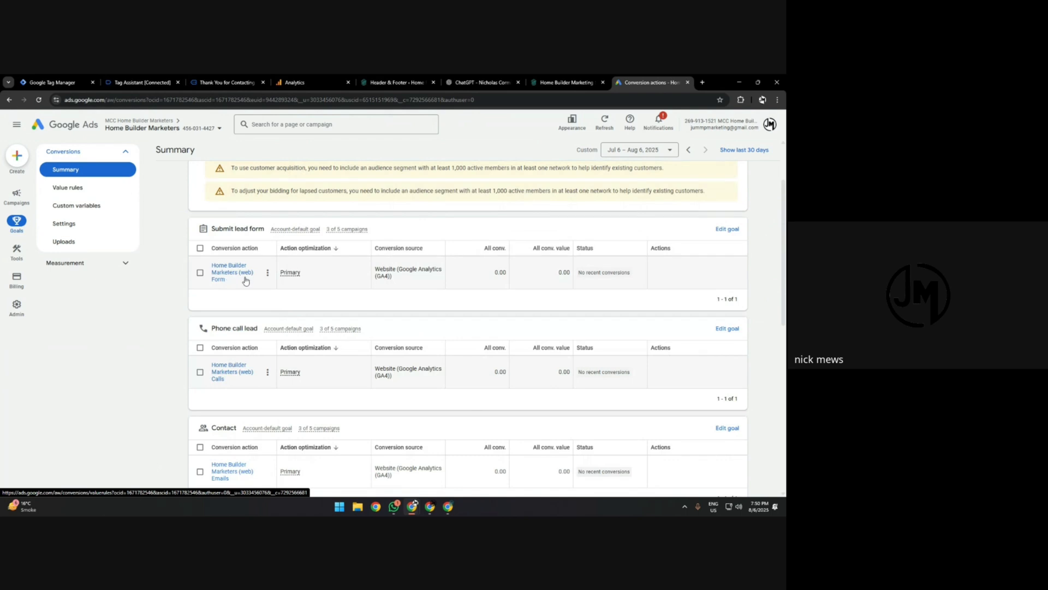
scroll(472, 227, "down", 1)
scroll(696, 216, "up", 3)
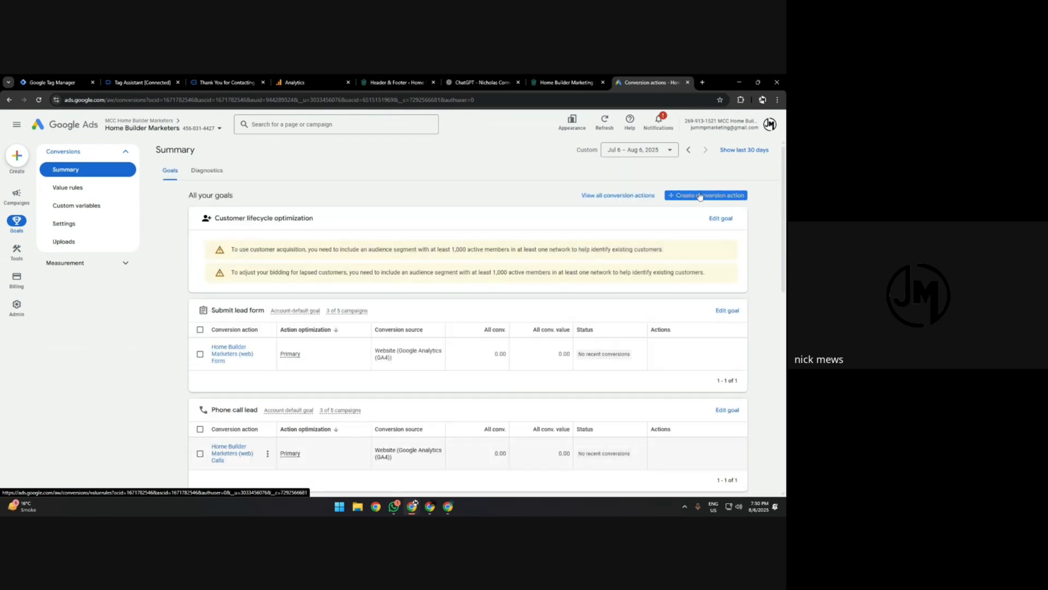
Check which web events from Google Analytics 4 properties can be imported as new conversion actions, and cancel the import.
left_click(700, 195)
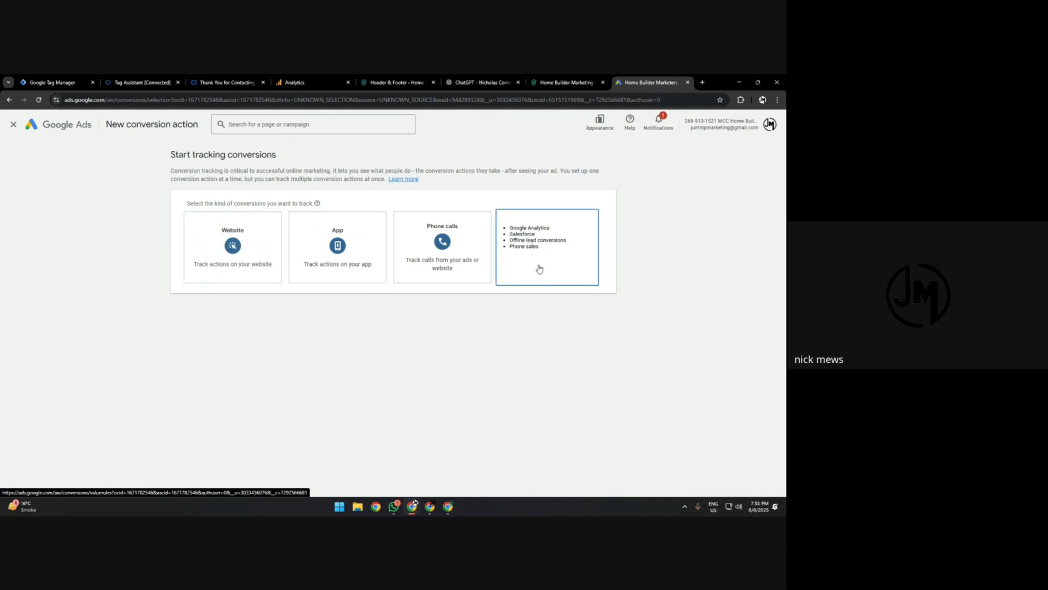
left_click(528, 237)
left_click(208, 333)
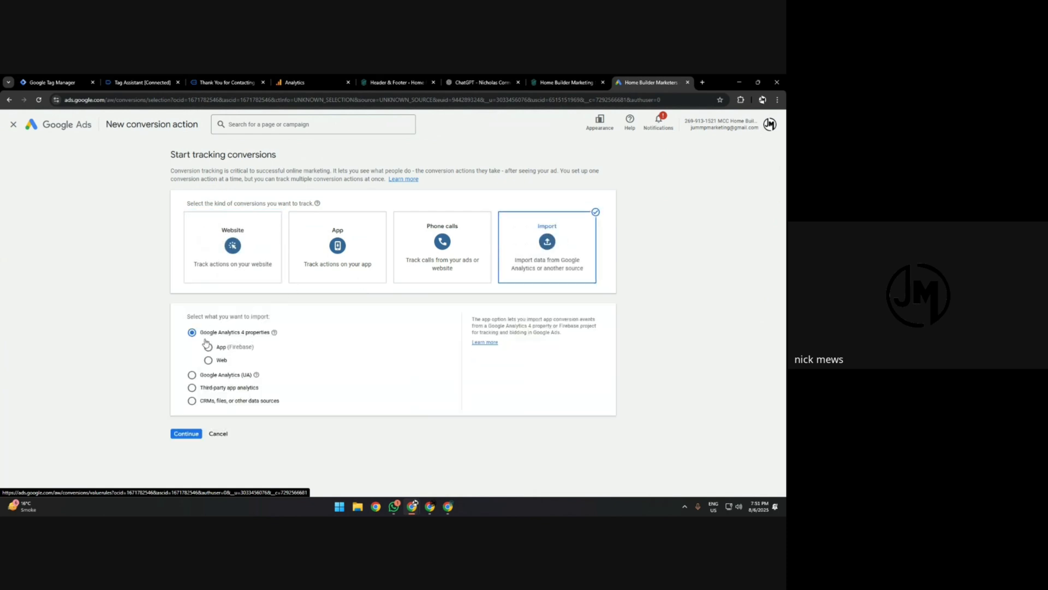
left_click(208, 360)
left_click(186, 433)
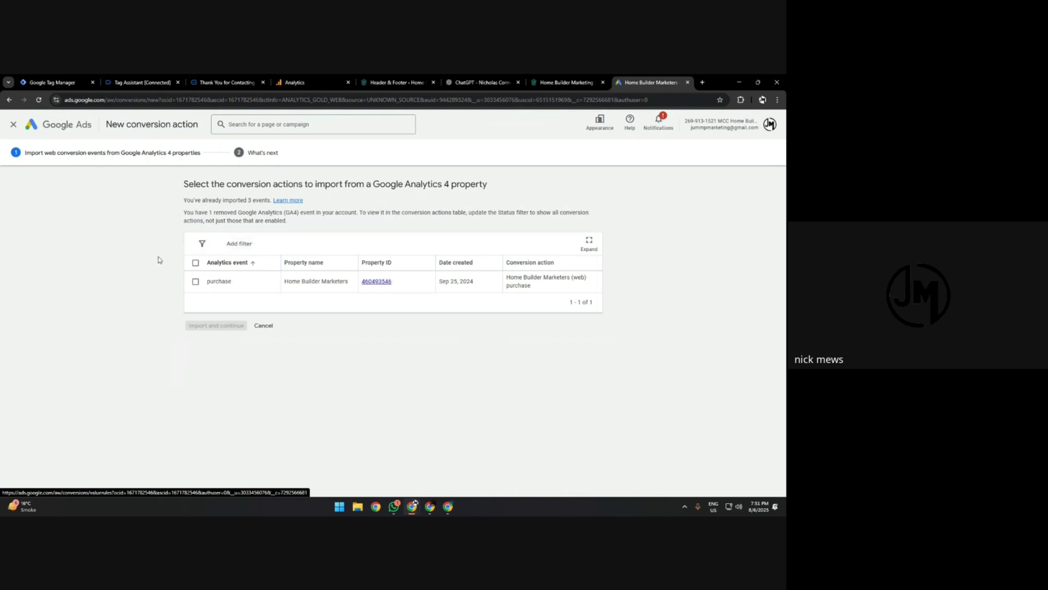
left_click(263, 325)
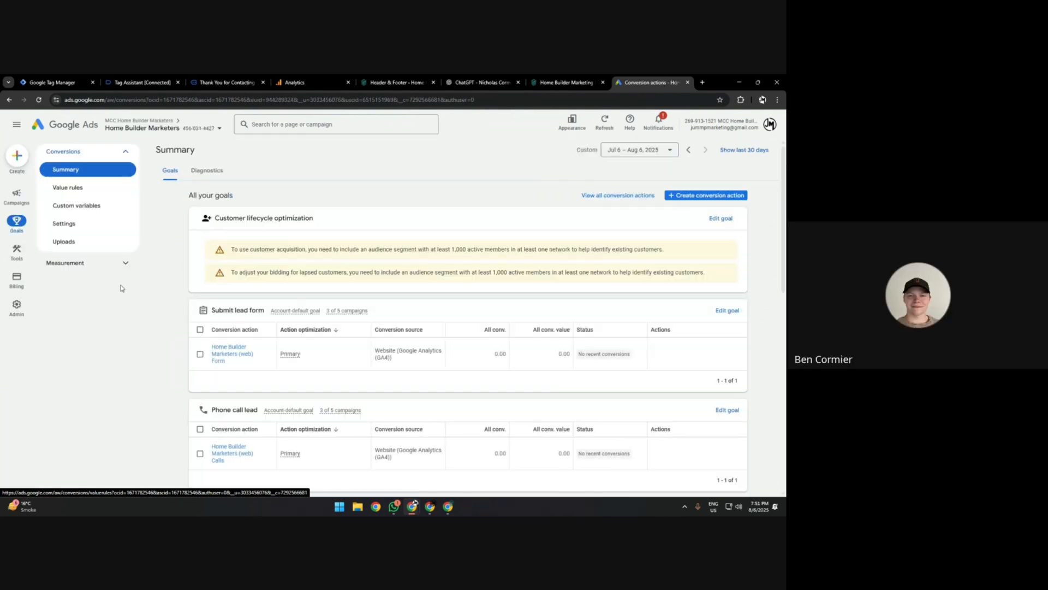